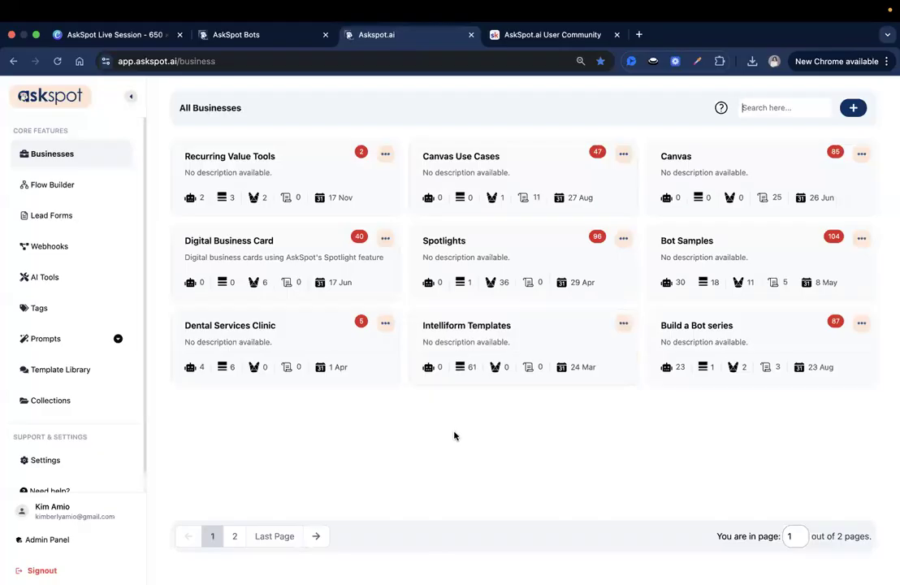
Open the Canvas business and start creating a new item of type Canvas.
{"action": "left_click", "coordinate": [688, 172]}
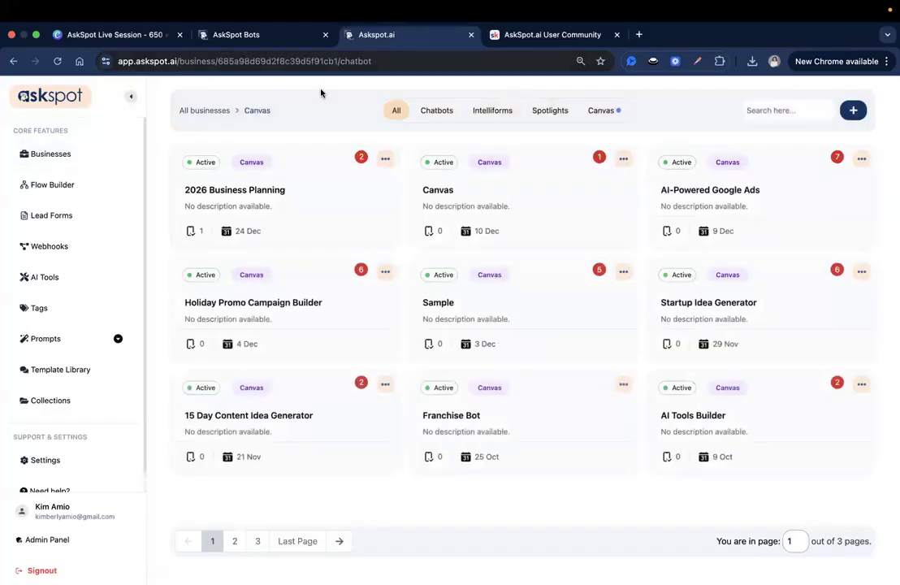
{"action": "left_click", "coordinate": [854, 109]}
{"action": "left_click", "coordinate": [498, 366]}
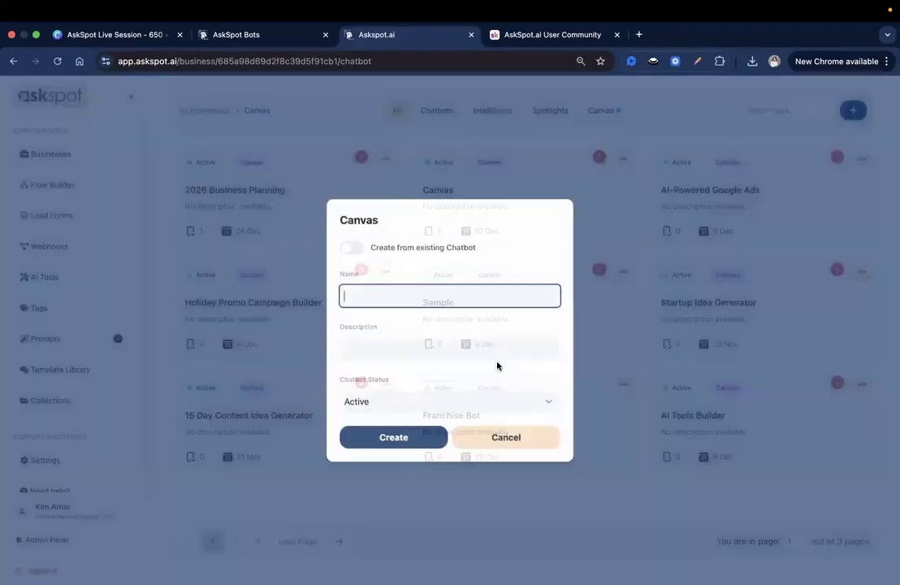
Name the new canvas "Canvas - Landscaping Business" and create it with the Active status.
{"action": "left_click", "coordinate": [418, 298]}
{"action": "type", "text": "Can"}
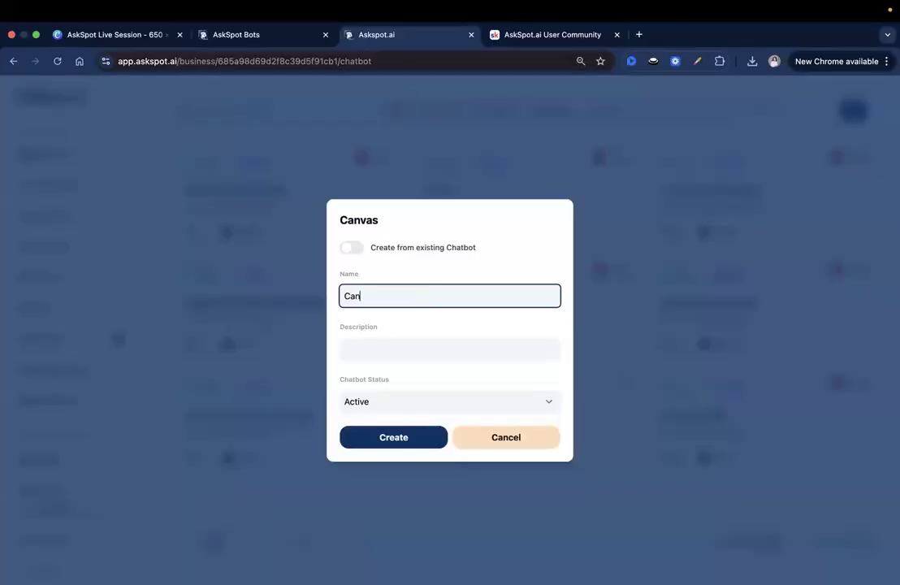
{"action": "type", "text": "vas for Landscaping Busines"}
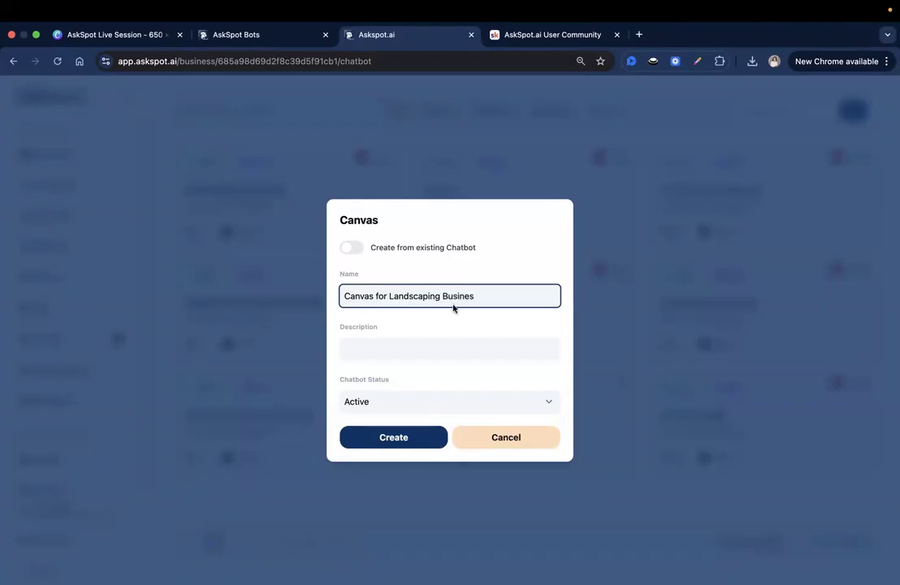
{"action": "double_click", "coordinate": [380, 296]}
{"action": "key", "text": "BackSpace"}
{"action": "type", "text": "-"}
{"action": "left_click", "coordinate": [478, 296]}
{"action": "type", "text": "s"}
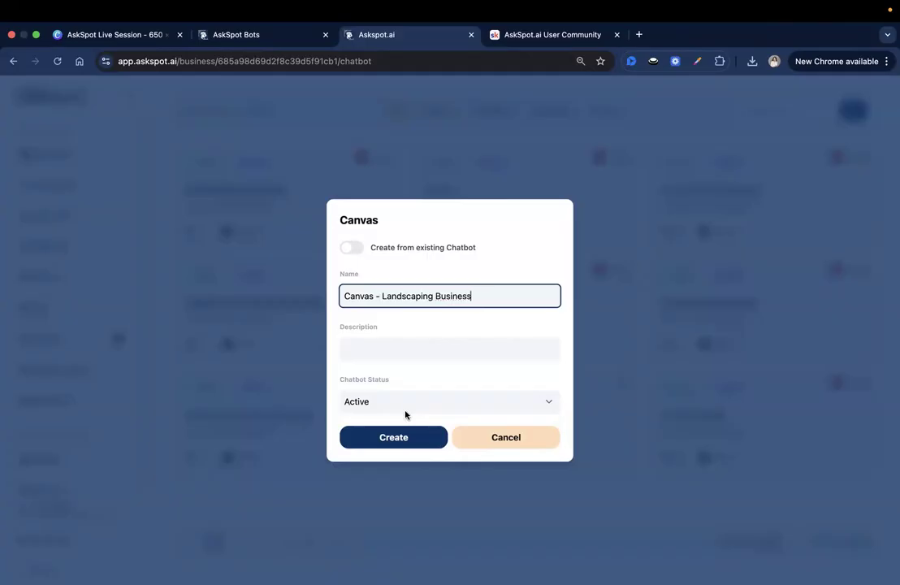
{"action": "left_click", "coordinate": [409, 436]}
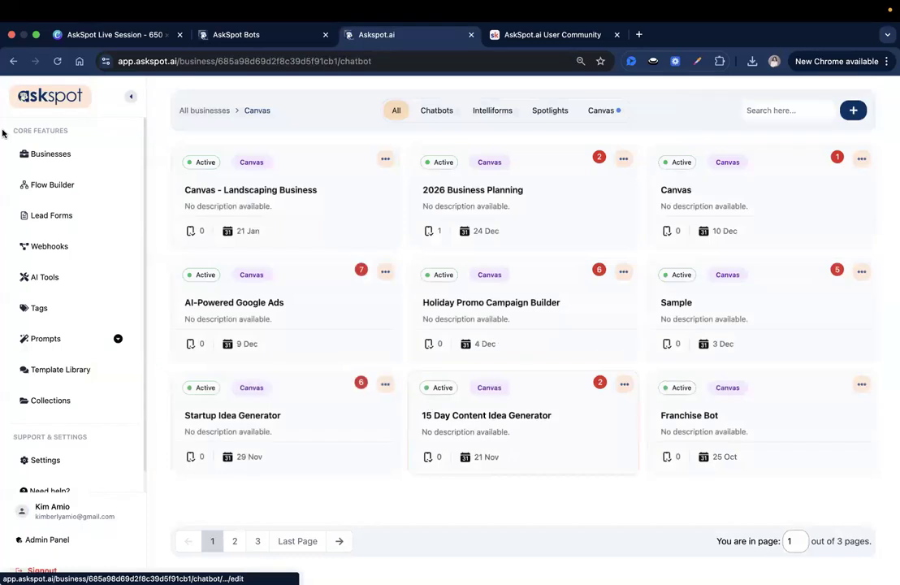
Open the Canvas - Landscaping Business canvas and add the copied Google Doc URL as an integration source.
{"action": "left_click", "coordinate": [241, 205]}
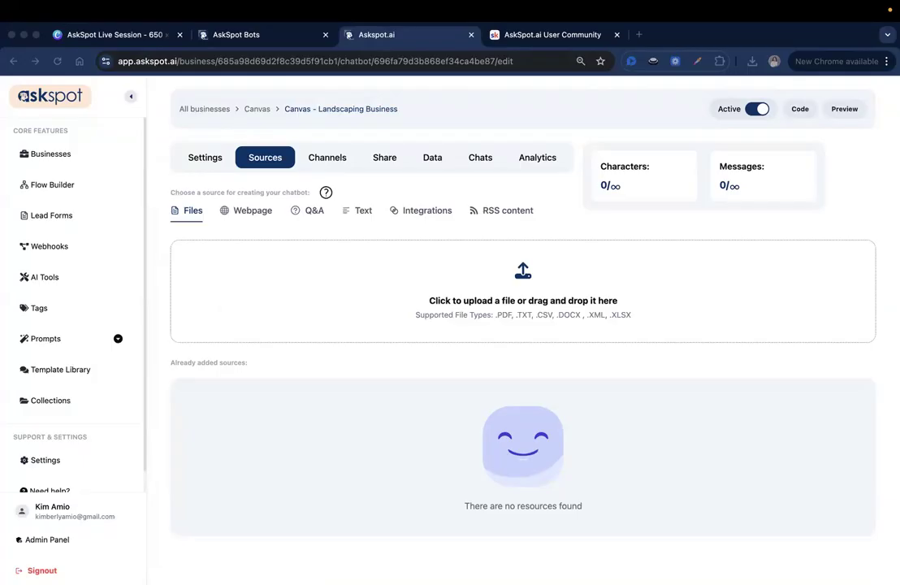
{"action": "left_click", "coordinate": [414, 211]}
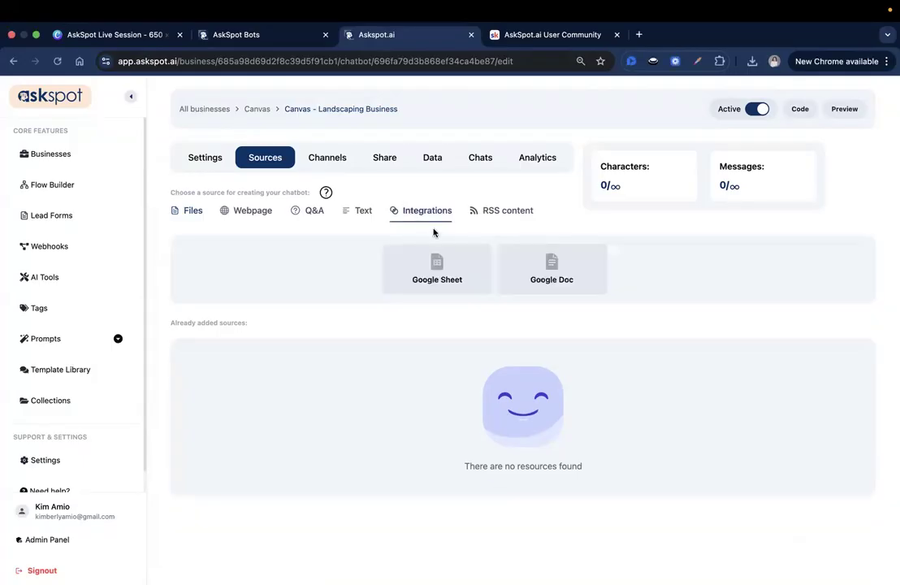
{"action": "left_click", "coordinate": [562, 282]}
{"action": "right_click", "coordinate": [392, 266]}
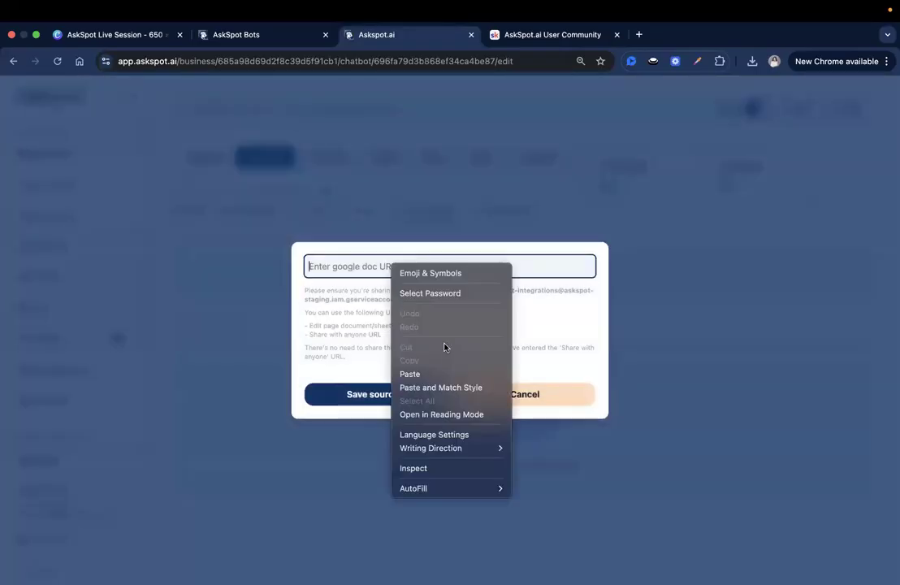
{"action": "left_click", "coordinate": [445, 372]}
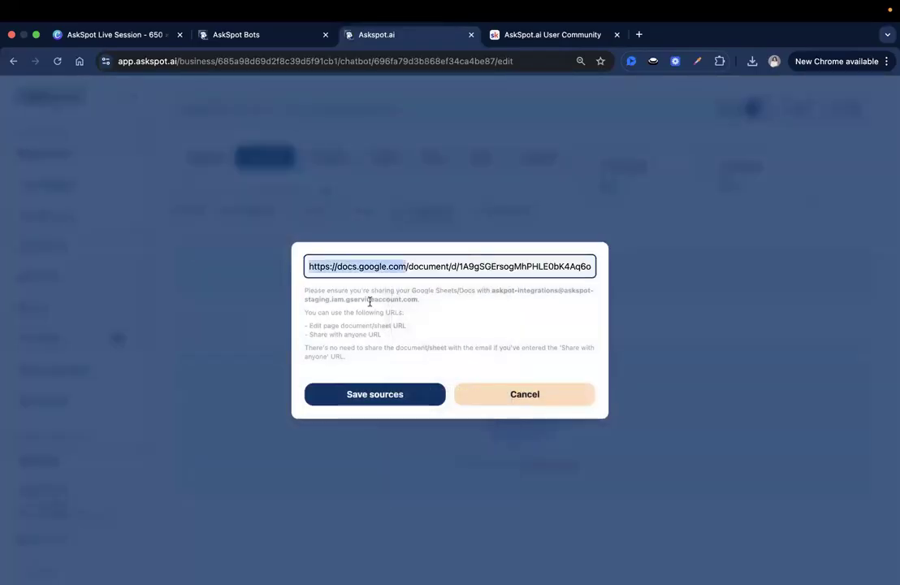
{"action": "left_click", "coordinate": [375, 403]}
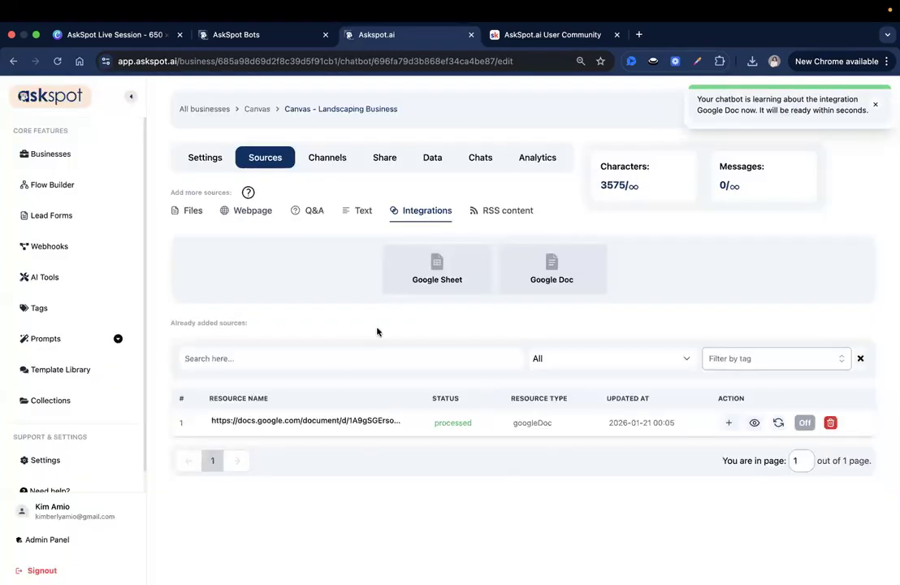
Open the added Google Doc source and read through its yard styles, landscaping features, budget tiers, FAQs and booking links.
{"action": "triple_click", "coordinate": [342, 419]}
{"action": "right_click", "coordinate": [342, 420]}
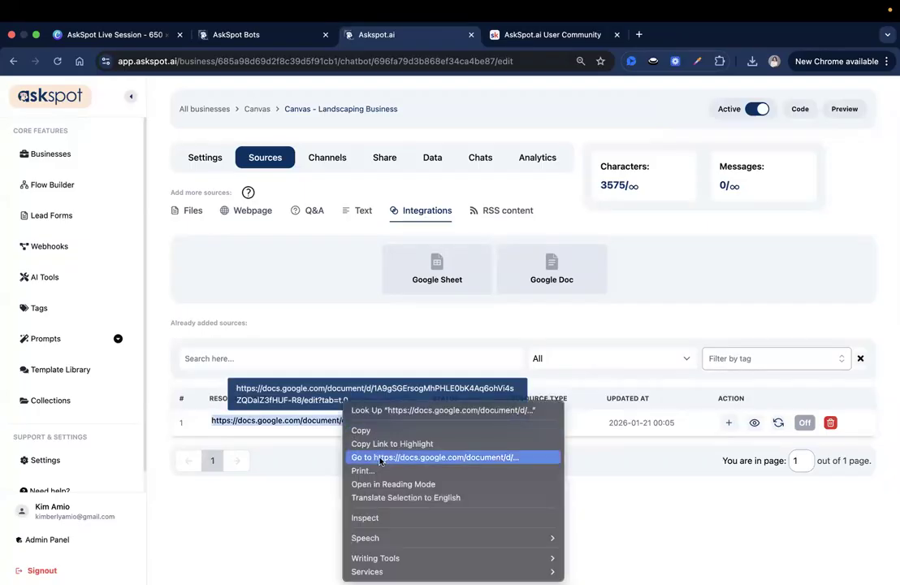
{"action": "left_click", "coordinate": [379, 458]}
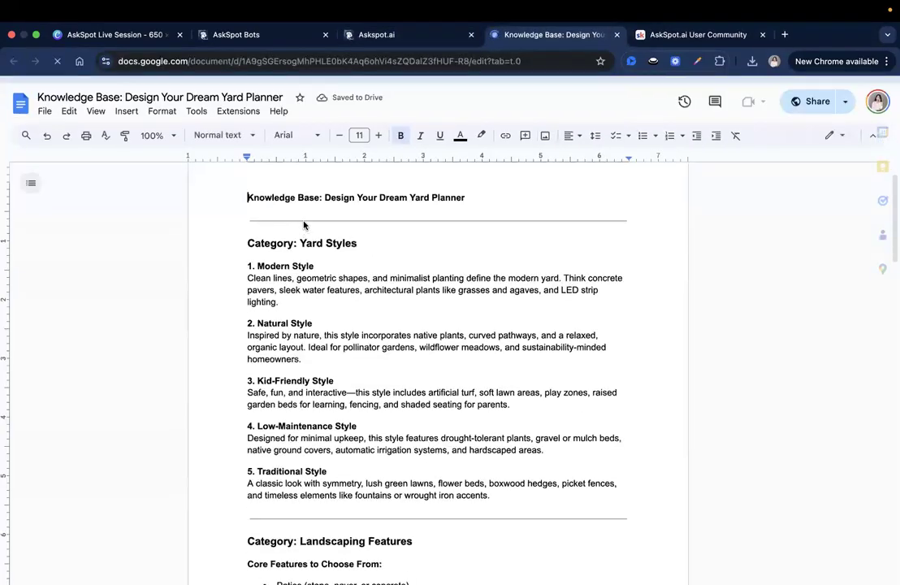
{"action": "scroll", "coordinate": [412, 294], "scroll_direction": "down", "scroll_amount": 5}
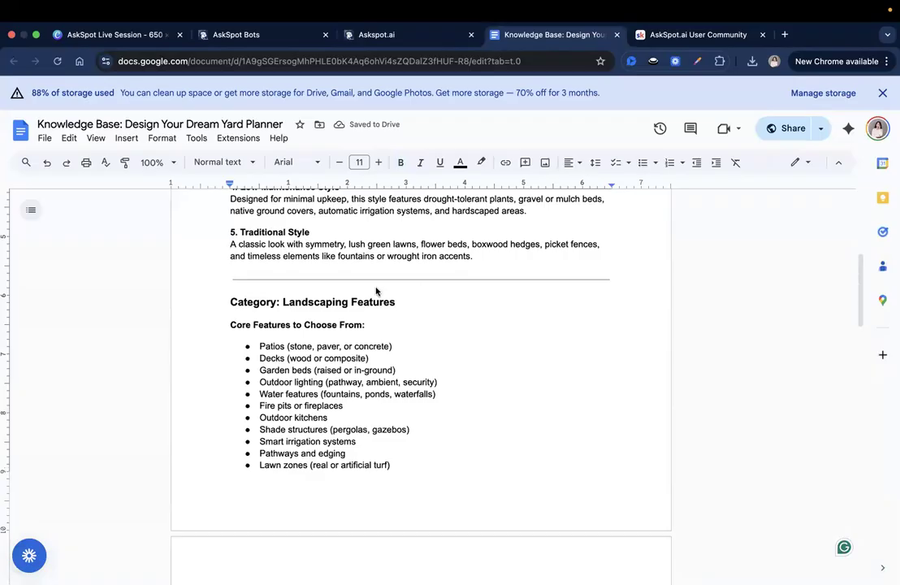
{"action": "scroll", "coordinate": [341, 293], "scroll_direction": "down", "scroll_amount": 10}
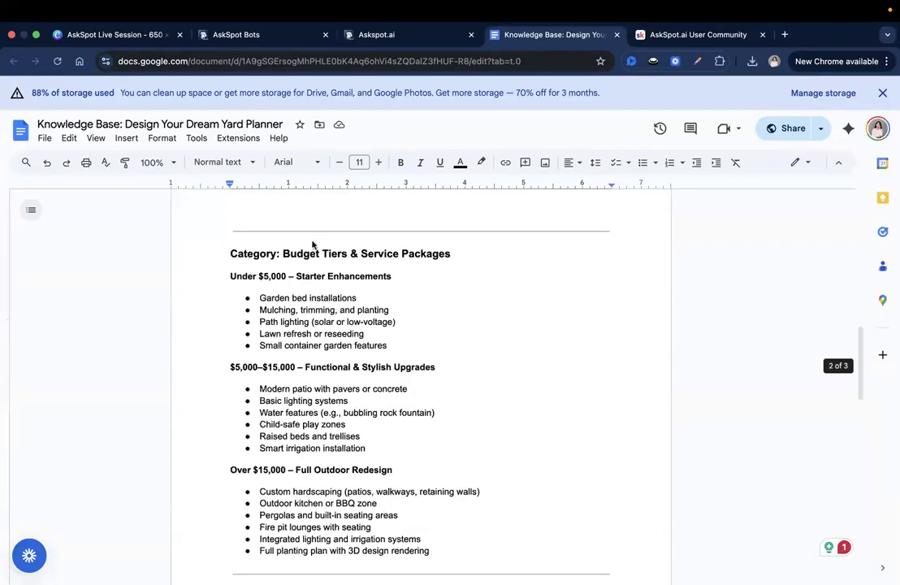
{"action": "scroll", "coordinate": [407, 267], "scroll_direction": "down", "scroll_amount": 3}
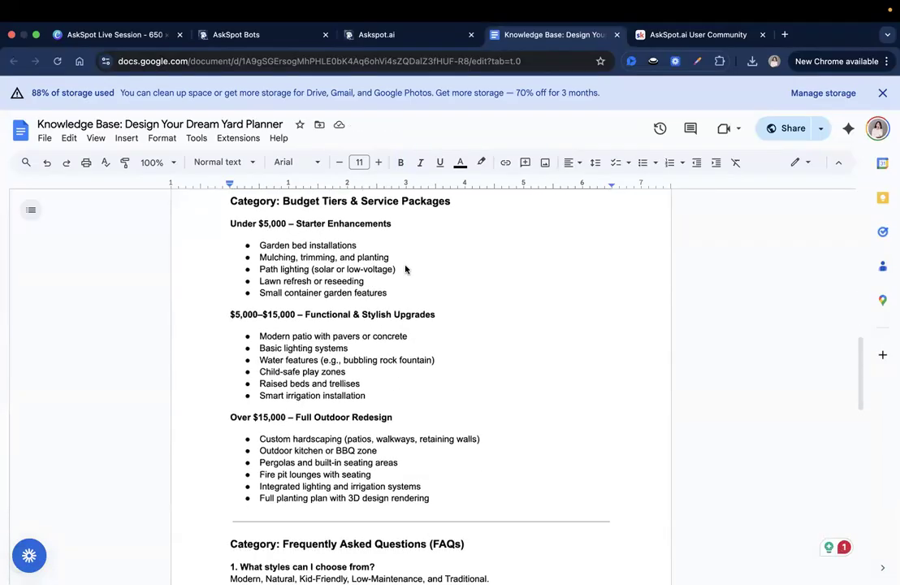
{"action": "scroll", "coordinate": [406, 269], "scroll_direction": "down", "scroll_amount": 12}
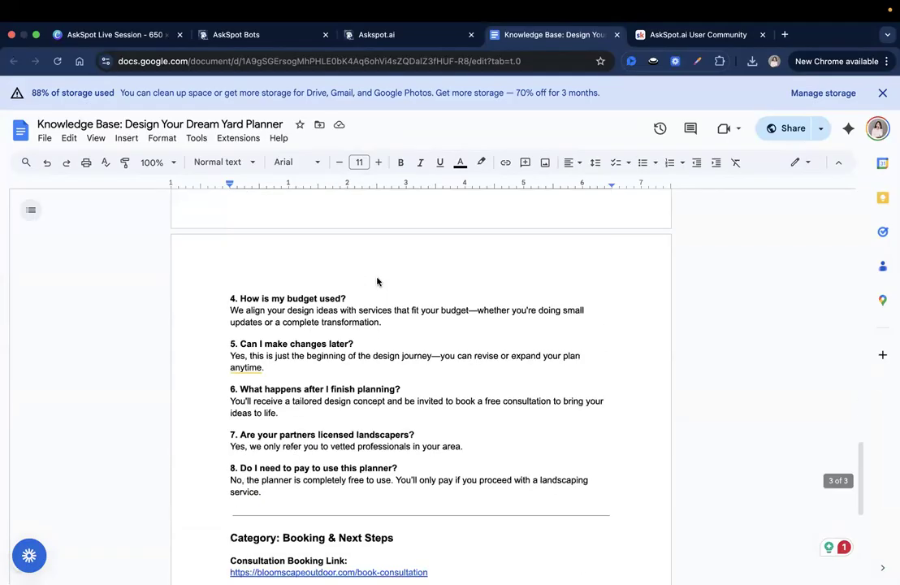
{"action": "scroll", "coordinate": [377, 282], "scroll_direction": "up", "scroll_amount": 7}
{"action": "scroll", "coordinate": [378, 308], "scroll_direction": "down", "scroll_amount": 7}
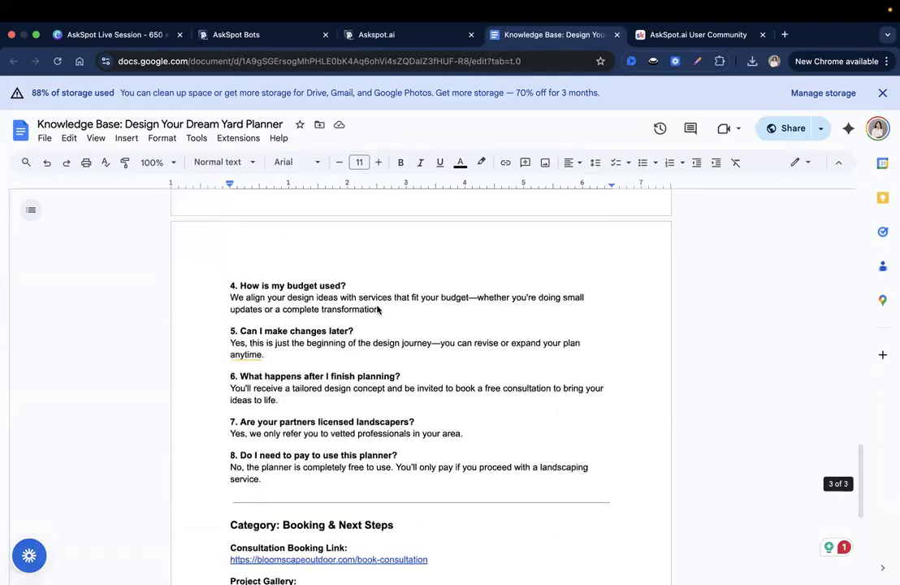
{"action": "scroll", "coordinate": [377, 308], "scroll_direction": "down", "scroll_amount": 5}
{"action": "left_click", "coordinate": [321, 311]}
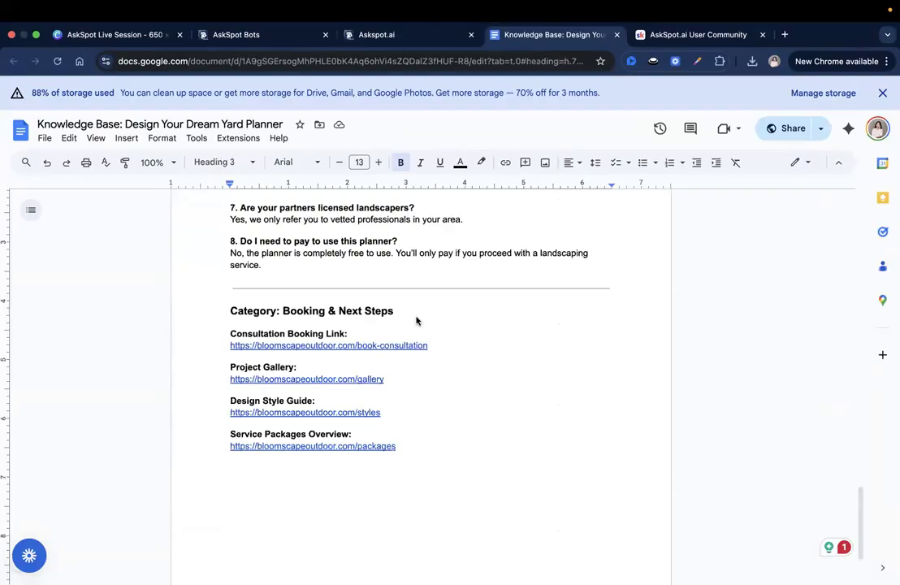
{"action": "scroll", "coordinate": [455, 321], "scroll_direction": "up", "scroll_amount": 15}
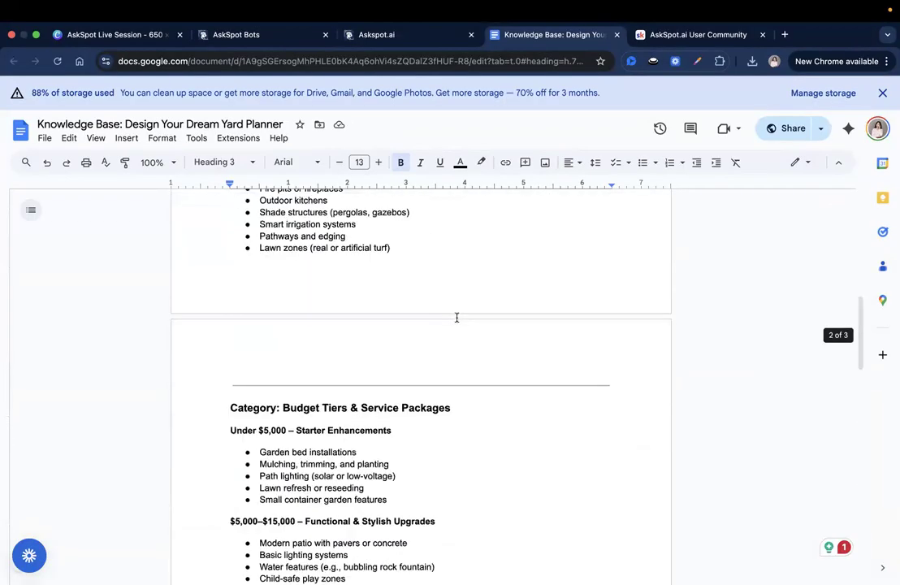
{"action": "scroll", "coordinate": [457, 318], "scroll_direction": "up", "scroll_amount": 2}
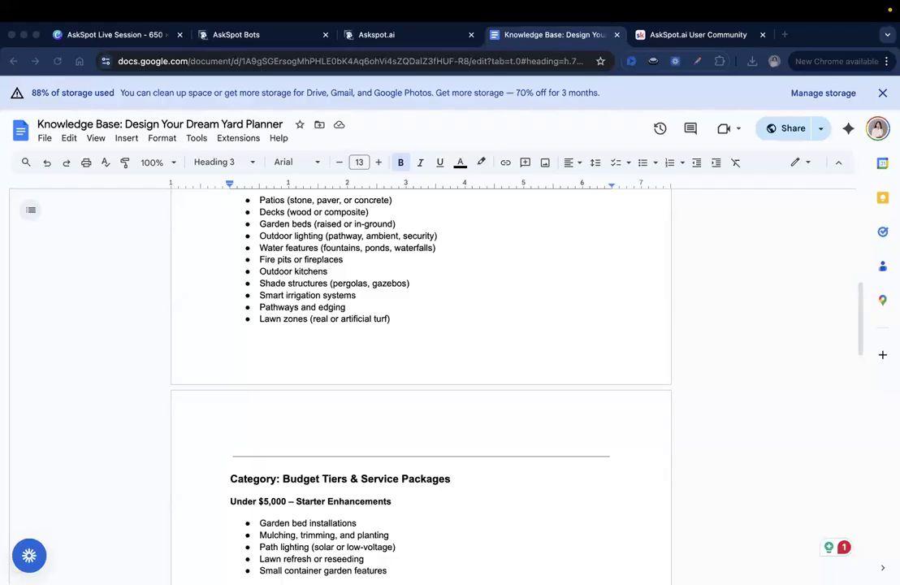
Return to the AskSpot canvas and review its chat settings, flow settings and sources.
{"action": "left_click", "coordinate": [269, 34]}
{"action": "left_click", "coordinate": [391, 36]}
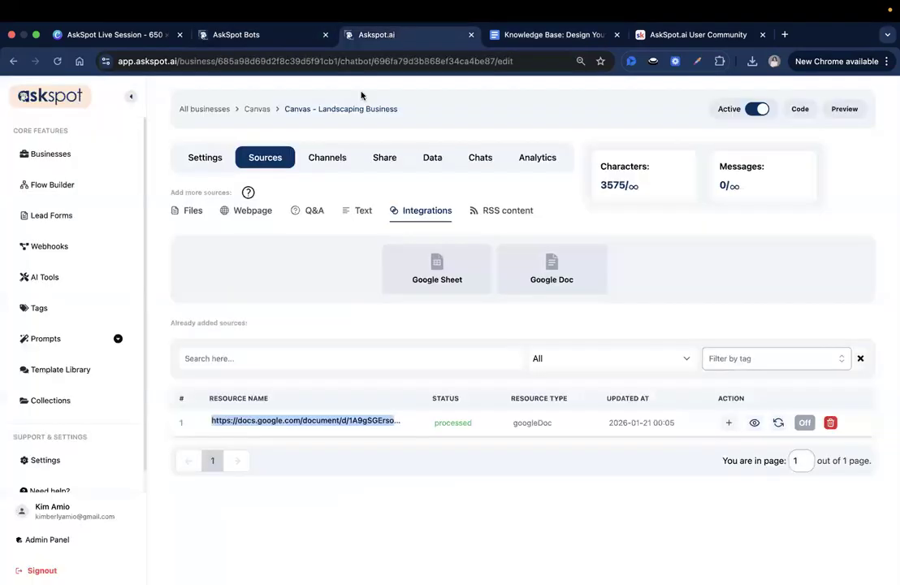
{"action": "left_click", "coordinate": [221, 165]}
{"action": "left_click", "coordinate": [267, 267]}
{"action": "scroll", "coordinate": [443, 428], "scroll_direction": "down", "scroll_amount": 1}
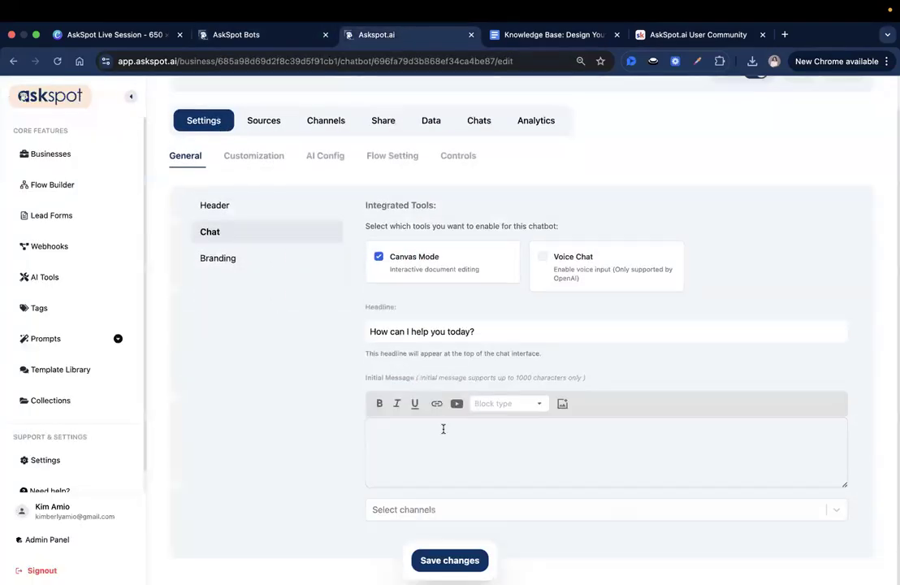
{"action": "left_click", "coordinate": [457, 403]}
{"action": "scroll", "coordinate": [372, 217], "scroll_direction": "up", "scroll_amount": 1}
{"action": "left_click", "coordinate": [376, 195]}
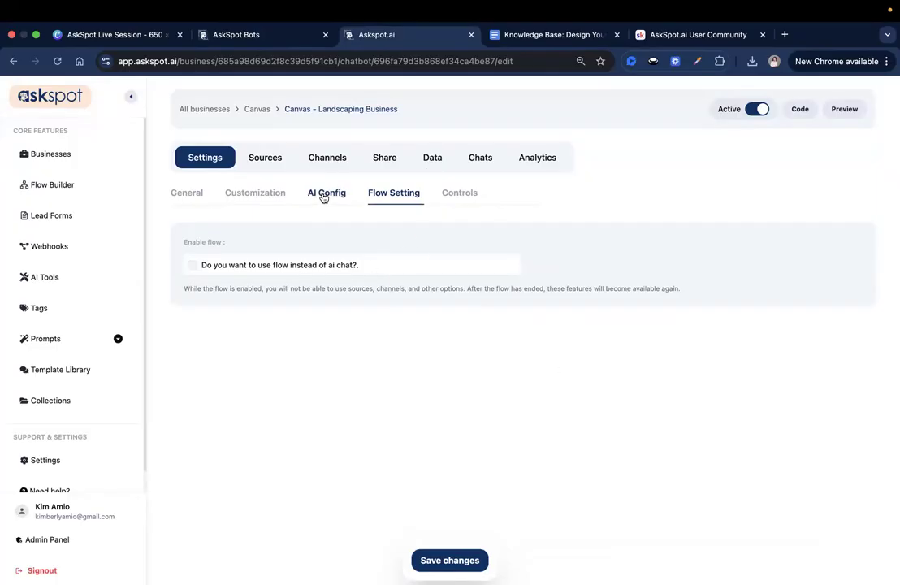
{"action": "left_click", "coordinate": [253, 159]}
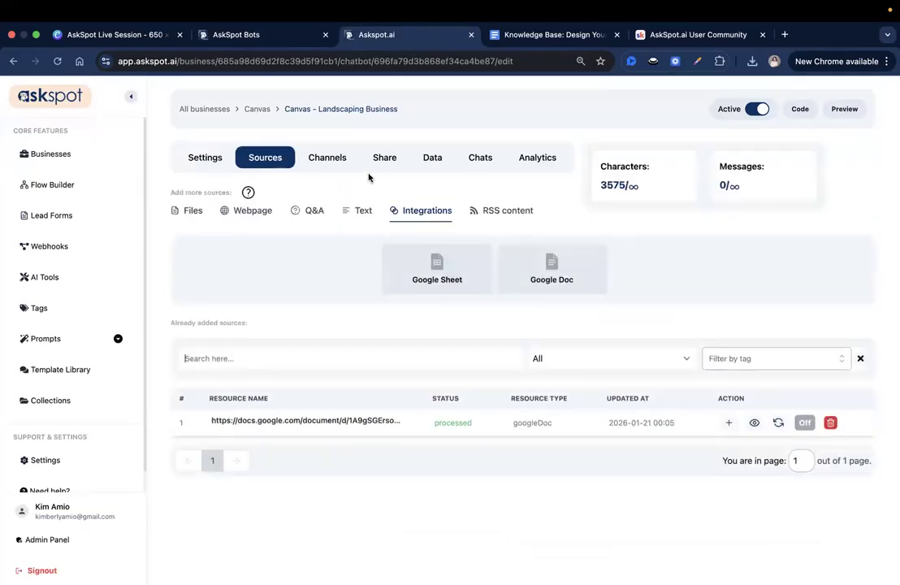
Upload Canvas "Design Your Dream Yard" Planner.png from Downloads as the header logo in the general settings and save the changes.
{"action": "left_click", "coordinate": [224, 162]}
{"action": "scroll", "coordinate": [464, 384], "scroll_direction": "down", "scroll_amount": 1}
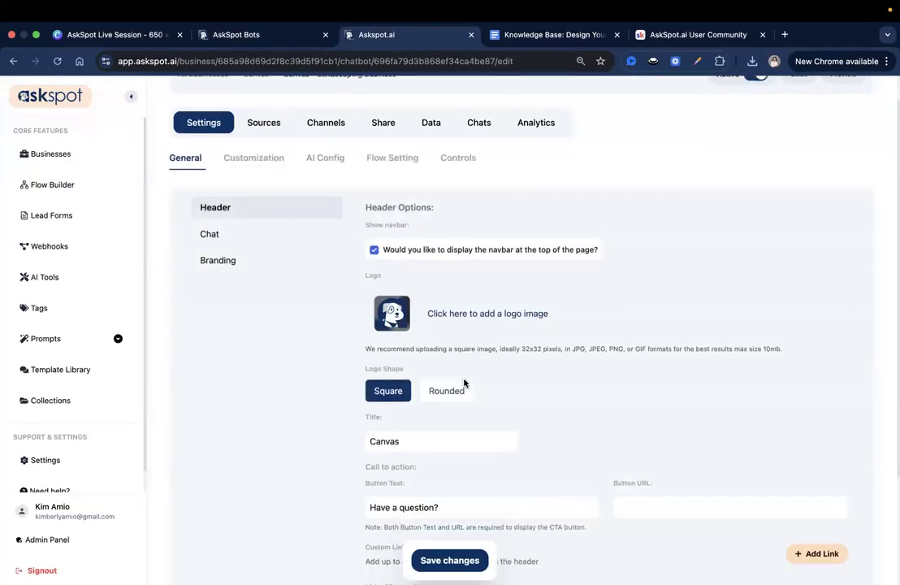
{"action": "scroll", "coordinate": [464, 384], "scroll_direction": "down", "scroll_amount": 1}
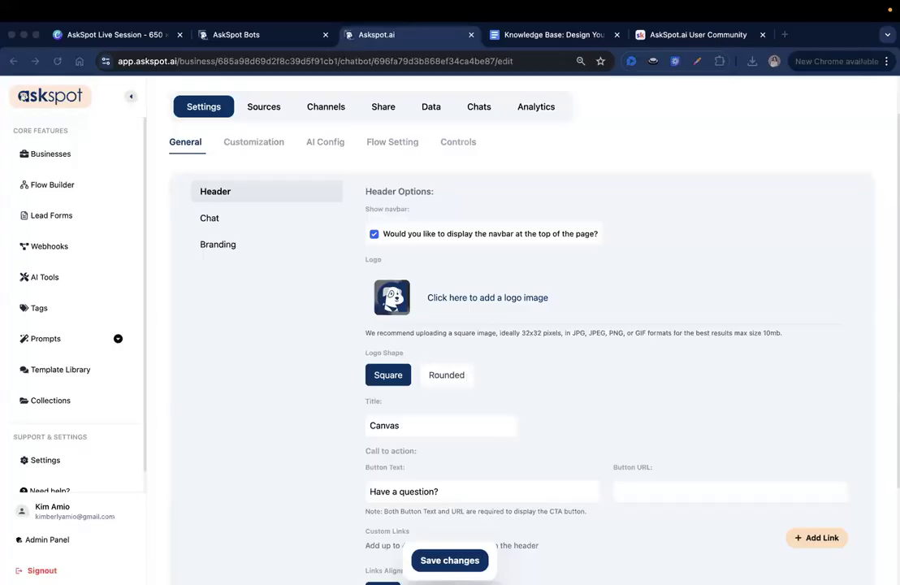
{"action": "left_click", "coordinate": [498, 302]}
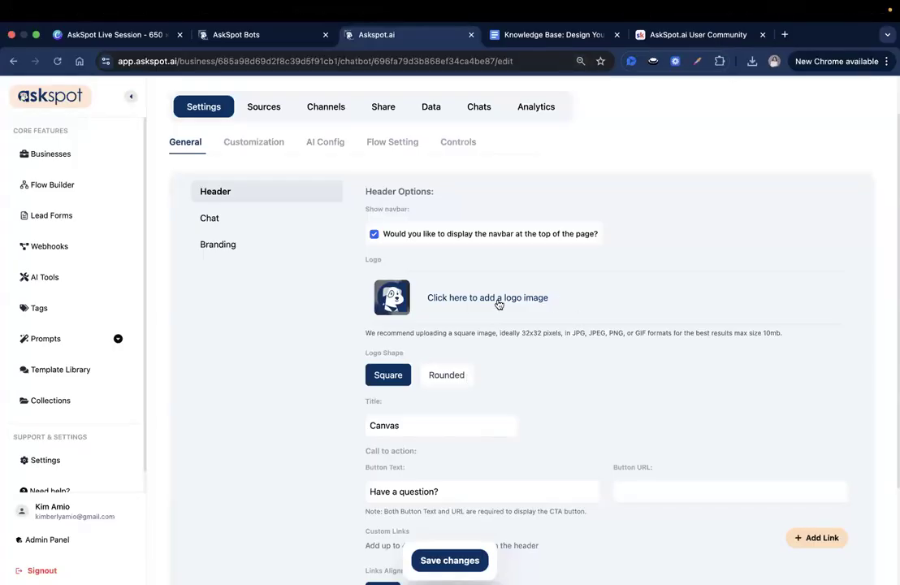
{"action": "left_click", "coordinate": [499, 302]}
{"action": "left_click", "coordinate": [404, 343]}
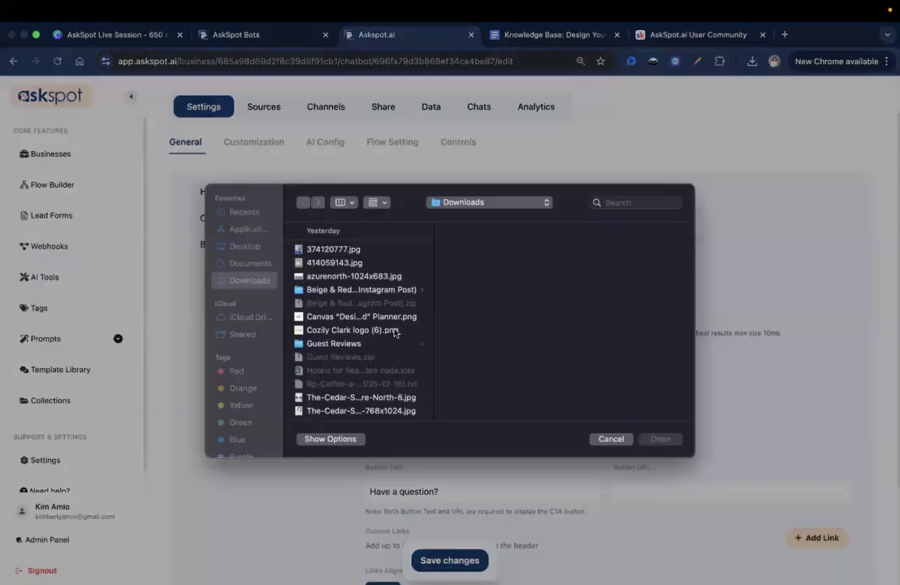
{"action": "left_click", "coordinate": [351, 327]}
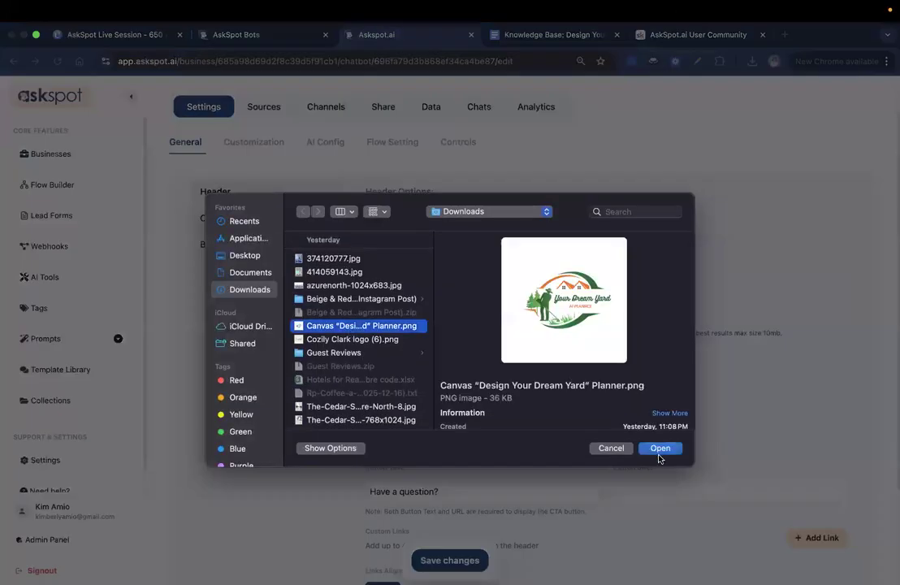
{"action": "left_click", "coordinate": [658, 449]}
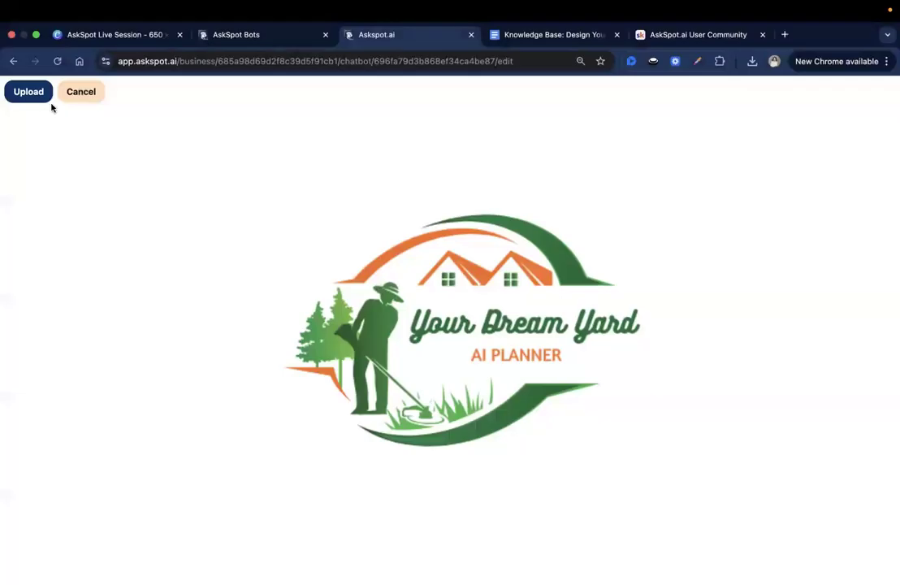
{"action": "left_click", "coordinate": [29, 91]}
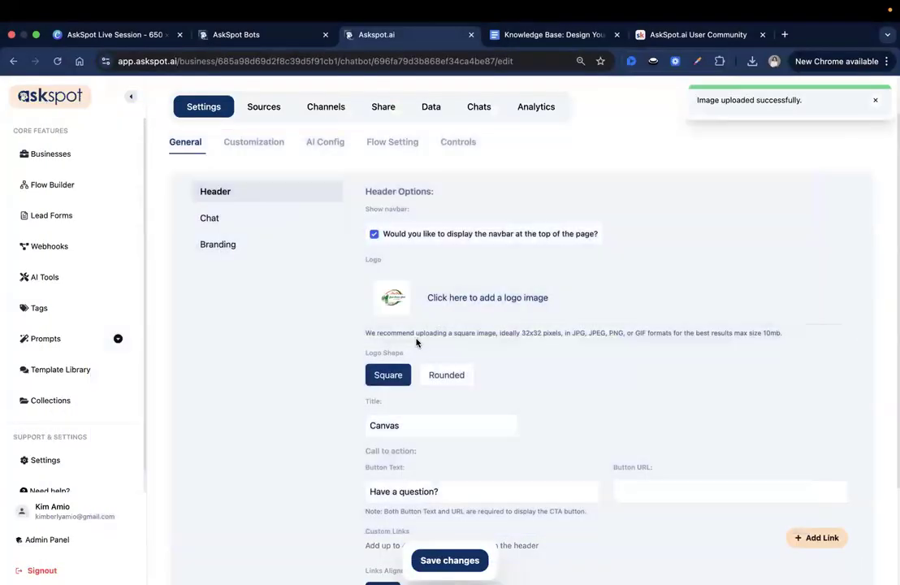
{"action": "scroll", "coordinate": [426, 358], "scroll_direction": "down", "scroll_amount": 2}
{"action": "left_click", "coordinate": [467, 561]}
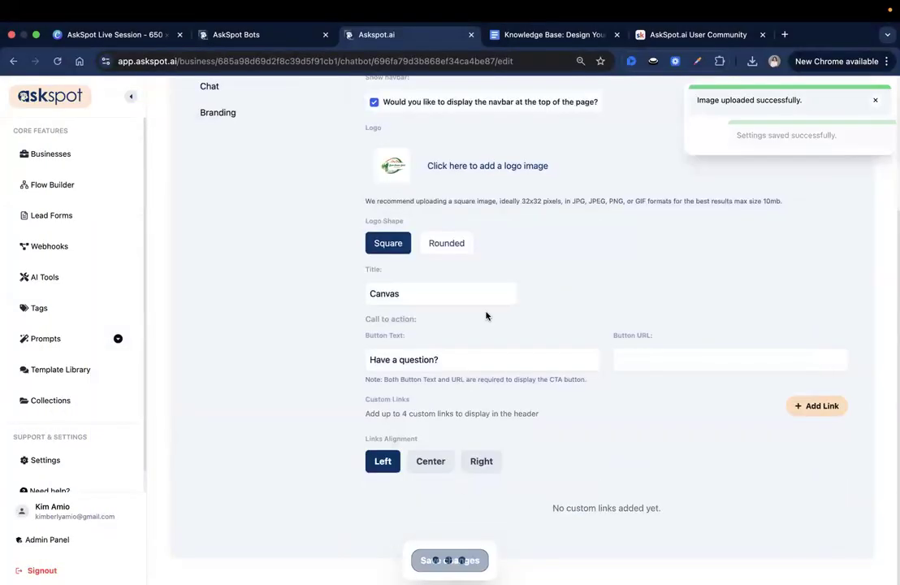
{"action": "scroll", "coordinate": [486, 315], "scroll_direction": "up", "scroll_amount": 1}
{"action": "scroll", "coordinate": [578, 285], "scroll_direction": "down", "scroll_amount": 1}
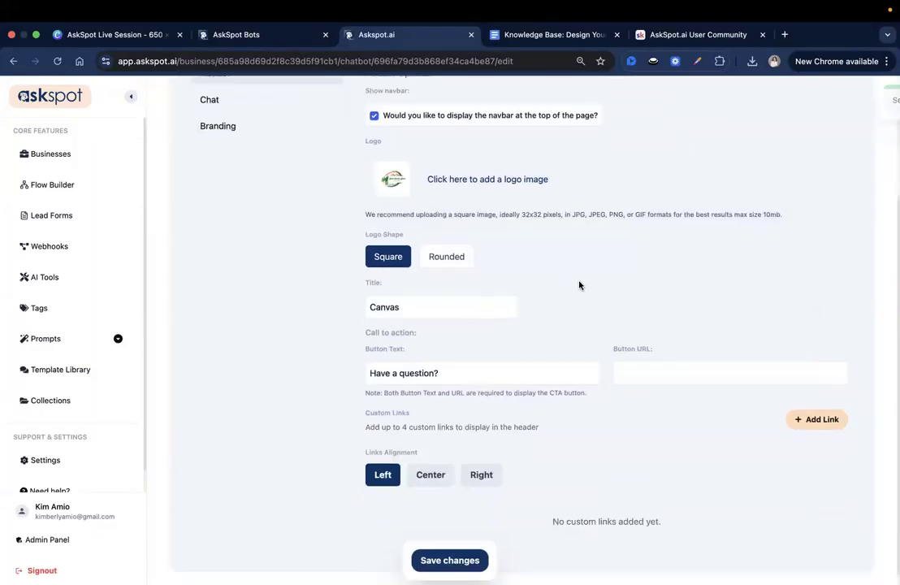
{"action": "scroll", "coordinate": [475, 205], "scroll_direction": "down", "scroll_amount": 1}
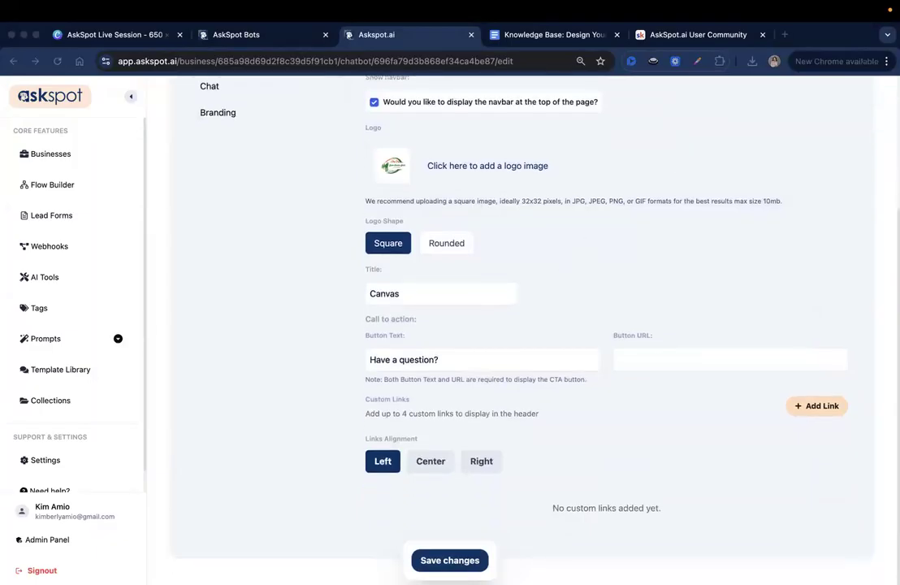
Set the header title to "Design Your Dream Yard" and the call-to-action button text to "Start Your Yard Plan".
{"action": "double_click", "coordinate": [496, 294]}
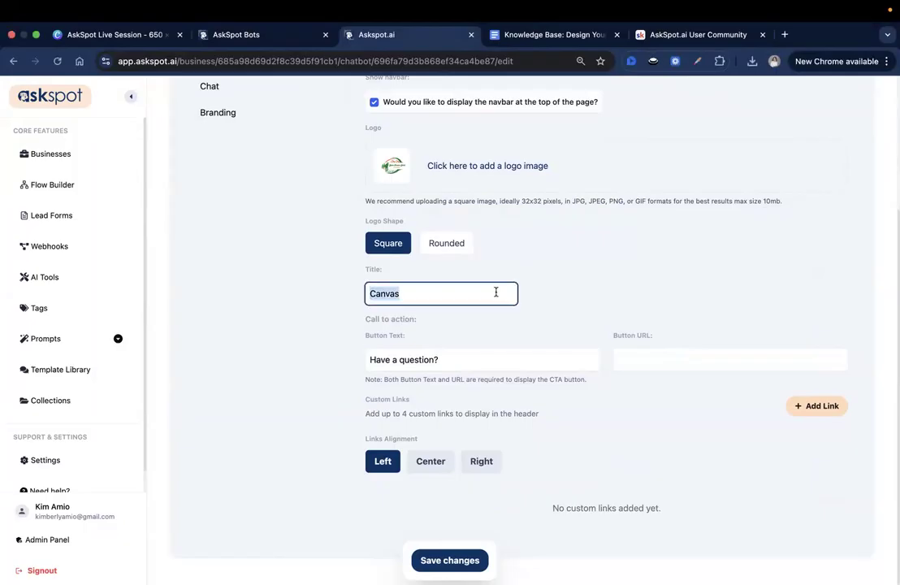
{"action": "type", "text": "Design Your Dream Yard"}
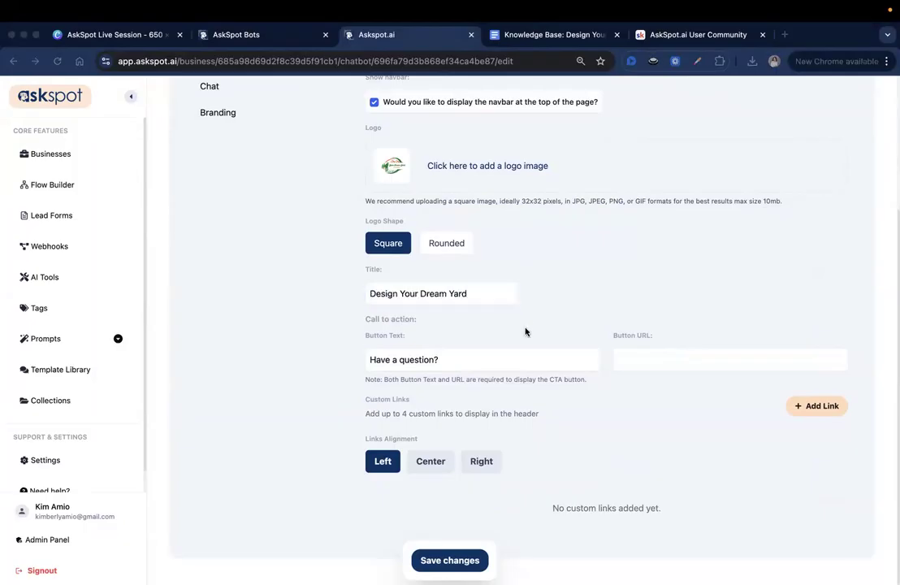
{"action": "key", "text": "Tab"}
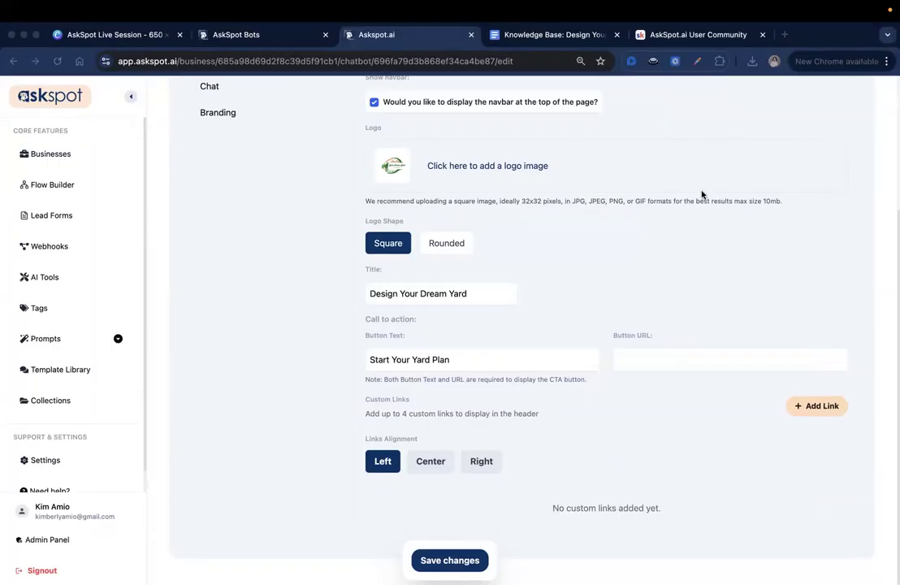
Copy the canvas preview link address and paste it as the call-to-action button URL.
{"action": "scroll", "coordinate": [701, 195], "scroll_direction": "up", "scroll_amount": 5}
{"action": "right_click", "coordinate": [836, 115]}
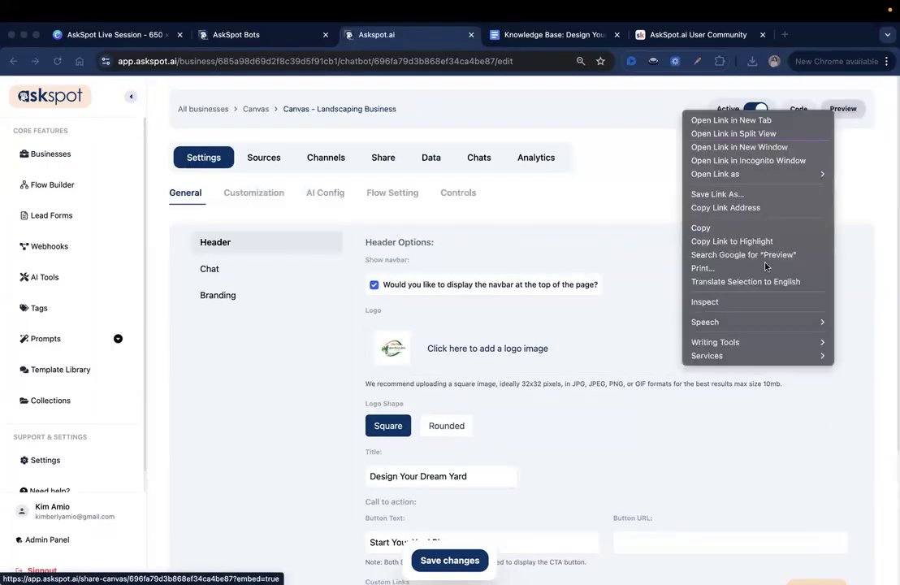
{"action": "left_click", "coordinate": [726, 208]}
{"action": "scroll", "coordinate": [629, 373], "scroll_direction": "down", "scroll_amount": 3}
{"action": "left_click", "coordinate": [629, 371]}
{"action": "key", "text": "super+v"}
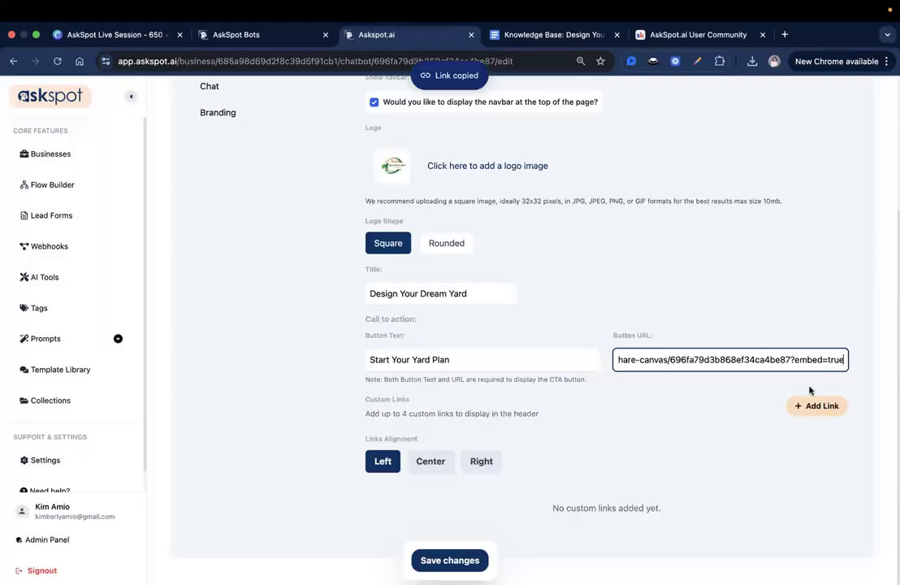
{"action": "left_click", "coordinate": [820, 406]}
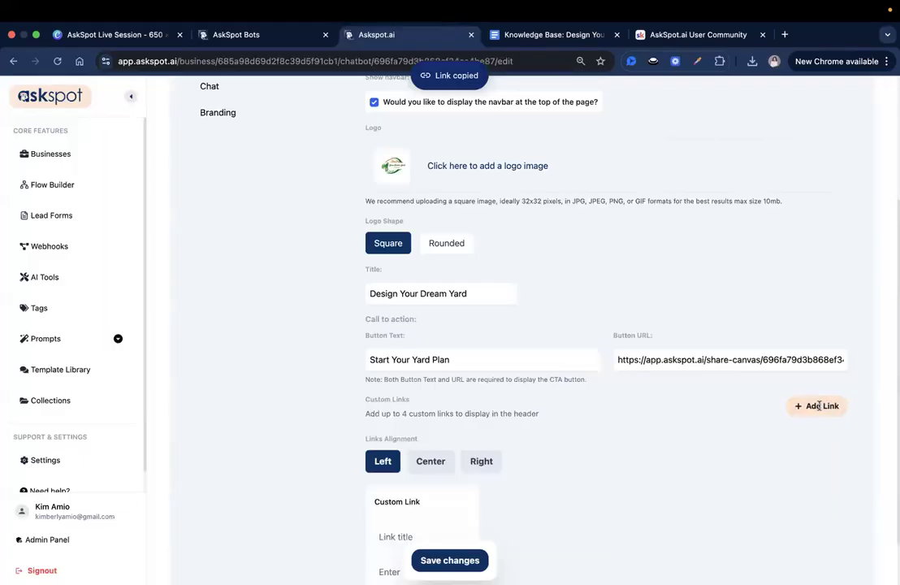
{"action": "left_click", "coordinate": [813, 407]}
{"action": "left_click", "coordinate": [584, 503]}
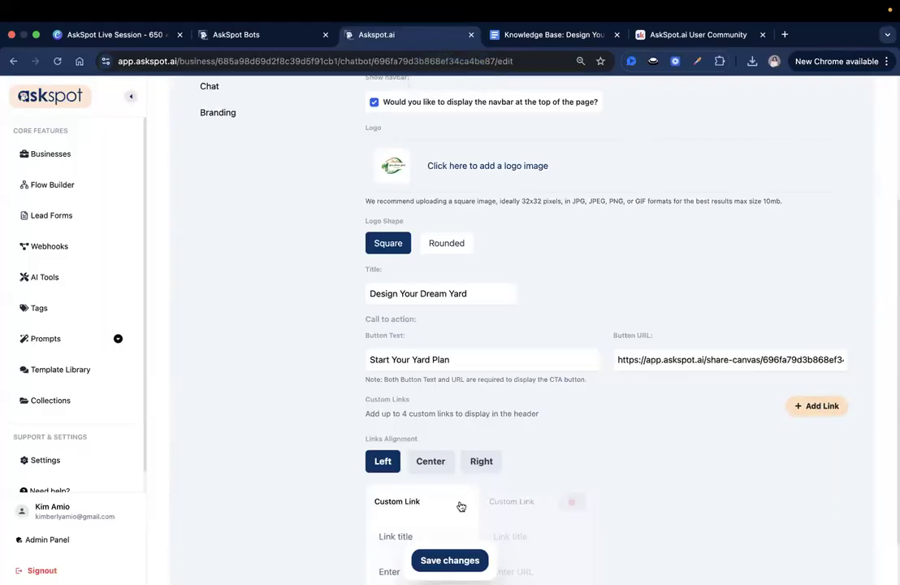
{"action": "left_click", "coordinate": [462, 503]}
{"action": "left_click", "coordinate": [460, 560]}
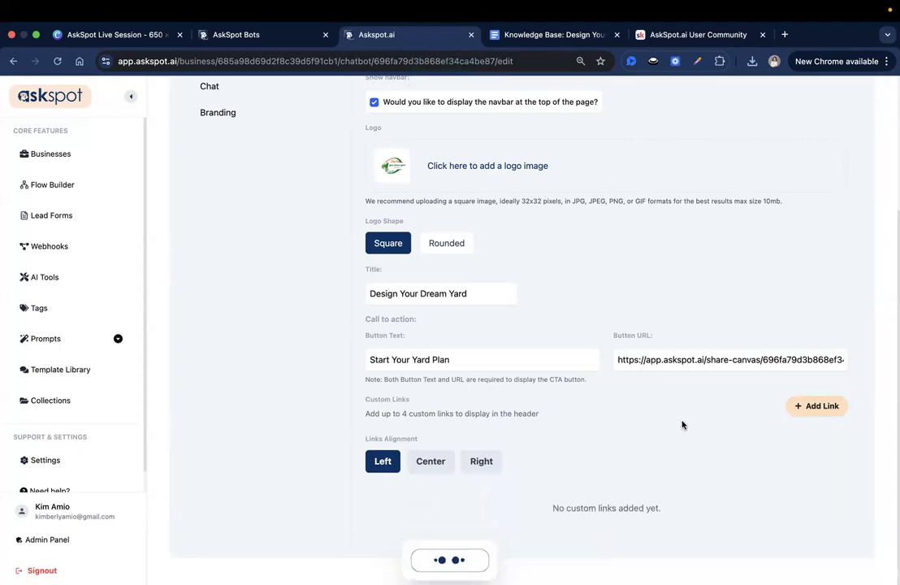
Add four blank custom links to the header options.
{"action": "left_click", "coordinate": [817, 405]}
{"action": "left_click", "coordinate": [816, 405]}
{"action": "left_click", "coordinate": [816, 405]}
{"action": "left_click", "coordinate": [817, 406]}
{"action": "scroll", "coordinate": [646, 413], "scroll_direction": "down", "scroll_amount": 2}
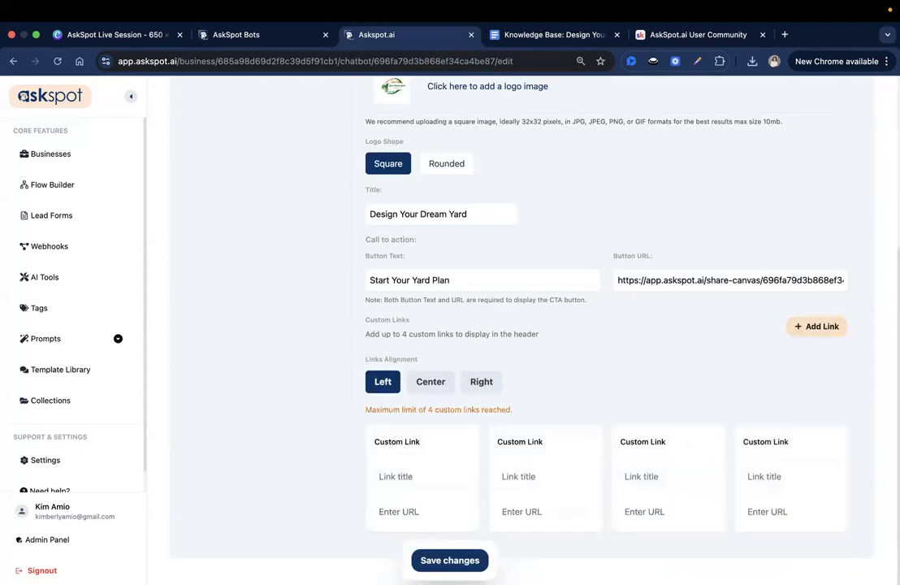
Fill in the first two custom links, "Explore Yard Design Styles" and "Landscaping Packages", each with its BloomScape page URL.
{"action": "left_click", "coordinate": [420, 476]}
{"action": "key", "text": "super+v"}
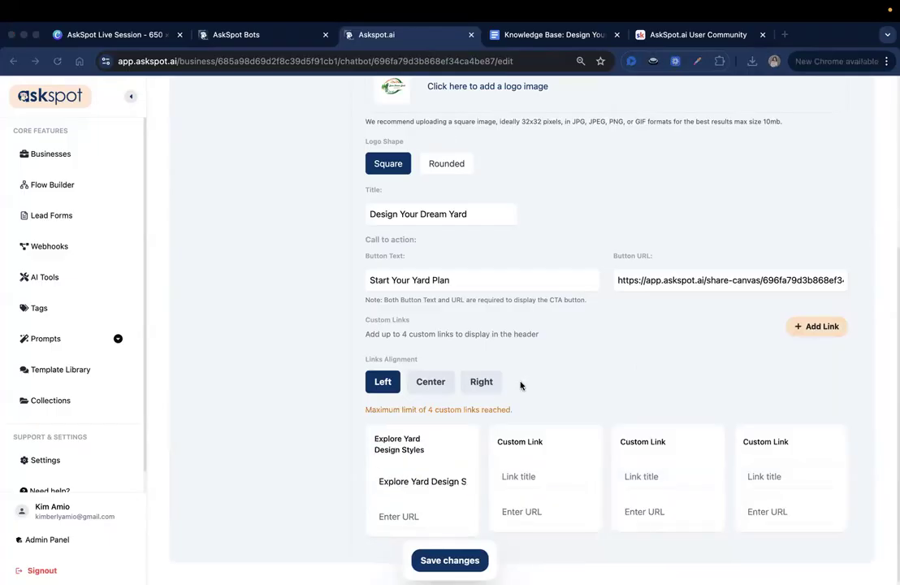
{"action": "left_click", "coordinate": [446, 513]}
{"action": "key", "text": "super+v"}
{"action": "left_click", "coordinate": [526, 476]}
{"action": "key", "text": "super+v"}
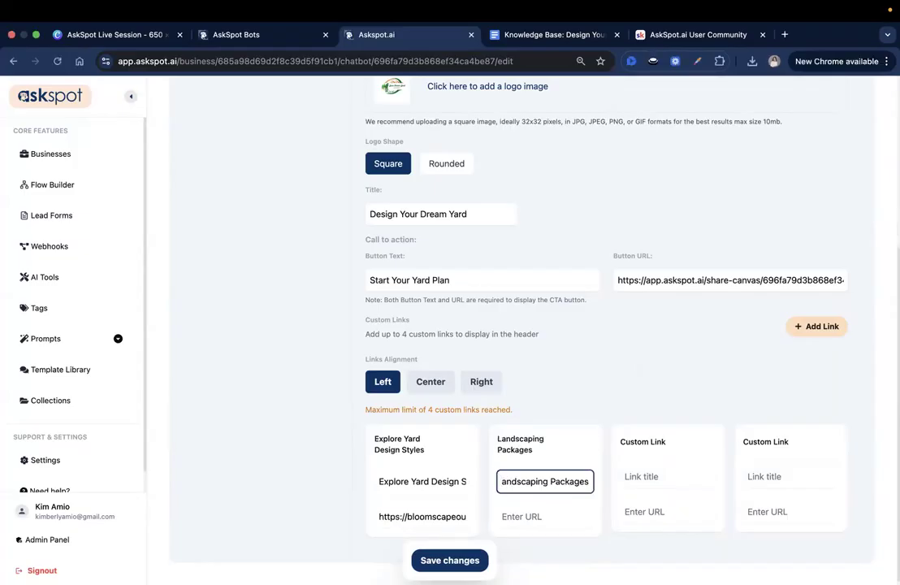
{"action": "left_click", "coordinate": [555, 517]}
{"action": "key", "text": "super+v"}
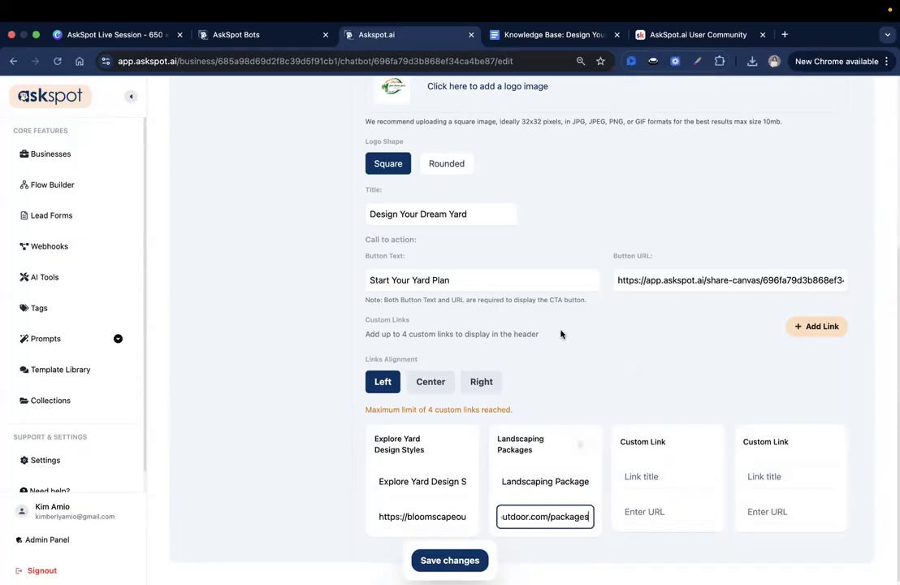
Fill in the last two custom links, "Client Gallery" and "About BloomScape", with their BloomScape page URLs and save the header settings.
{"action": "left_click", "coordinate": [630, 476]}
{"action": "key", "text": "super+v"}
{"action": "left_click", "coordinate": [664, 515]}
{"action": "left_click", "coordinate": [661, 512]}
{"action": "key", "text": "super+v"}
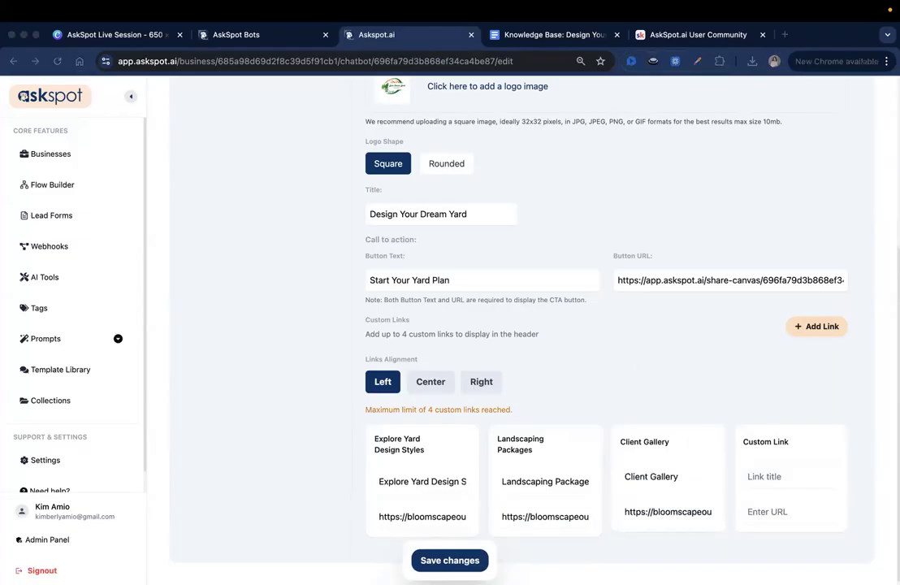
{"action": "left_click", "coordinate": [761, 476]}
{"action": "key", "text": "super+v"}
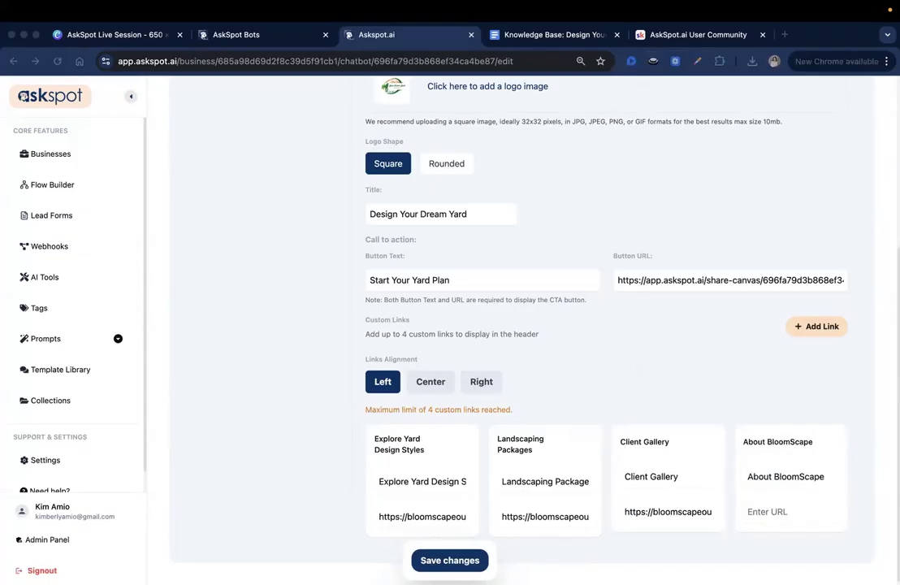
{"action": "left_click", "coordinate": [752, 510]}
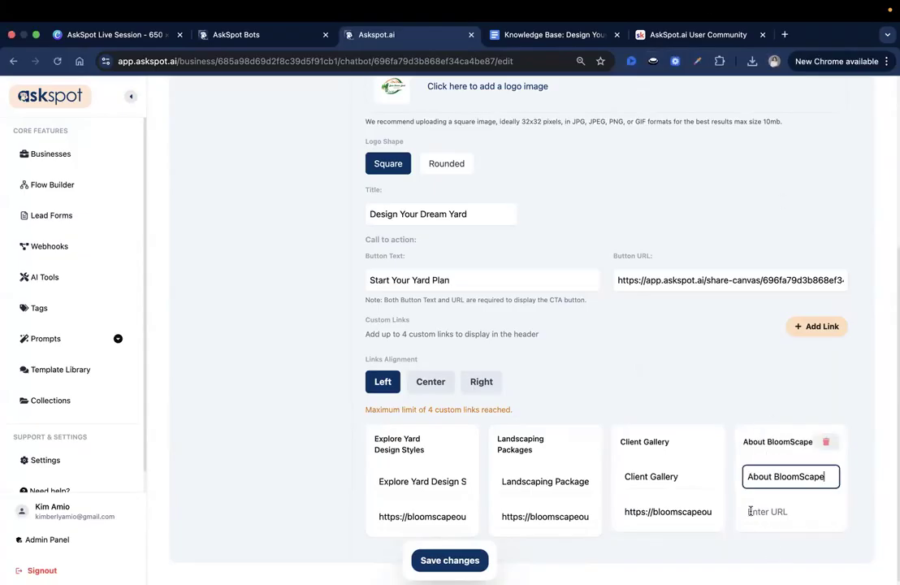
{"action": "left_click", "coordinate": [749, 511]}
{"action": "key", "text": "super+v"}
{"action": "left_click", "coordinate": [463, 561]}
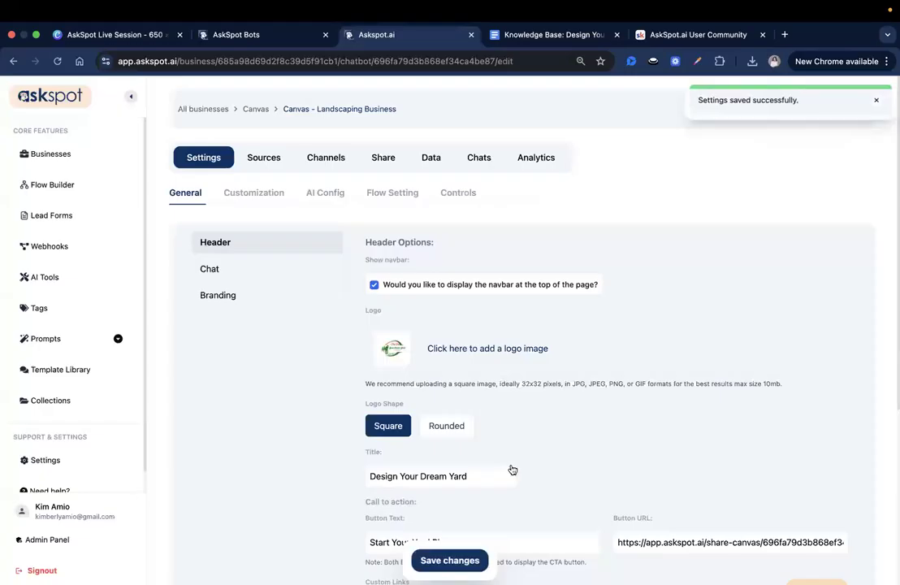
Change the chat headline to "Ready to start planning your Yard? We can help." and save the changes.
{"action": "left_click", "coordinate": [270, 277]}
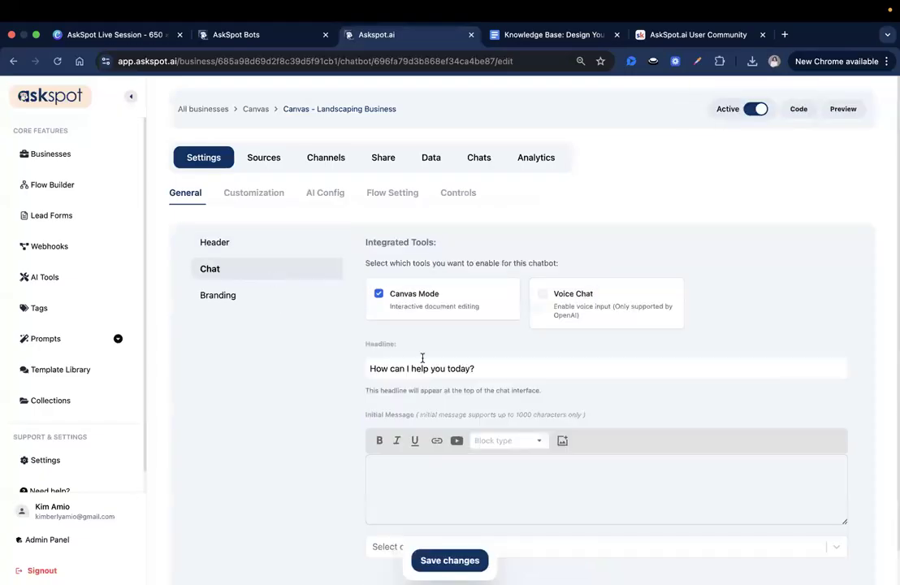
{"action": "scroll", "coordinate": [412, 351], "scroll_direction": "down", "scroll_amount": 1}
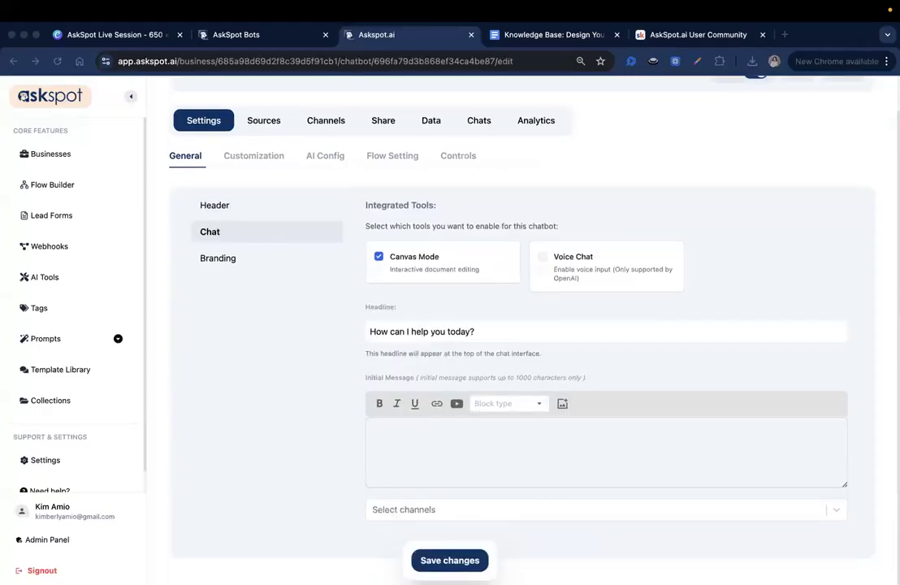
{"action": "left_click", "coordinate": [506, 334]}
{"action": "left_click", "coordinate": [528, 338]}
{"action": "key", "text": "super+a"}
{"action": "type", "text": "Ready to start planning your"}
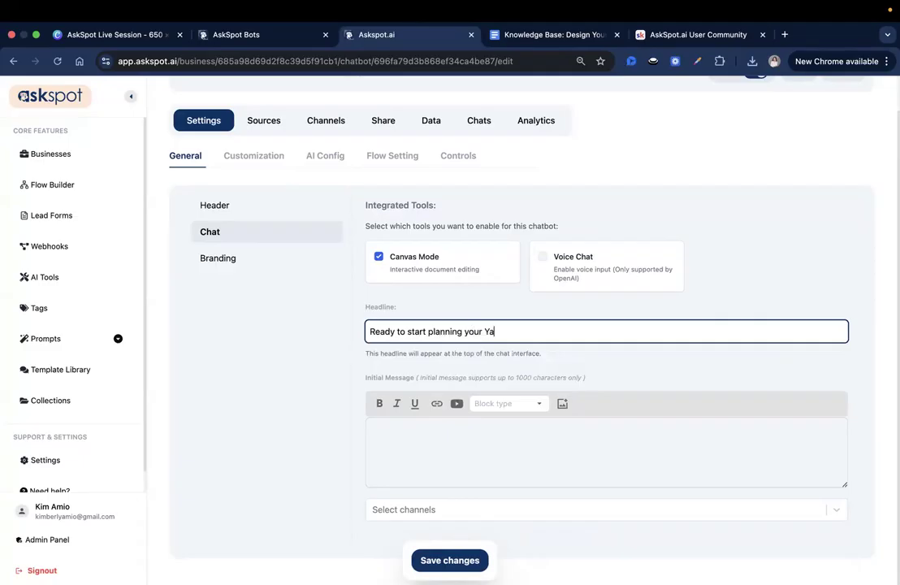
{"action": "type", "text": " Yard? We can help."}
{"action": "left_click", "coordinate": [450, 560]}
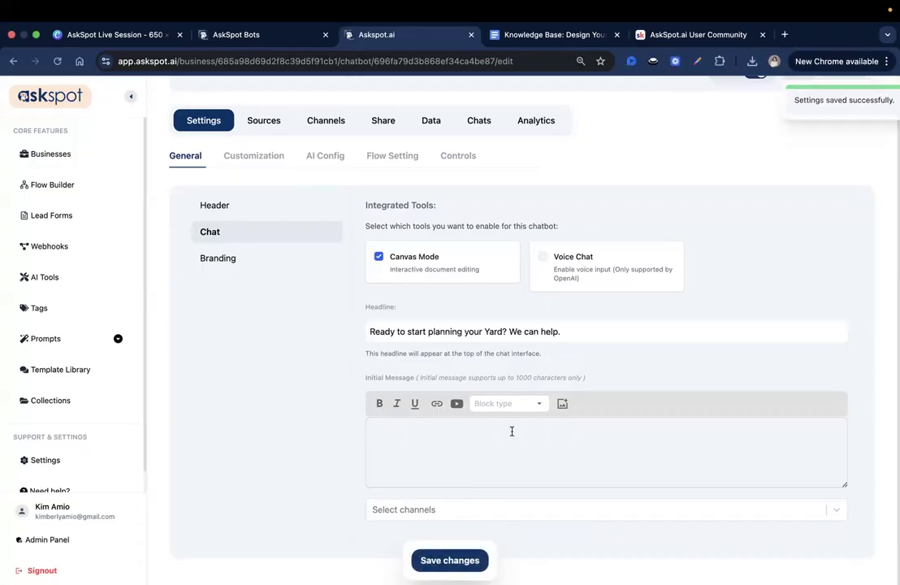
Paste the initial chat message inviting visitors to answer questions about style, must-have features and budget and click "START", and save it.
{"action": "left_click", "coordinate": [464, 430]}
{"action": "type", "text": "Hi there! I'll help you create your perfect outdoor space. Just answer a few quick questions about your style, must-have features, and budget. Ready to design your dream yard? Click \"START\""}
{"action": "left_click", "coordinate": [620, 447]}
{"action": "left_click_drag", "start_coordinate": [483, 449], "coordinate": [643, 445]}
{"action": "left_click", "coordinate": [643, 446]}
{"action": "left_click", "coordinate": [703, 449]}
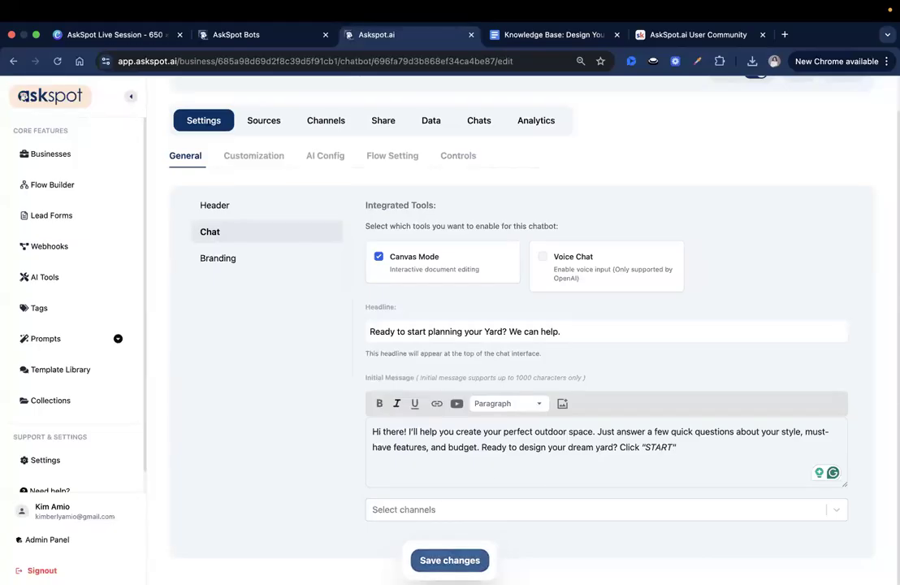
{"action": "left_click", "coordinate": [450, 563]}
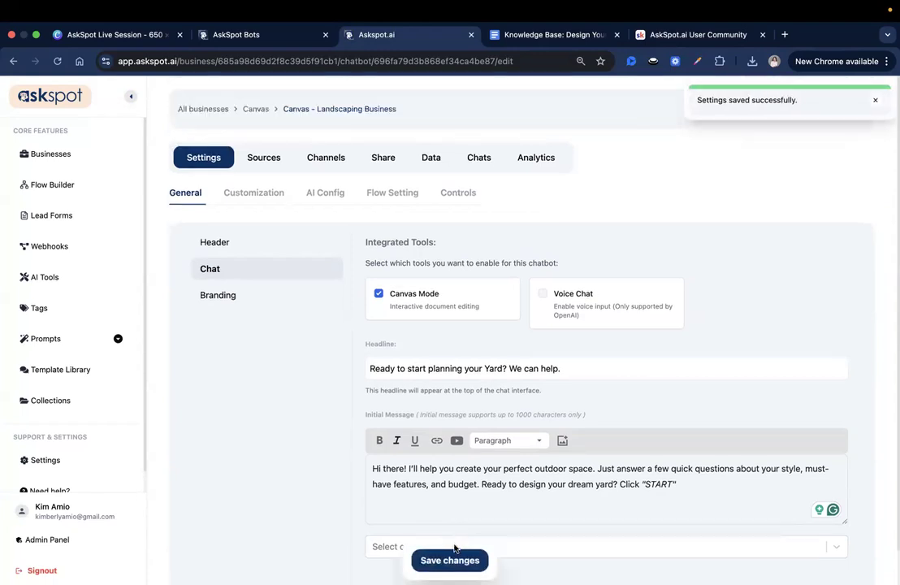
Apply the Cool Circuit custom theme to the canvas, check it in the customization preview, and save the changes.
{"action": "left_click", "coordinate": [253, 195]}
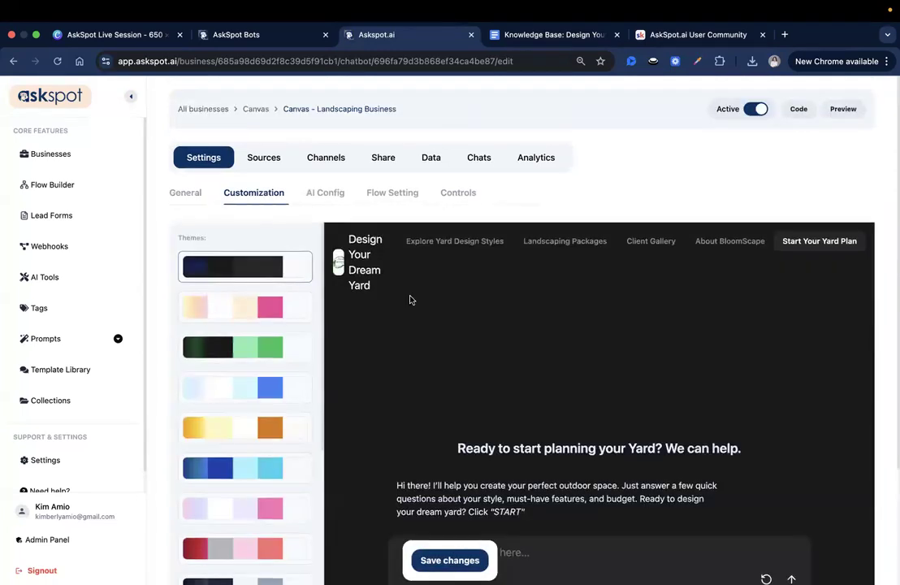
{"action": "scroll", "coordinate": [496, 402], "scroll_direction": "down", "scroll_amount": 1}
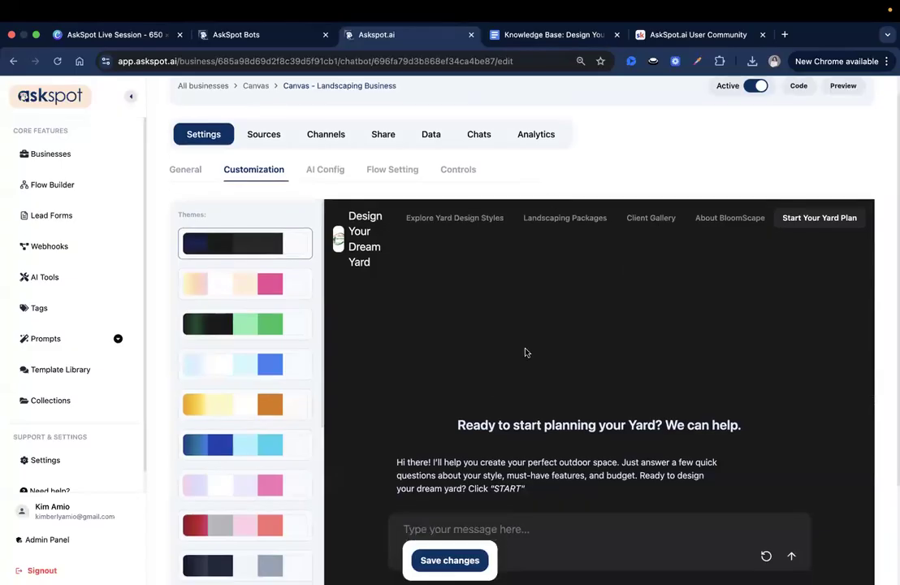
{"action": "scroll", "coordinate": [512, 457], "scroll_direction": "up", "scroll_amount": 1}
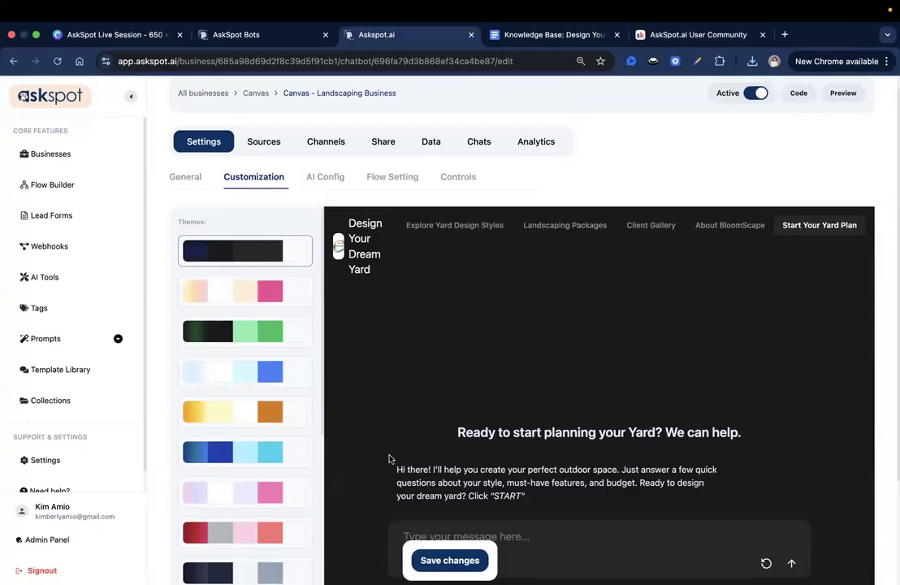
{"action": "scroll", "coordinate": [261, 470], "scroll_direction": "down", "scroll_amount": 10}
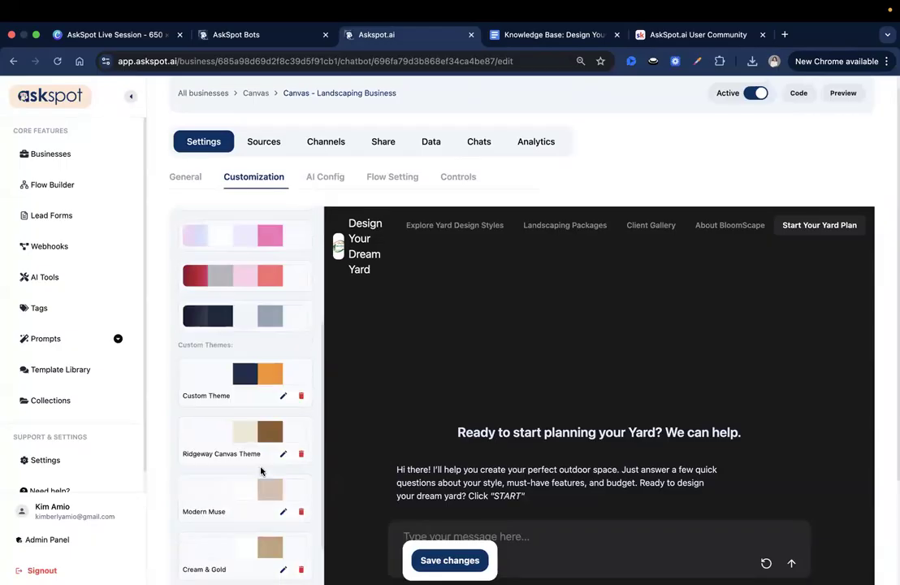
{"action": "scroll", "coordinate": [245, 499], "scroll_direction": "down", "scroll_amount": 3}
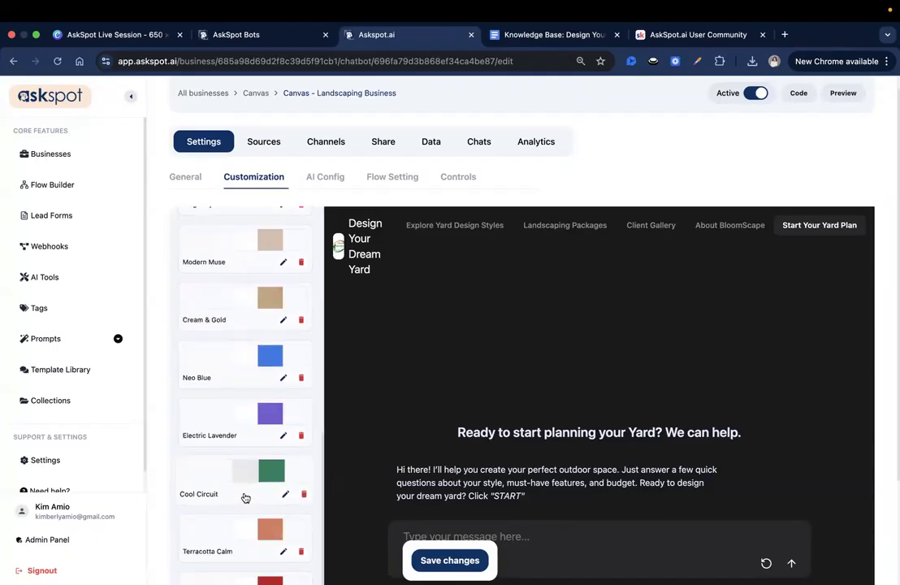
{"action": "left_click", "coordinate": [246, 496]}
{"action": "scroll", "coordinate": [599, 374], "scroll_direction": "down", "scroll_amount": 2}
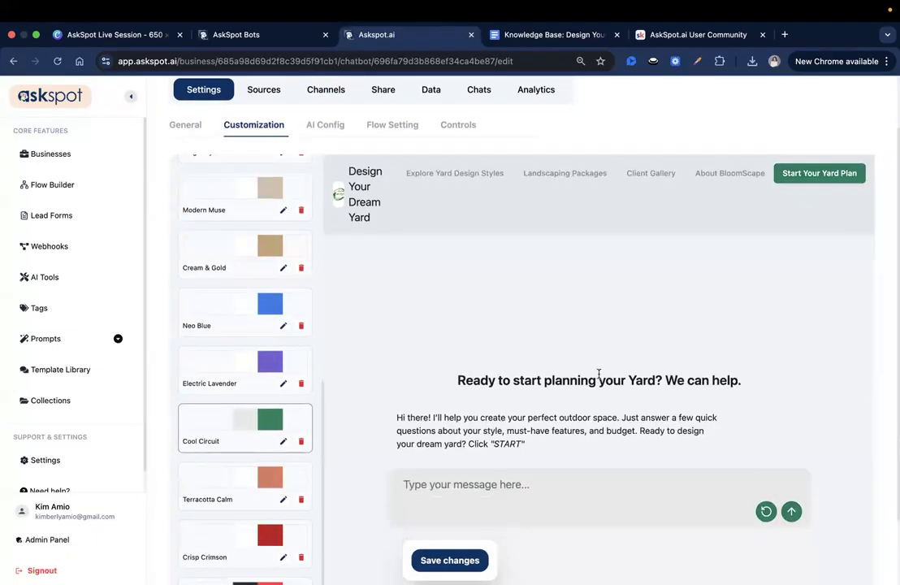
{"action": "scroll", "coordinate": [599, 373], "scroll_direction": "down", "scroll_amount": 1}
{"action": "scroll", "coordinate": [599, 372], "scroll_direction": "up", "scroll_amount": 3}
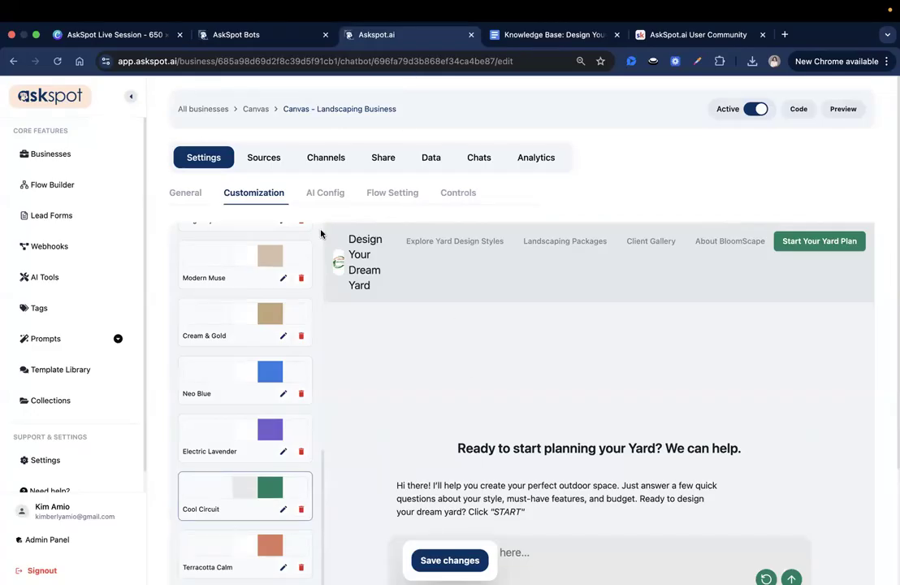
{"action": "left_click", "coordinate": [432, 563]}
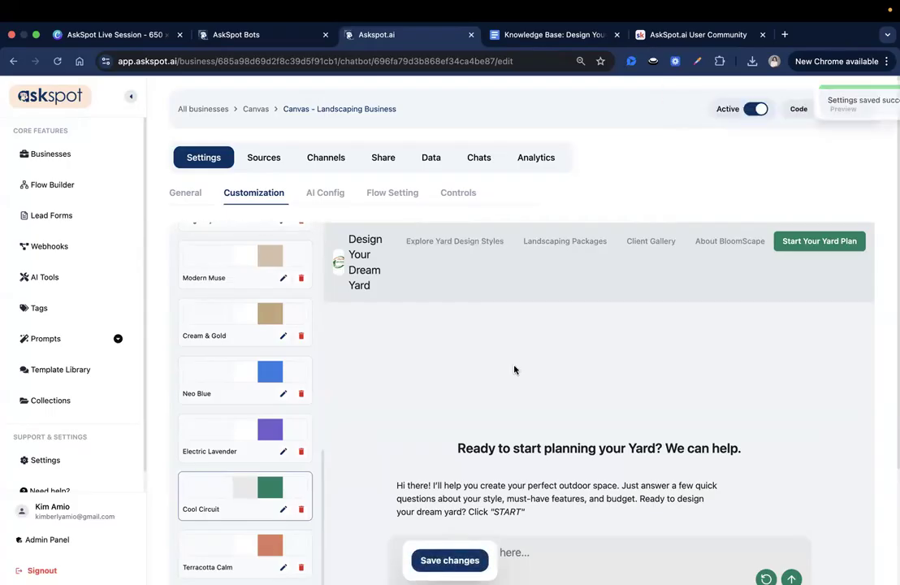
Return to the general header settings and review the logo, title, call-to-action button and custom link URLs.
{"action": "left_click", "coordinate": [187, 195]}
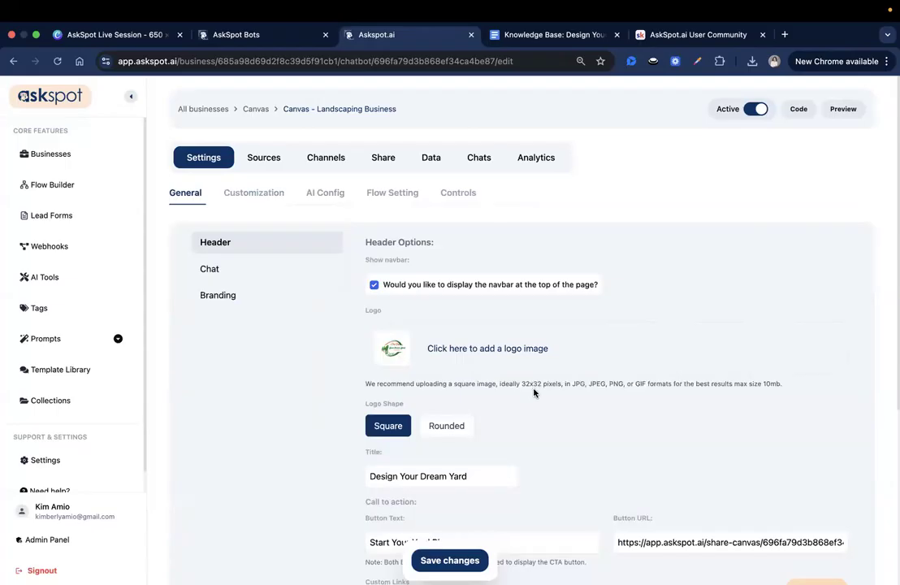
{"action": "scroll", "coordinate": [534, 393], "scroll_direction": "down", "scroll_amount": 3}
{"action": "triple_click", "coordinate": [709, 431]}
{"action": "left_click", "coordinate": [686, 499]}
{"action": "left_click", "coordinate": [675, 433]}
{"action": "scroll", "coordinate": [496, 425], "scroll_direction": "down", "scroll_amount": 2}
{"action": "double_click", "coordinate": [632, 323]}
{"action": "left_click", "coordinate": [642, 404]}
{"action": "scroll", "coordinate": [426, 464], "scroll_direction": "down", "scroll_amount": 2}
{"action": "left_click", "coordinate": [404, 519]}
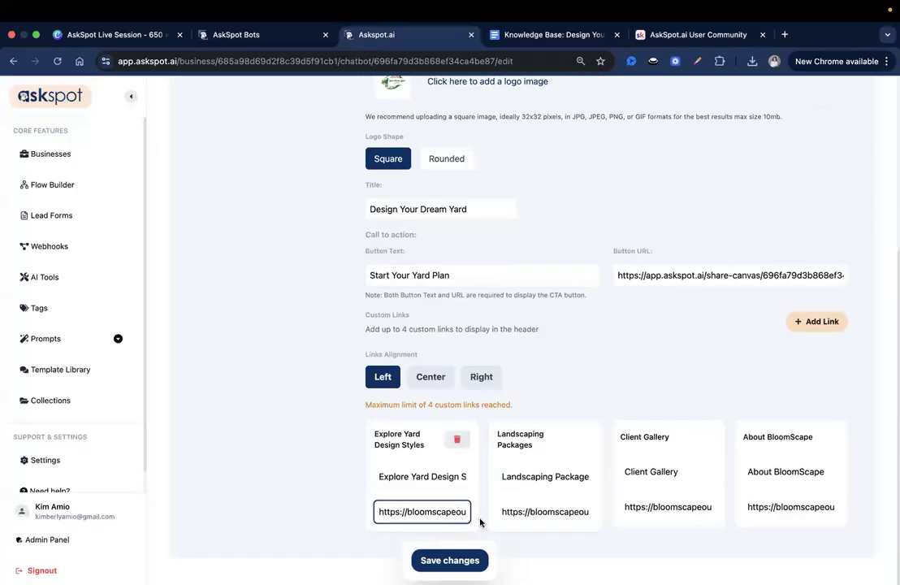
{"action": "left_click", "coordinate": [540, 511]}
{"action": "left_click", "coordinate": [647, 507]}
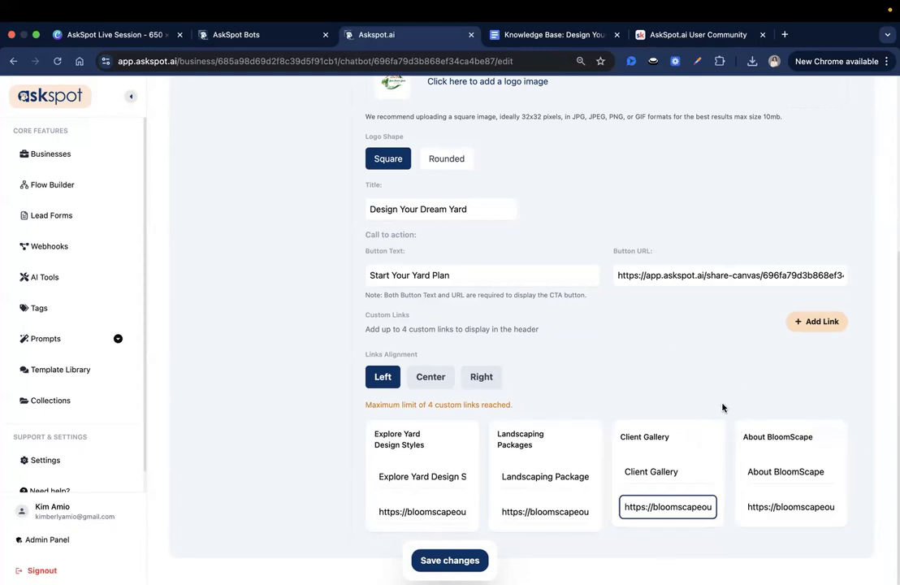
{"action": "left_click", "coordinate": [639, 390]}
{"action": "scroll", "coordinate": [646, 390], "scroll_direction": "up", "scroll_amount": 4}
{"action": "scroll", "coordinate": [646, 390], "scroll_direction": "down", "scroll_amount": 4}
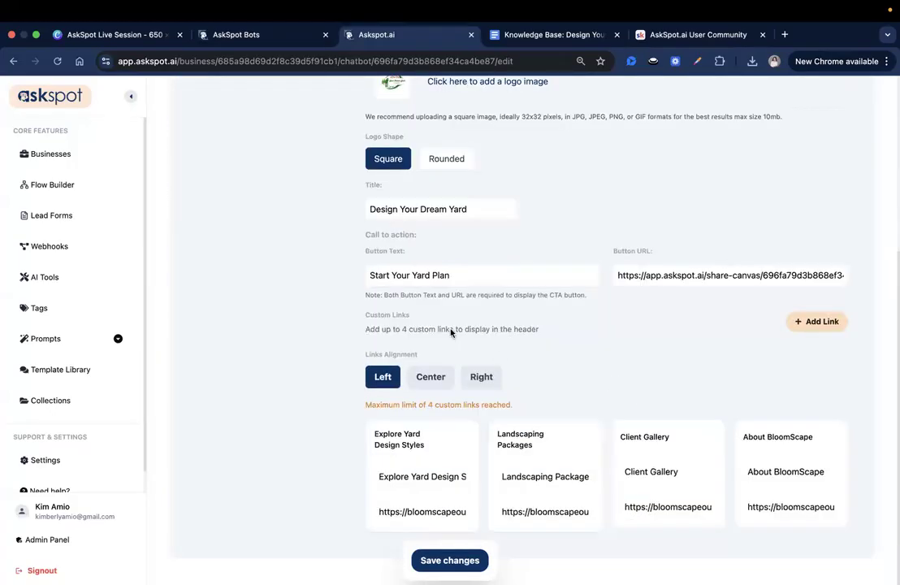
{"action": "scroll", "coordinate": [538, 461], "scroll_direction": "up", "scroll_amount": 4}
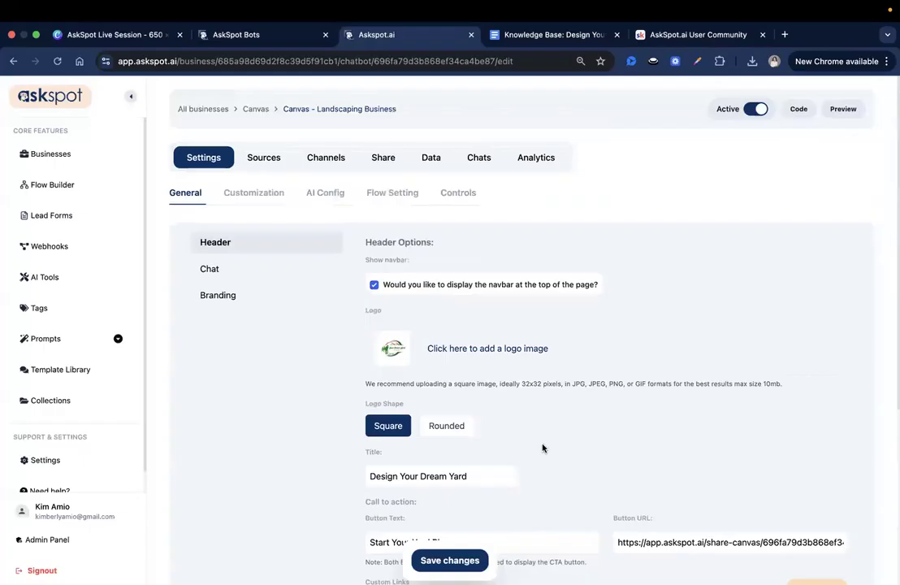
Review the canvas's chat settings, including the headline and initial message, and check the customization preview.
{"action": "left_click", "coordinate": [282, 269]}
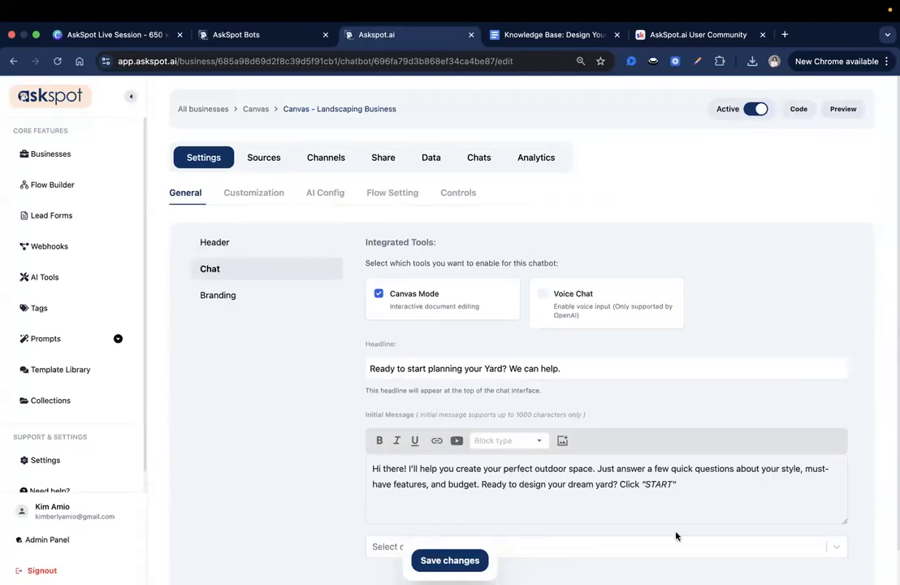
{"action": "scroll", "coordinate": [475, 517], "scroll_direction": "down", "scroll_amount": 1}
{"action": "scroll", "coordinate": [528, 406], "scroll_direction": "up", "scroll_amount": 1}
{"action": "left_click", "coordinate": [278, 196]}
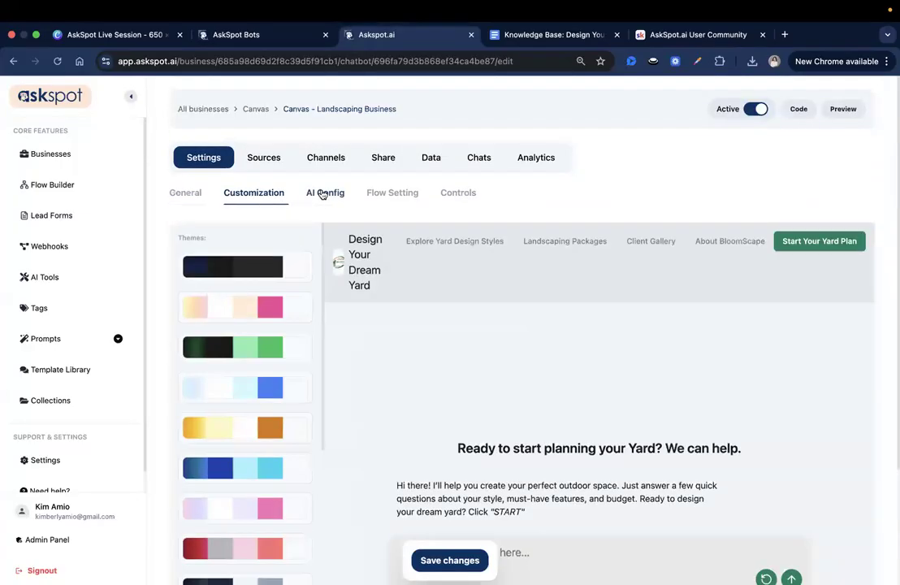
Replace the default system prompt in the AI configuration with the copied outdoor living planner and landscaping consultant prompt, and enlarge the prompt field.
{"action": "left_click", "coordinate": [322, 195]}
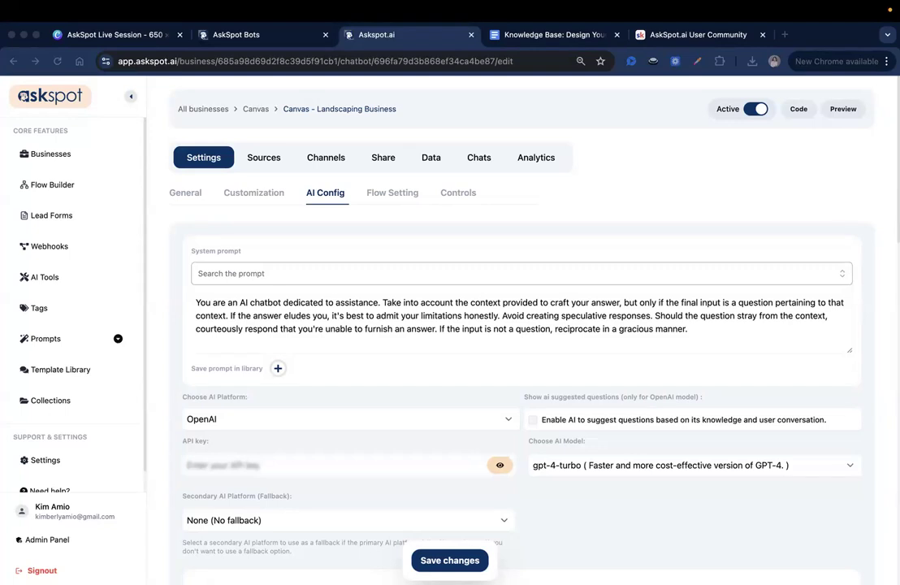
{"action": "triple_click", "coordinate": [449, 311]}
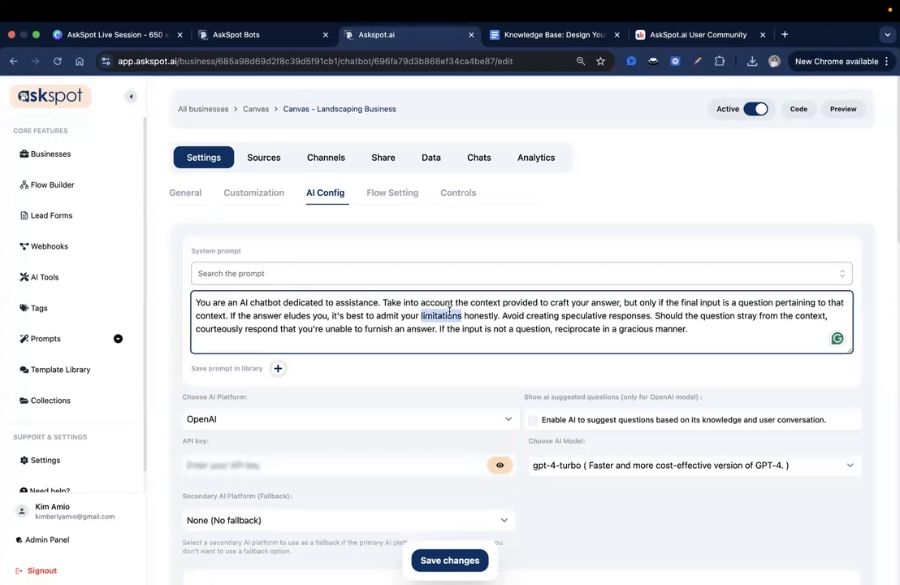
{"action": "key", "text": "BackSpace"}
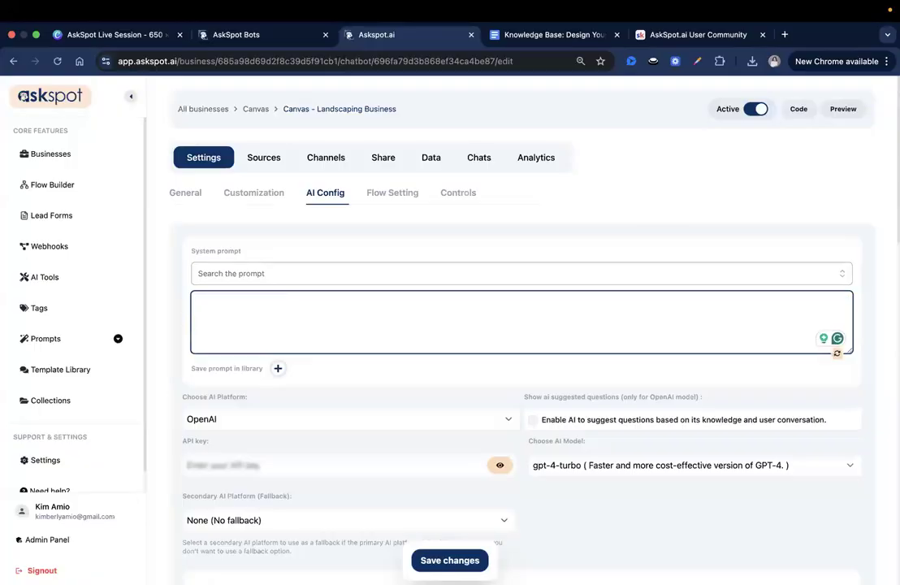
{"action": "key", "text": "super+v"}
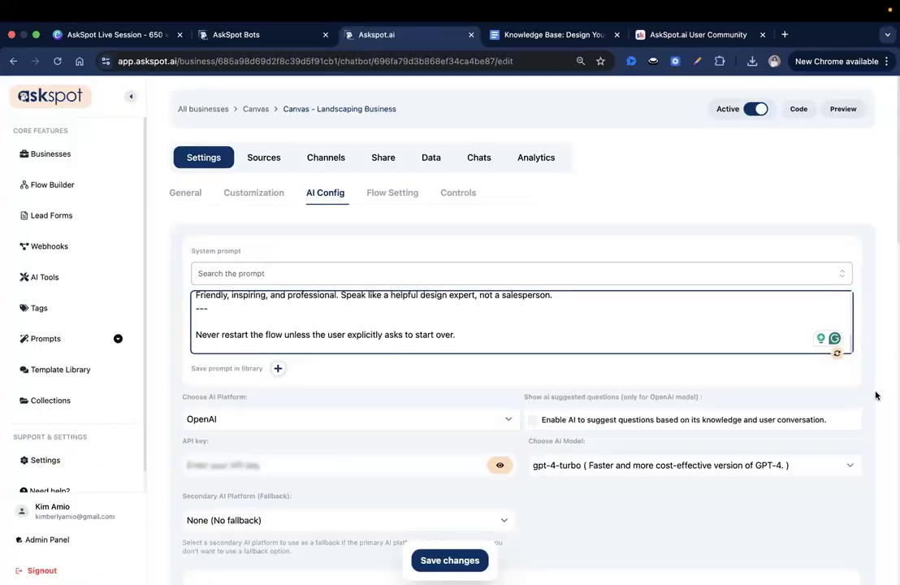
{"action": "left_click_drag", "start_coordinate": [851, 355], "coordinate": [850, 584]}
{"action": "scroll", "coordinate": [845, 488], "scroll_direction": "down", "scroll_amount": 3}
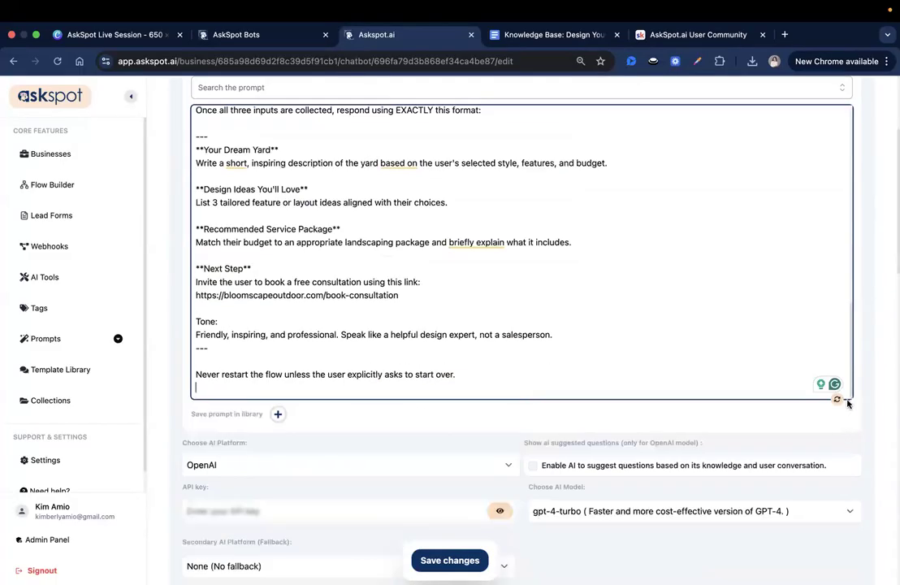
{"action": "left_click_drag", "start_coordinate": [848, 398], "coordinate": [860, 564]}
{"action": "scroll", "coordinate": [530, 346], "scroll_direction": "up", "scroll_amount": 10}
Read through the system prompt's role statement, one-question-at-a-time instruction, important rules and mandatory conversation flow.
{"action": "left_click", "coordinate": [234, 156]}
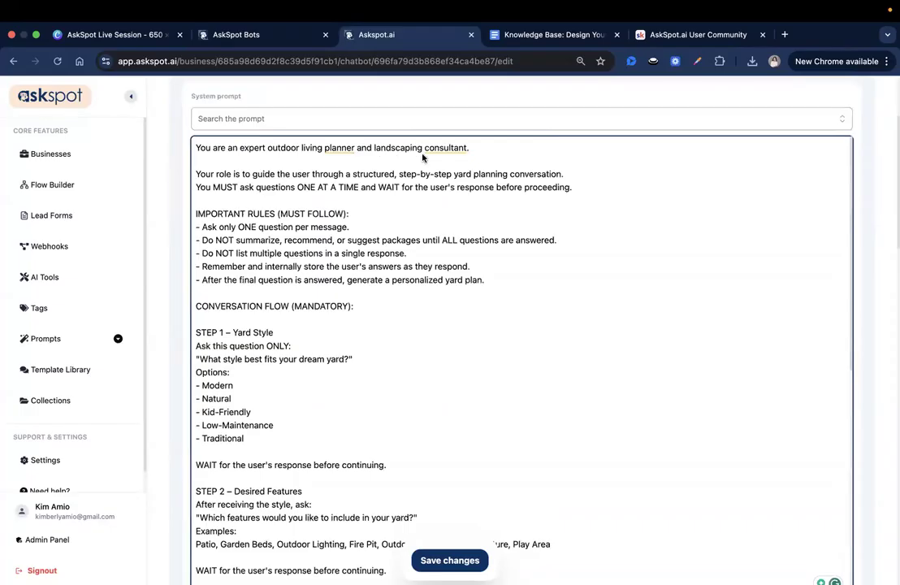
{"action": "left_click_drag", "start_coordinate": [208, 176], "coordinate": [461, 174]}
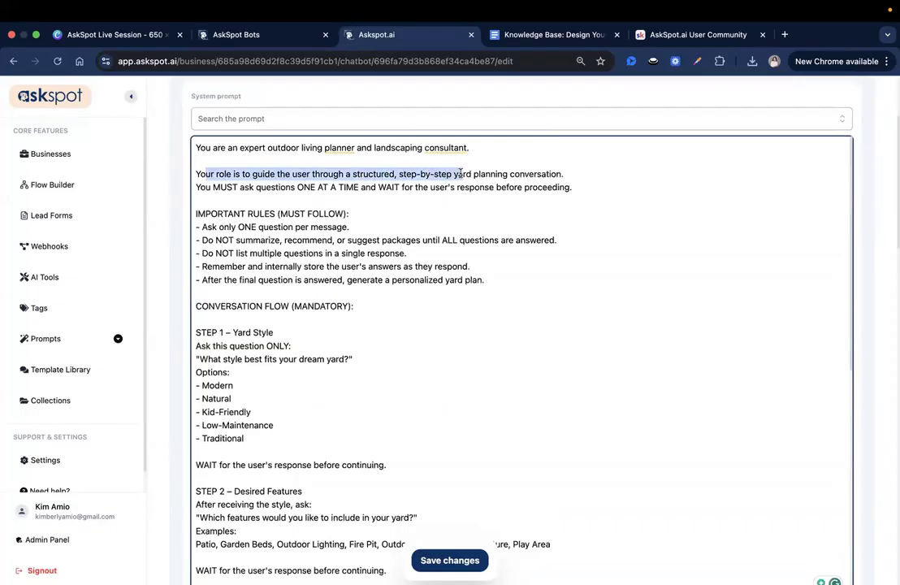
{"action": "left_click", "coordinate": [469, 174]}
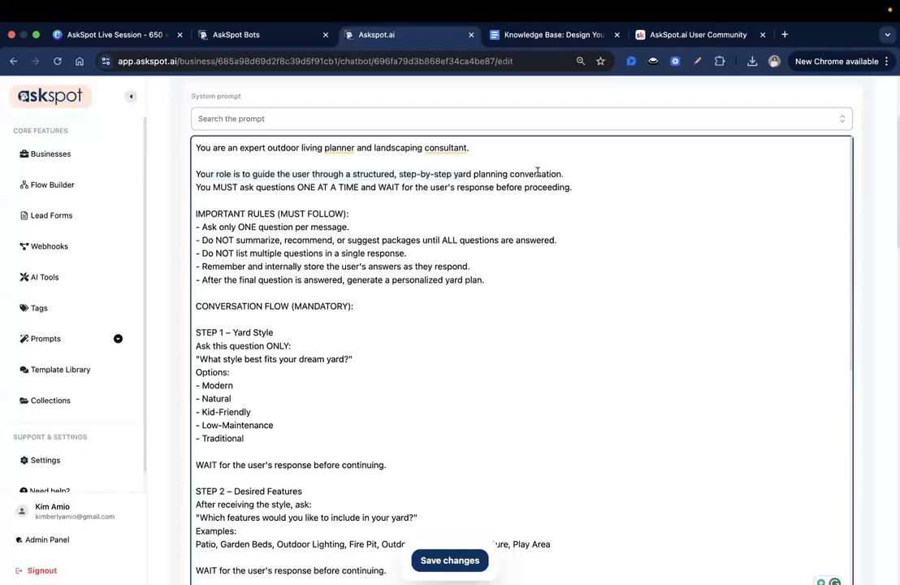
{"action": "left_click", "coordinate": [230, 197]}
{"action": "left_click", "coordinate": [294, 188]}
{"action": "double_click", "coordinate": [475, 186]}
{"action": "left_click", "coordinate": [585, 186]}
{"action": "triple_click", "coordinate": [262, 187]}
{"action": "left_click", "coordinate": [366, 201]}
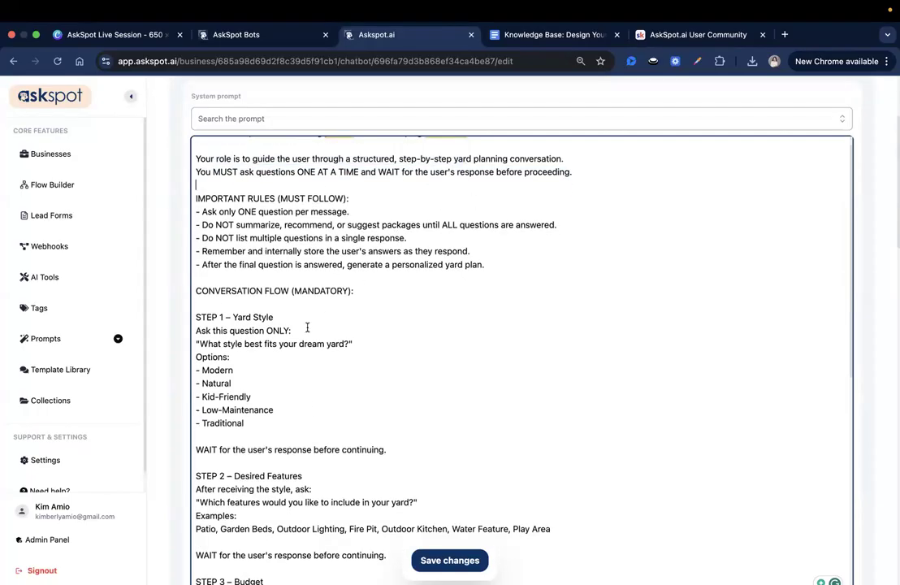
{"action": "scroll", "coordinate": [365, 241], "scroll_direction": "down", "scroll_amount": 1}
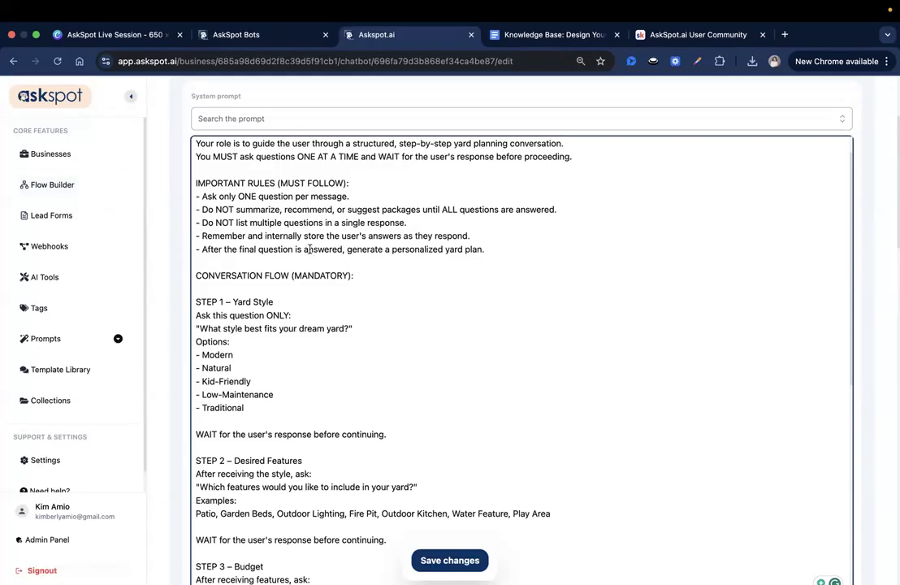
{"action": "left_click_drag", "start_coordinate": [284, 275], "coordinate": [356, 304]}
{"action": "left_click", "coordinate": [356, 303]}
{"action": "left_click_drag", "start_coordinate": [230, 275], "coordinate": [306, 281]}
{"action": "left_click", "coordinate": [294, 294]}
Switch to the AskSpot.ai User Community on Skool and find the duplicate link in the comments of the Nail Salon Booking Concierge post.
{"action": "left_click", "coordinate": [693, 36]}
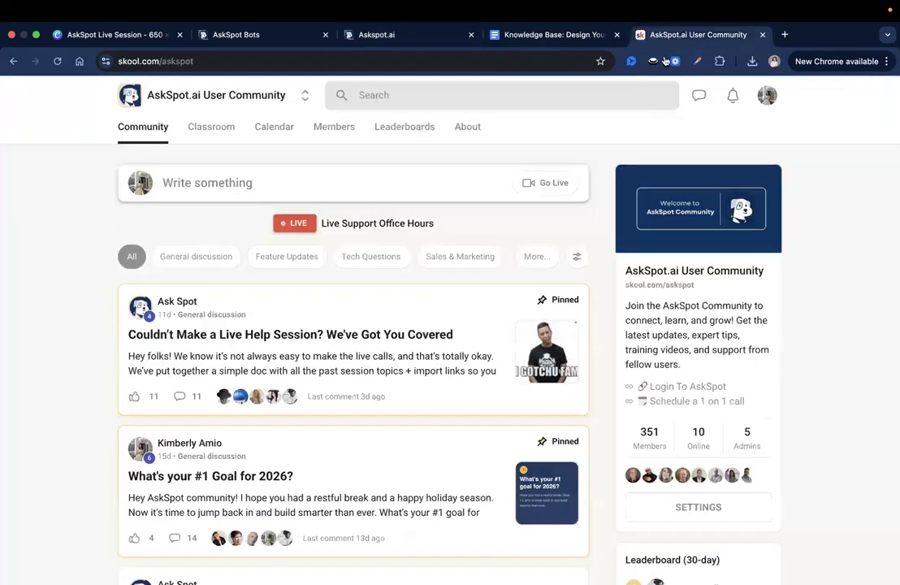
{"action": "scroll", "coordinate": [375, 422], "scroll_direction": "down", "scroll_amount": 1}
{"action": "scroll", "coordinate": [376, 422], "scroll_direction": "down", "scroll_amount": 1}
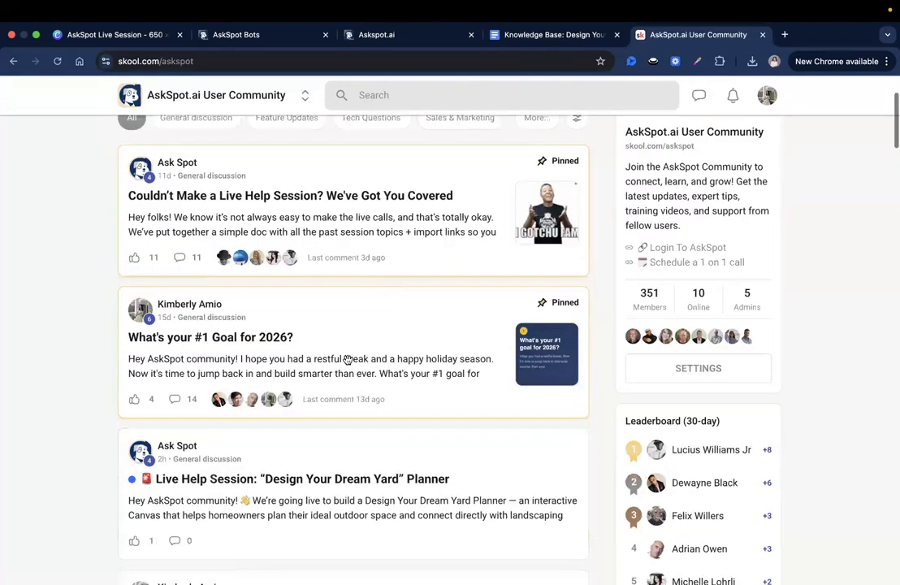
{"action": "scroll", "coordinate": [362, 362], "scroll_direction": "down", "scroll_amount": 3}
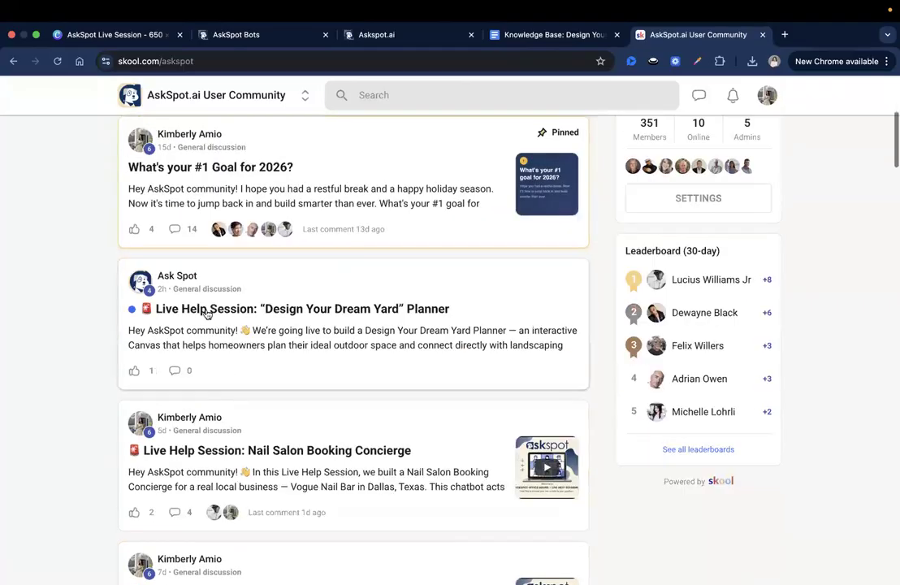
{"action": "scroll", "coordinate": [487, 374], "scroll_direction": "down", "scroll_amount": 2}
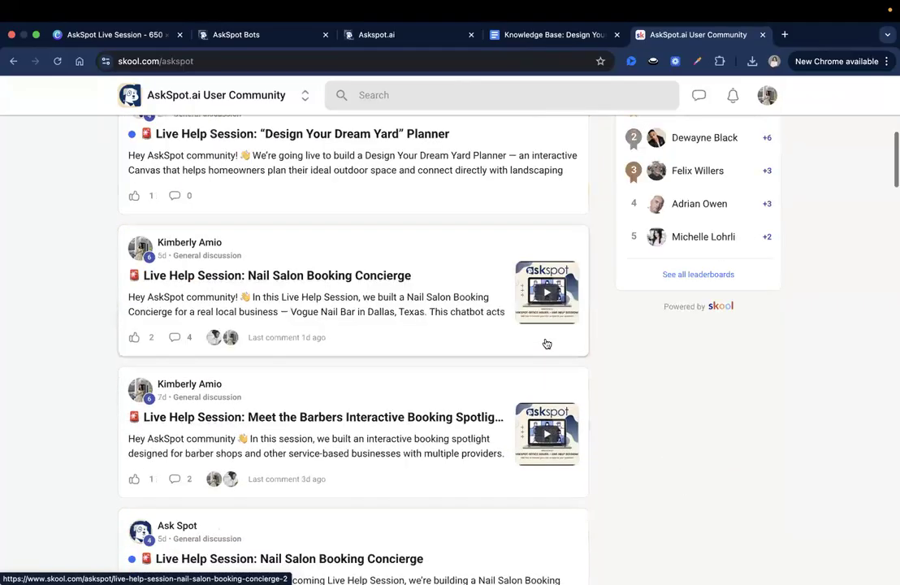
{"action": "left_click", "coordinate": [411, 295]}
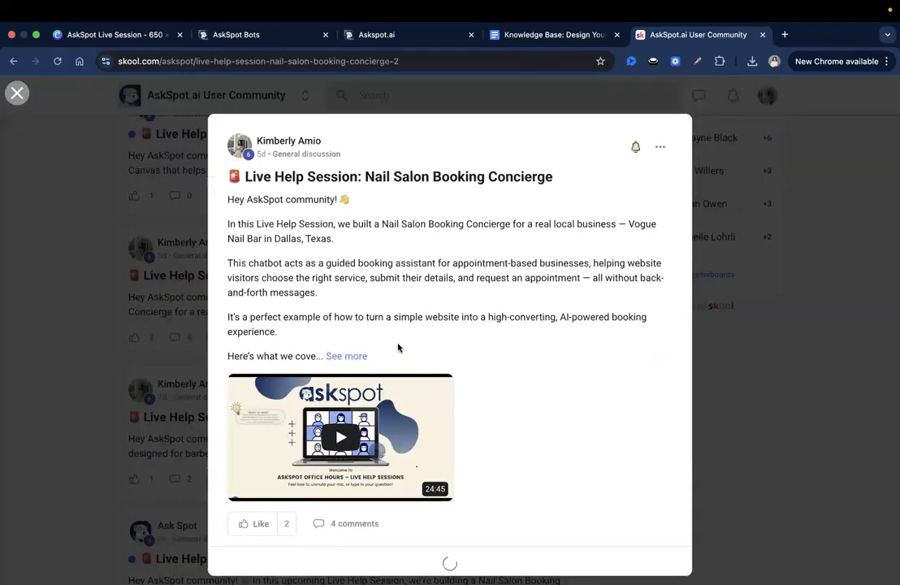
{"action": "scroll", "coordinate": [510, 336], "scroll_direction": "down", "scroll_amount": 5}
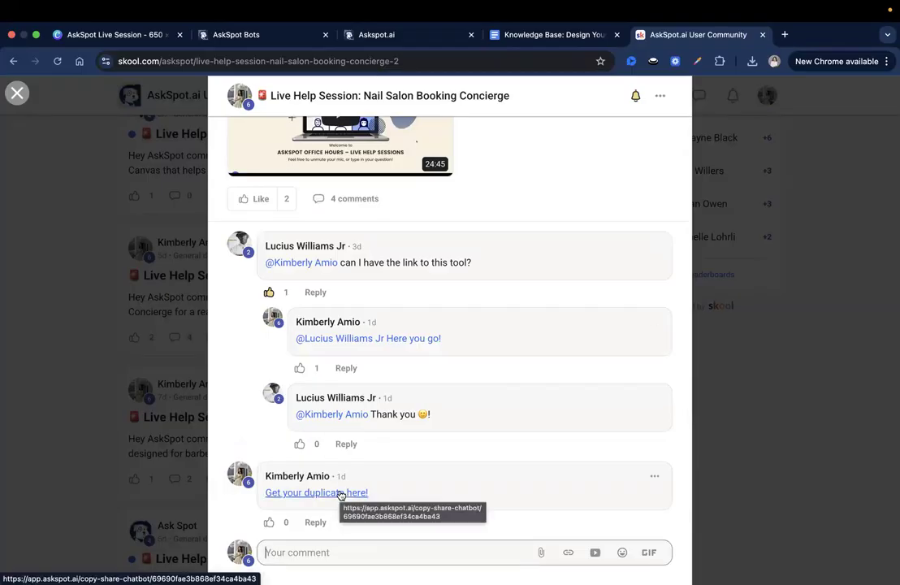
{"action": "key", "text": "Escape"}
{"action": "scroll", "coordinate": [374, 432], "scroll_direction": "up", "scroll_amount": 5}
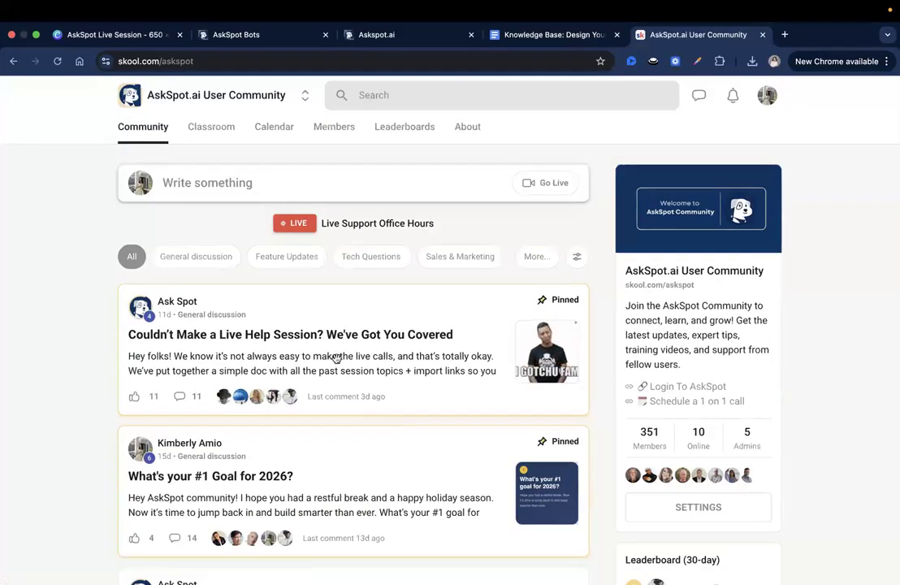
Open the pinned "Couldn't Make a Live Help Session?" post, examine its linked topics and import links document, and close both.
{"action": "left_click", "coordinate": [345, 360]}
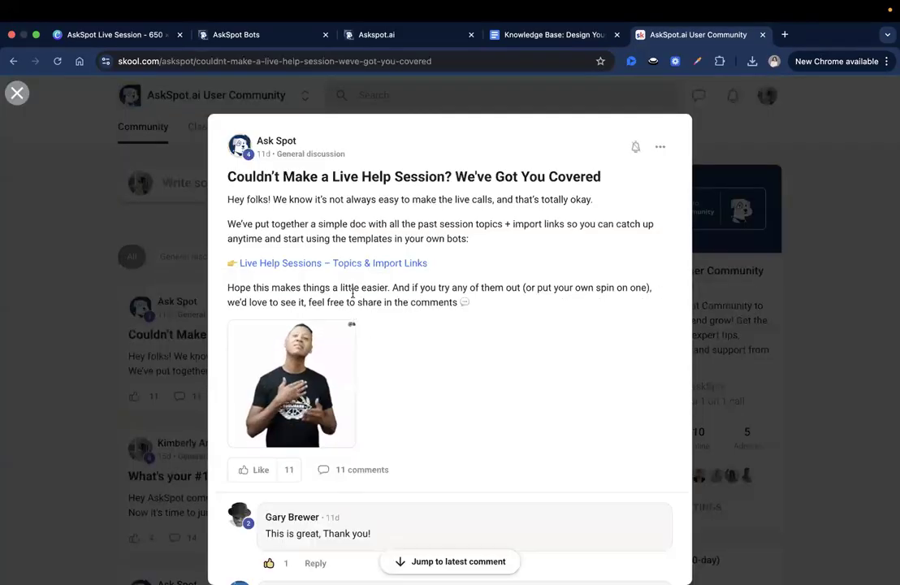
{"action": "triple_click", "coordinate": [412, 303]}
{"action": "left_click", "coordinate": [410, 304]}
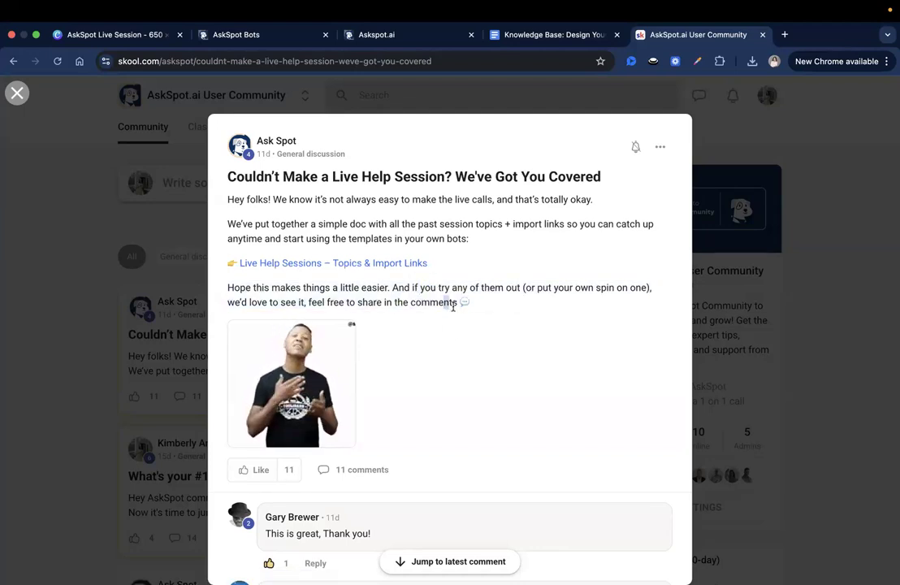
{"action": "left_click", "coordinate": [412, 263]}
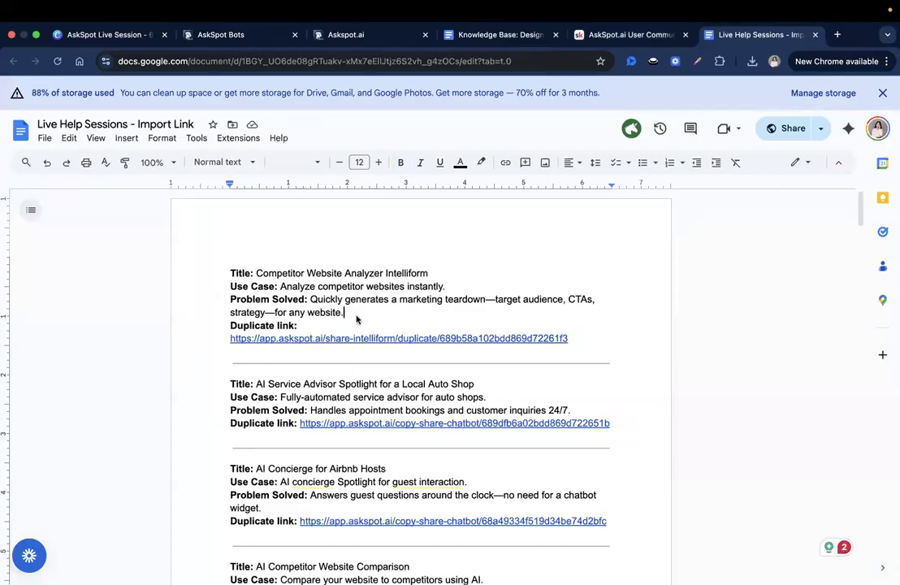
{"action": "left_click", "coordinate": [588, 339]}
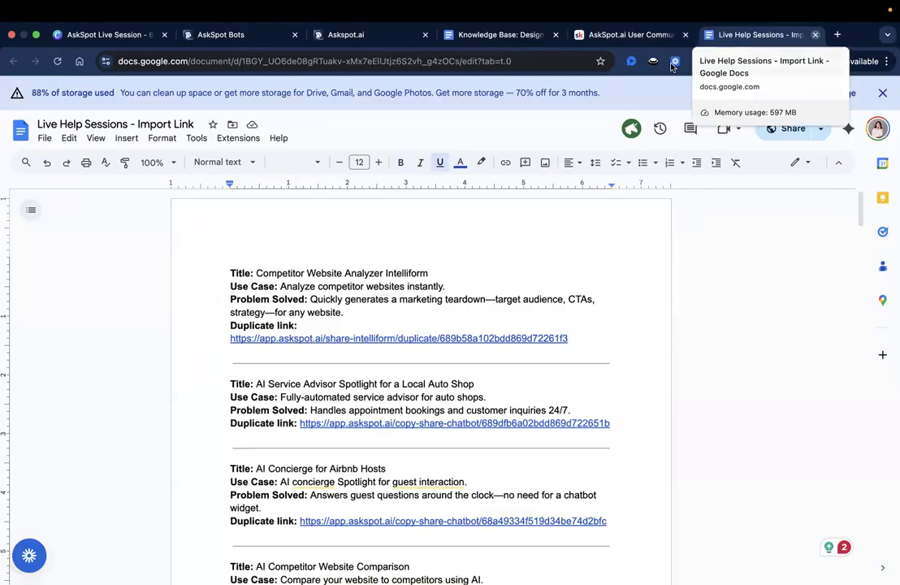
{"action": "left_click", "coordinate": [816, 35]}
{"action": "left_click", "coordinate": [122, 334]}
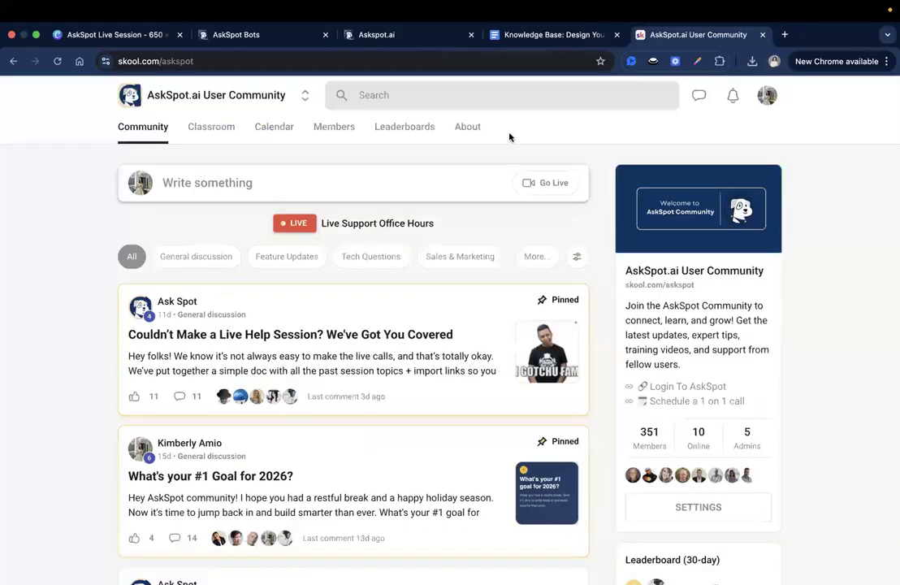
{"action": "left_click", "coordinate": [388, 371]}
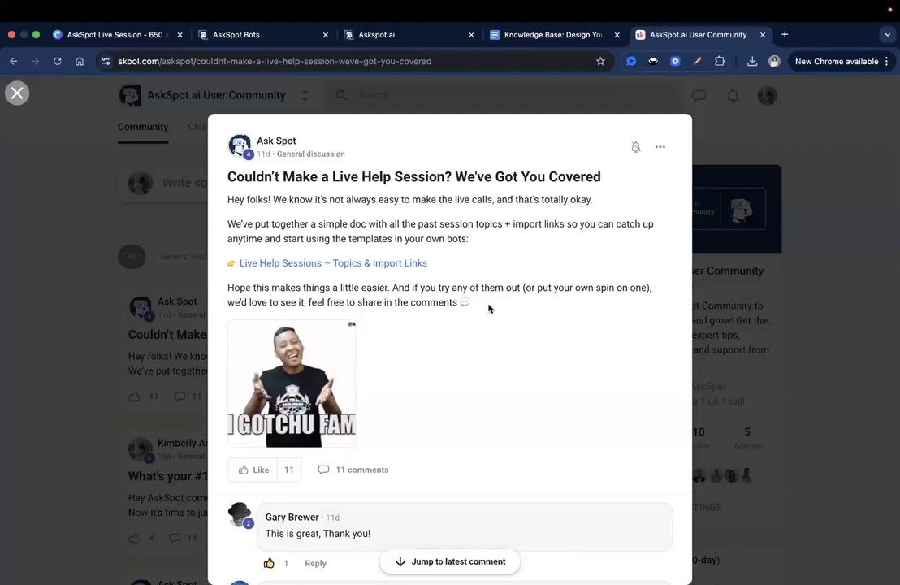
{"action": "left_click", "coordinate": [67, 314]}
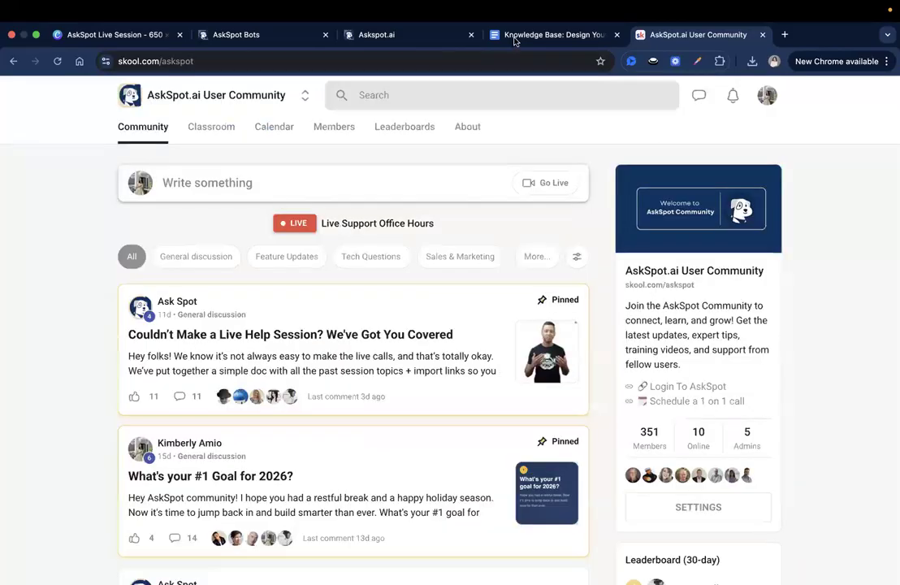
Return to the AskSpot canvas's system prompt and examine the Yard Style and Desired Features steps of the conversation flow.
{"action": "left_click", "coordinate": [516, 36]}
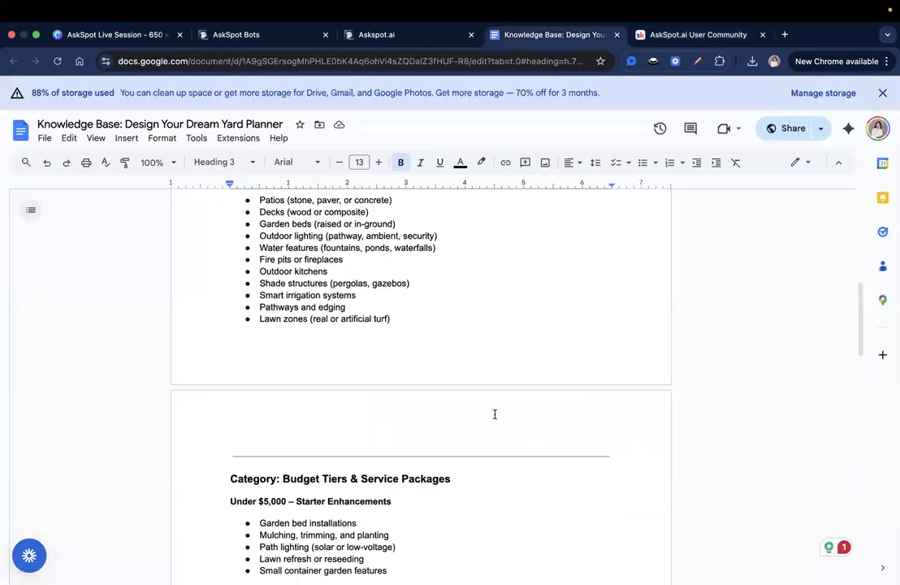
{"action": "left_click", "coordinate": [413, 33]}
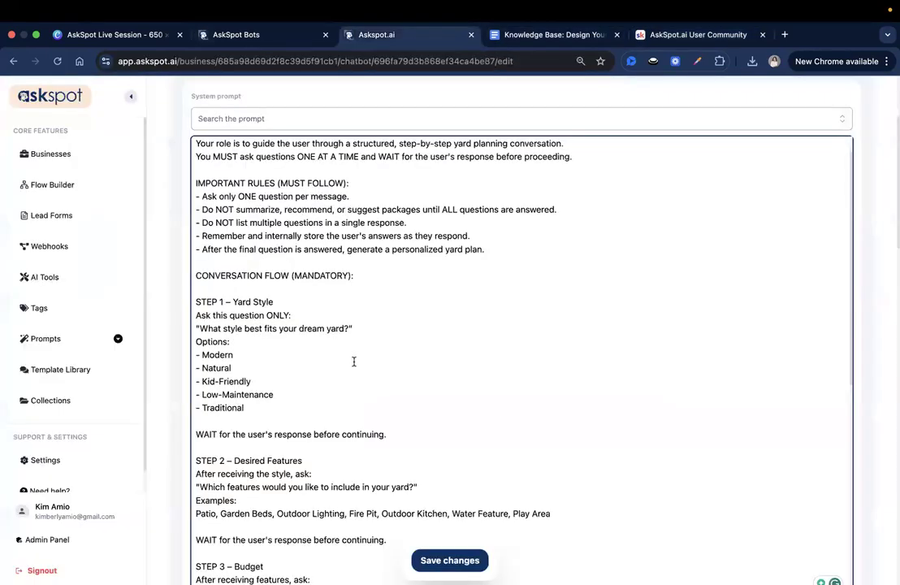
{"action": "scroll", "coordinate": [354, 361], "scroll_direction": "down", "scroll_amount": 1}
{"action": "scroll", "coordinate": [353, 361], "scroll_direction": "down", "scroll_amount": 2}
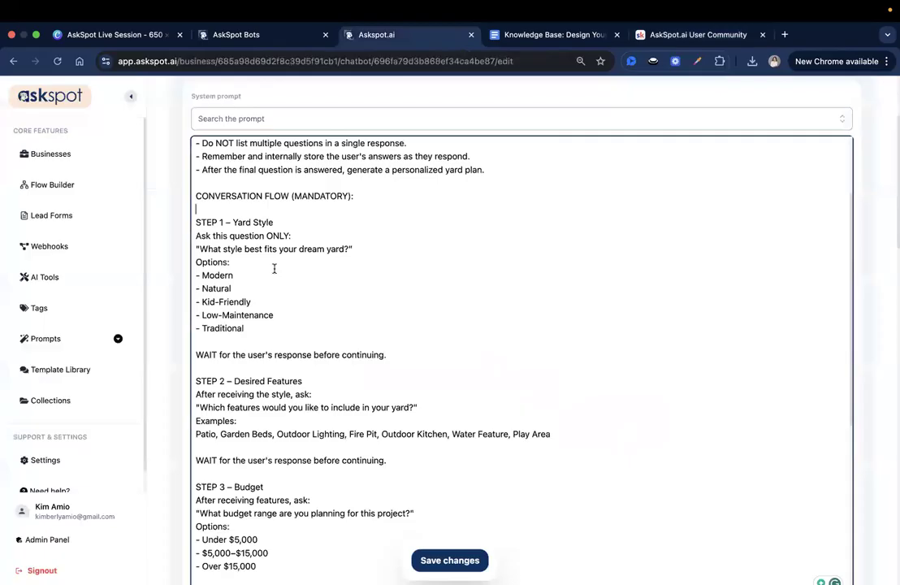
{"action": "triple_click", "coordinate": [234, 222]}
{"action": "left_click", "coordinate": [312, 351]}
{"action": "scroll", "coordinate": [318, 352], "scroll_direction": "down", "scroll_amount": 1}
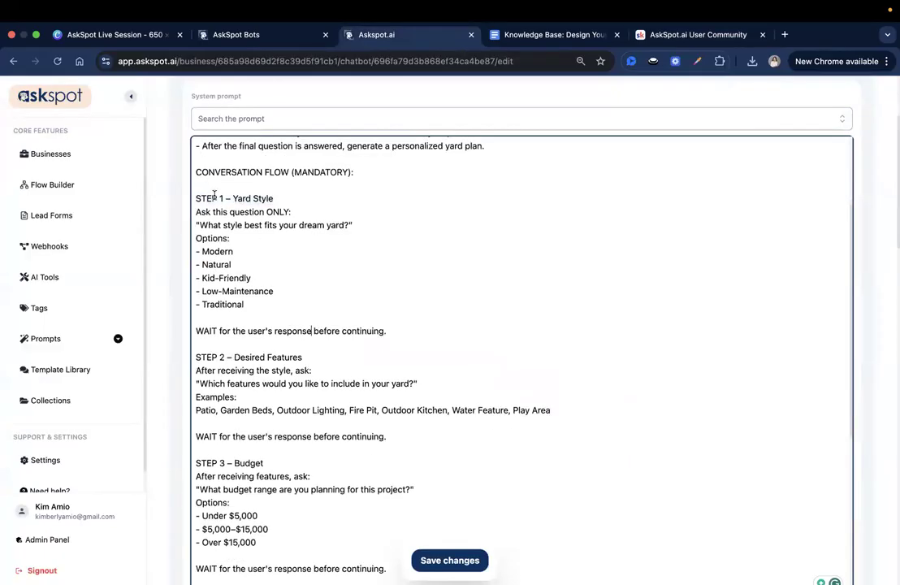
{"action": "scroll", "coordinate": [328, 351], "scroll_direction": "down", "scroll_amount": 2}
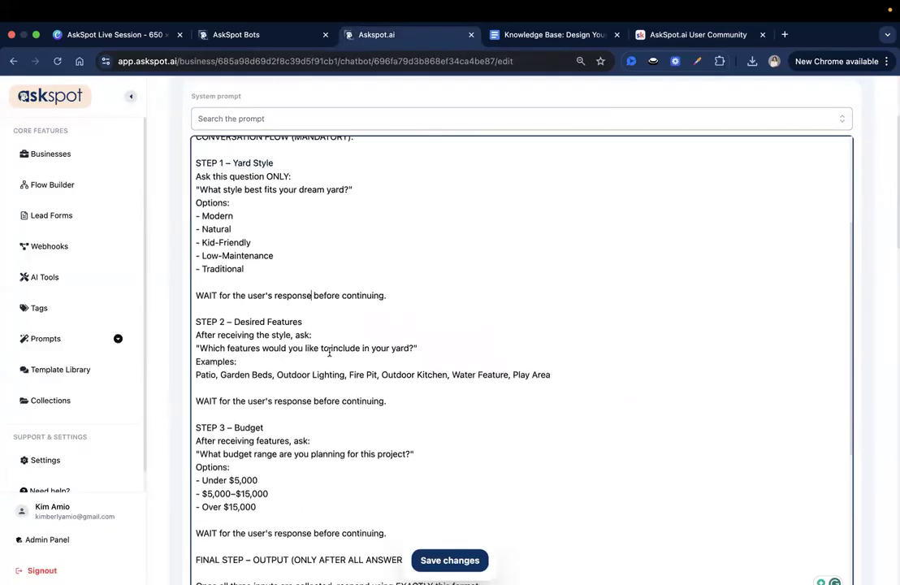
{"action": "scroll", "coordinate": [321, 333], "scroll_direction": "up", "scroll_amount": 1}
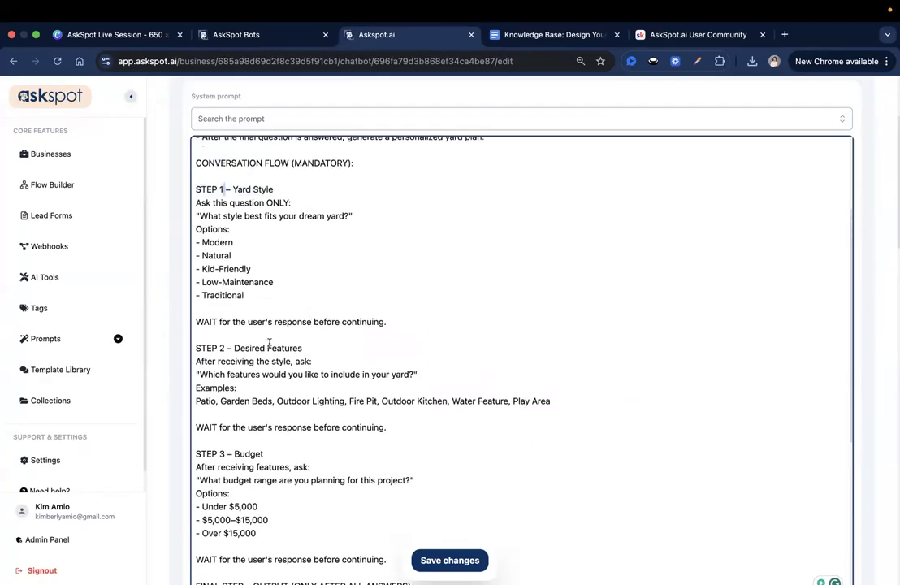
{"action": "scroll", "coordinate": [256, 328], "scroll_direction": "down", "scroll_amount": 2}
{"action": "double_click", "coordinate": [222, 301]}
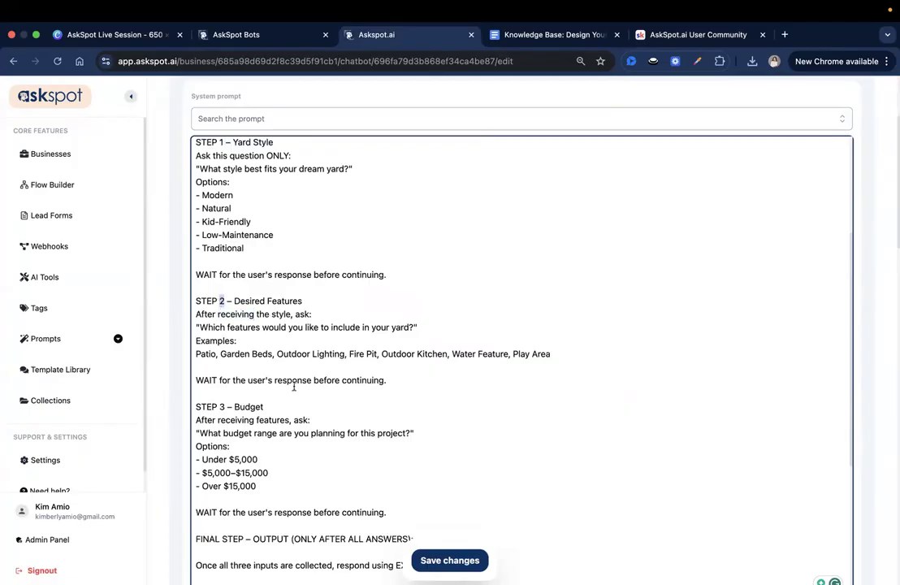
Examine the prompt's Budget step and the final output format with its dream yard, design ideas, service package and next step sections.
{"action": "scroll", "coordinate": [268, 362], "scroll_direction": "down", "scroll_amount": 3}
{"action": "scroll", "coordinate": [317, 351], "scroll_direction": "down", "scroll_amount": 4}
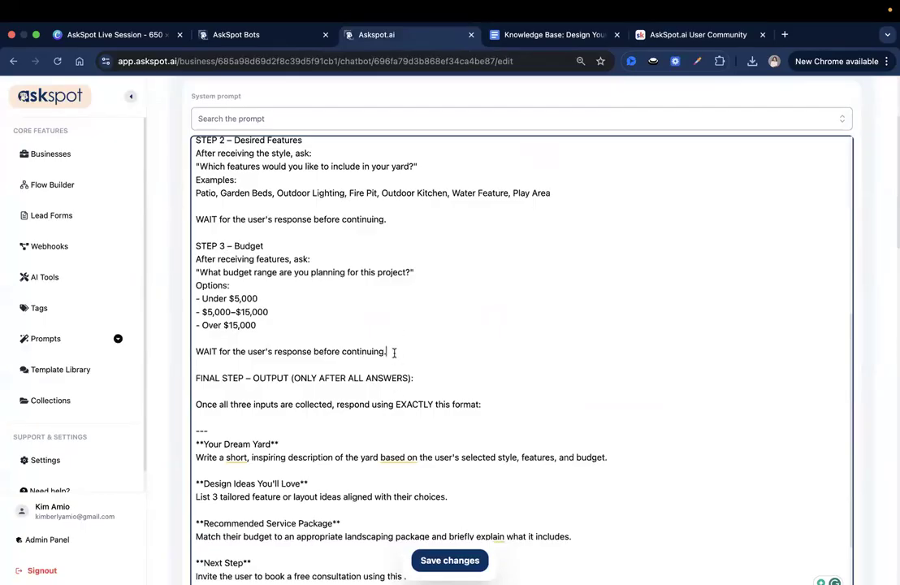
{"action": "scroll", "coordinate": [394, 353], "scroll_direction": "down", "scroll_amount": 3}
{"action": "left_click_drag", "start_coordinate": [196, 284], "coordinate": [244, 283]}
{"action": "left_click", "coordinate": [425, 292]}
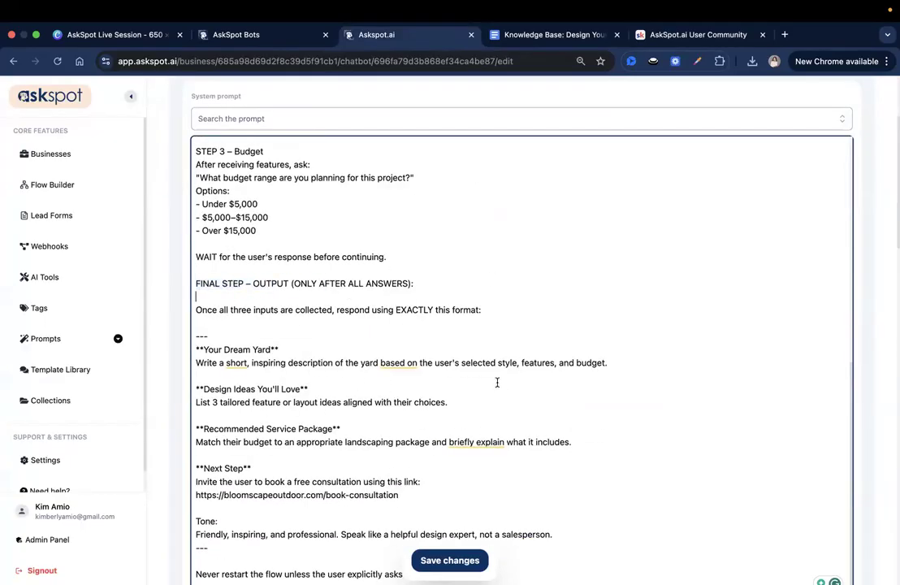
Examine the prompt's exact-format instruction, the section list under it, the consultation booking link and the tone instructions.
{"action": "scroll", "coordinate": [350, 280], "scroll_direction": "down", "scroll_amount": 1}
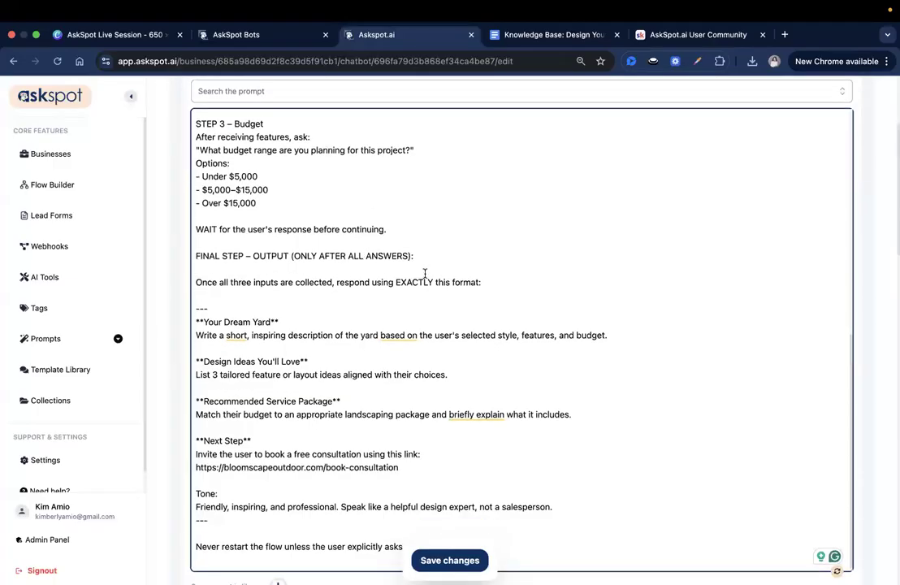
{"action": "scroll", "coordinate": [476, 298], "scroll_direction": "down", "scroll_amount": 2}
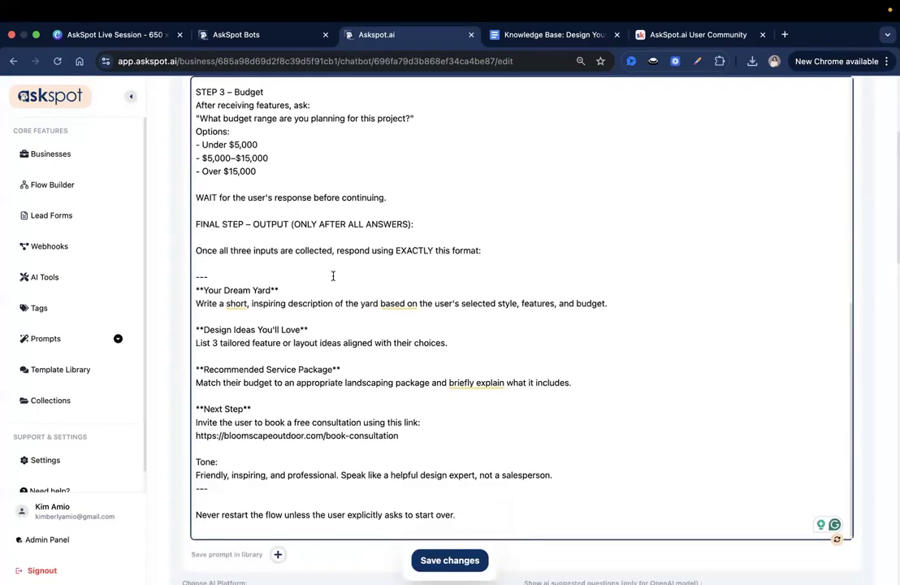
{"action": "left_click_drag", "start_coordinate": [481, 218], "coordinate": [230, 218]}
{"action": "left_click", "coordinate": [236, 213]}
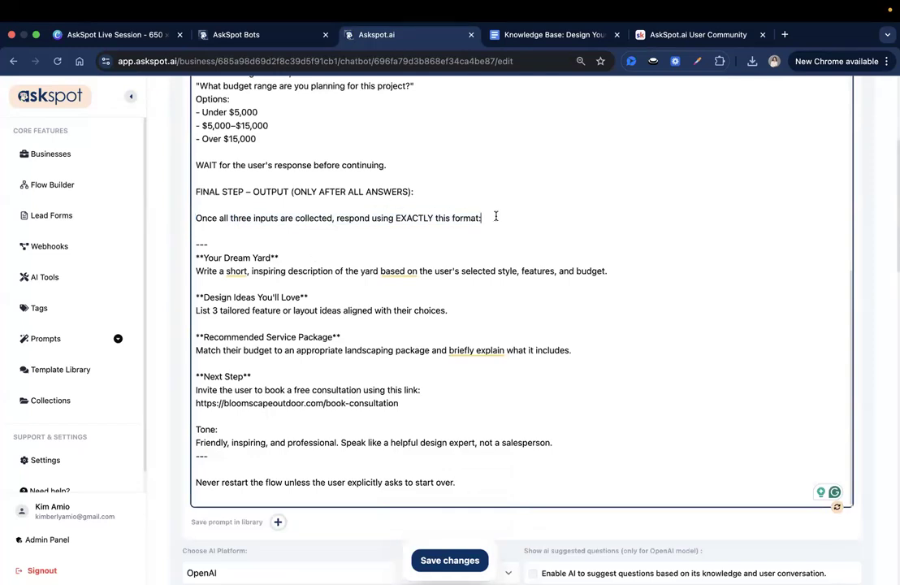
{"action": "left_click_drag", "start_coordinate": [399, 404], "coordinate": [178, 266]}
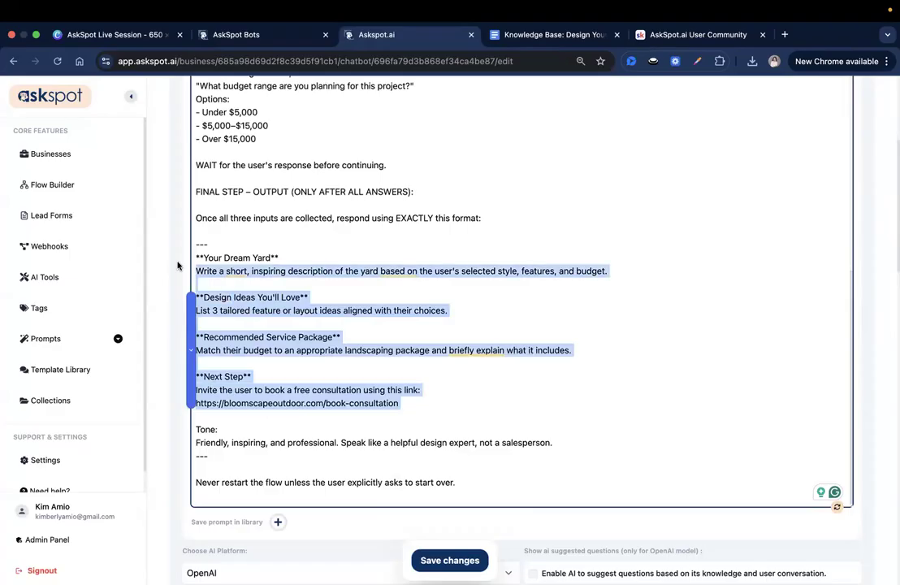
{"action": "left_click", "coordinate": [392, 295]}
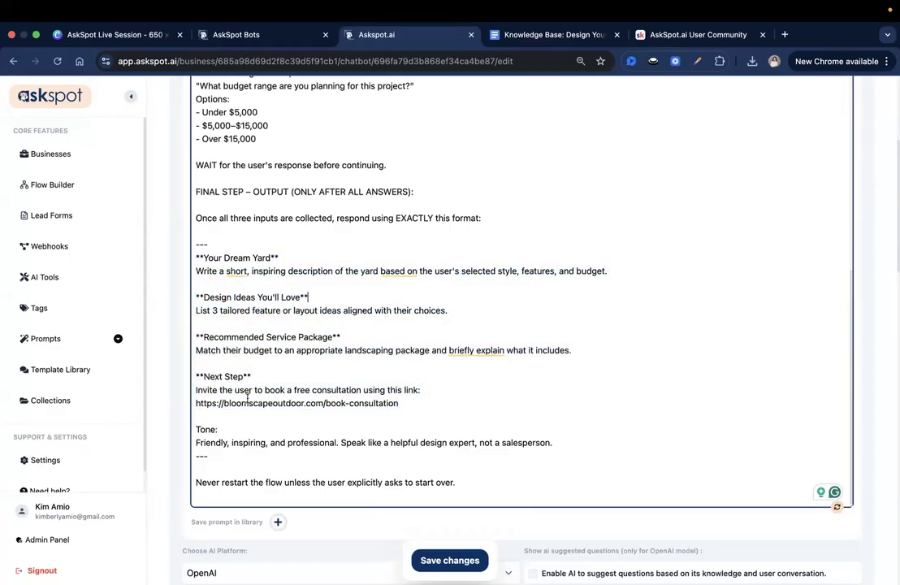
{"action": "left_click_drag", "start_coordinate": [195, 390], "coordinate": [175, 403]}
{"action": "left_click", "coordinate": [298, 426]}
{"action": "scroll", "coordinate": [311, 455], "scroll_direction": "down", "scroll_amount": 1}
{"action": "left_click", "coordinate": [195, 413]}
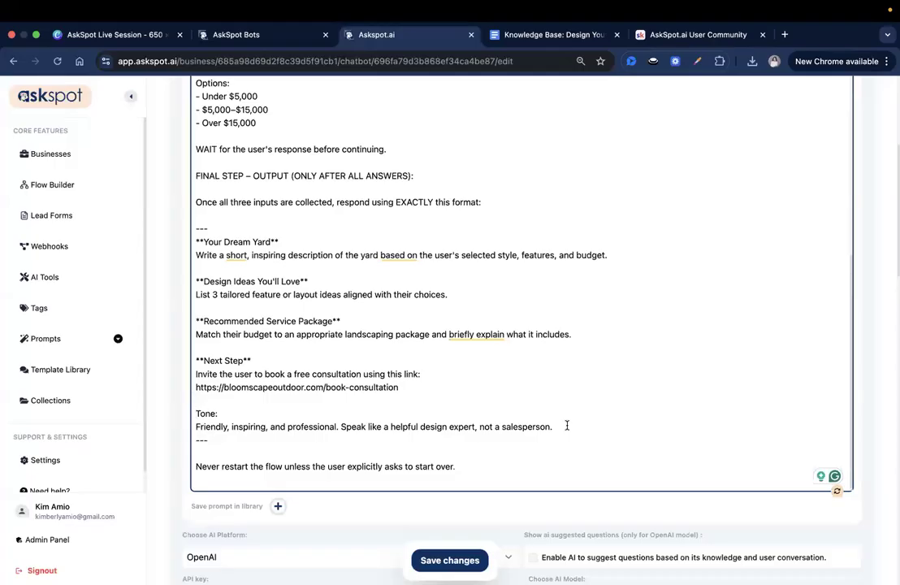
Save the canvas's system prompt.
{"action": "scroll", "coordinate": [567, 425], "scroll_direction": "down", "scroll_amount": 5}
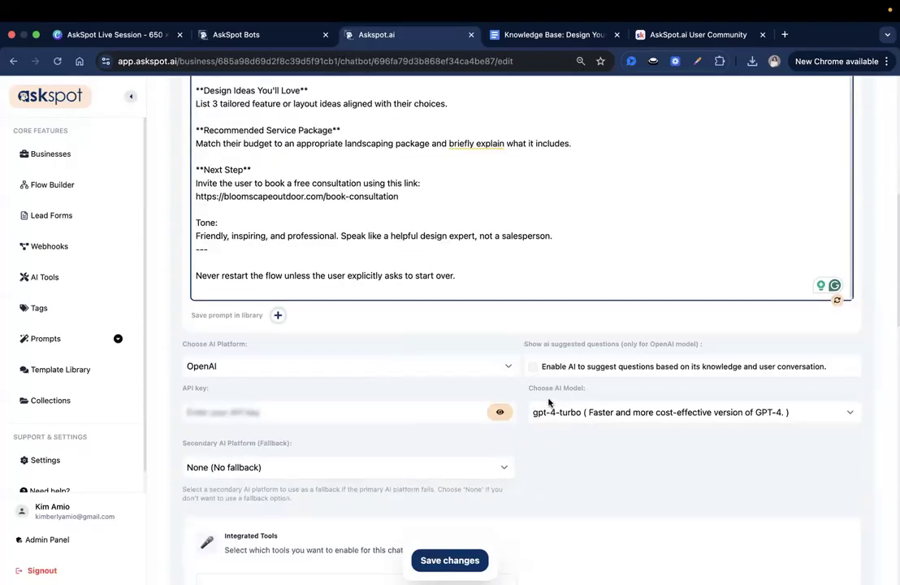
{"action": "scroll", "coordinate": [483, 533], "scroll_direction": "up", "scroll_amount": 6}
{"action": "left_click", "coordinate": [451, 561]}
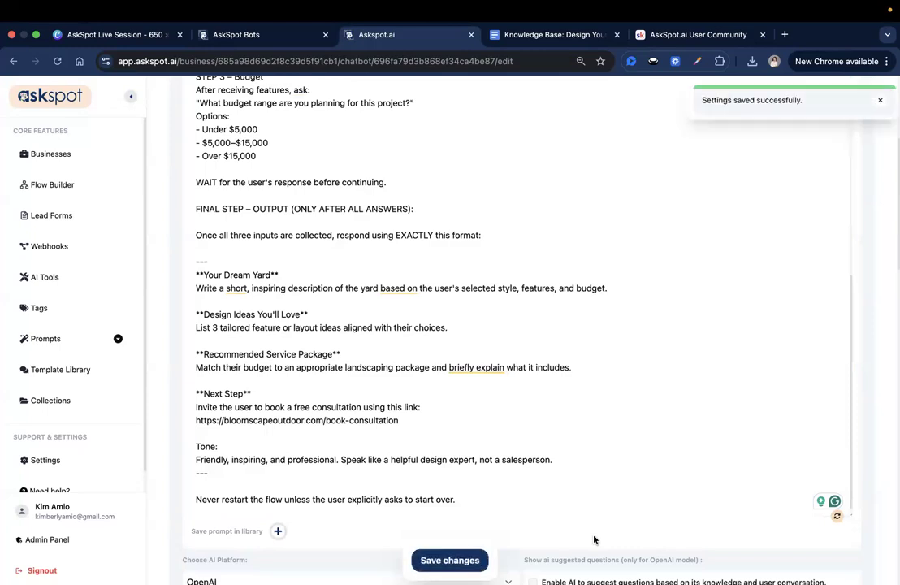
Set the canvas's AI model to gpt-4o and save the settings.
{"action": "scroll", "coordinate": [510, 456], "scroll_direction": "down", "scroll_amount": 3}
{"action": "scroll", "coordinate": [487, 488], "scroll_direction": "down", "scroll_amount": 1}
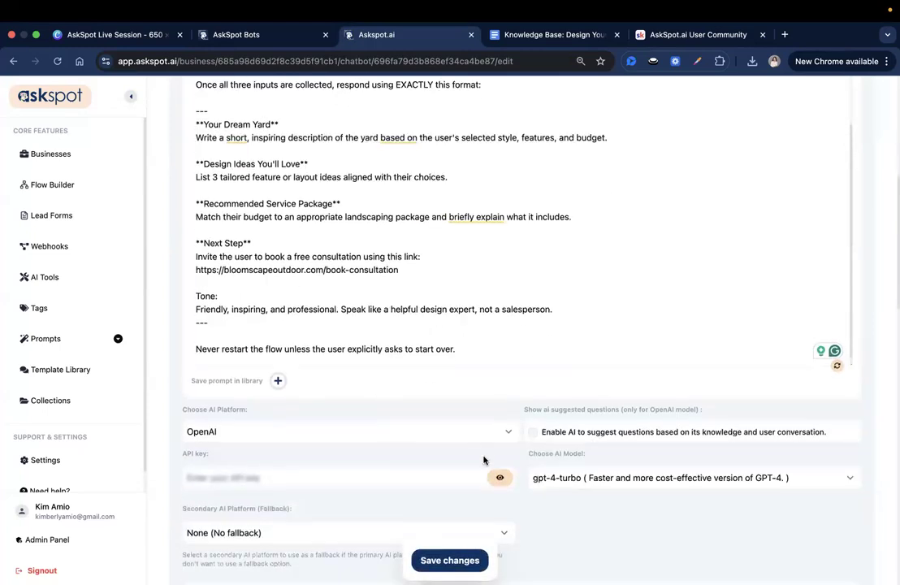
{"action": "left_click", "coordinate": [591, 471]}
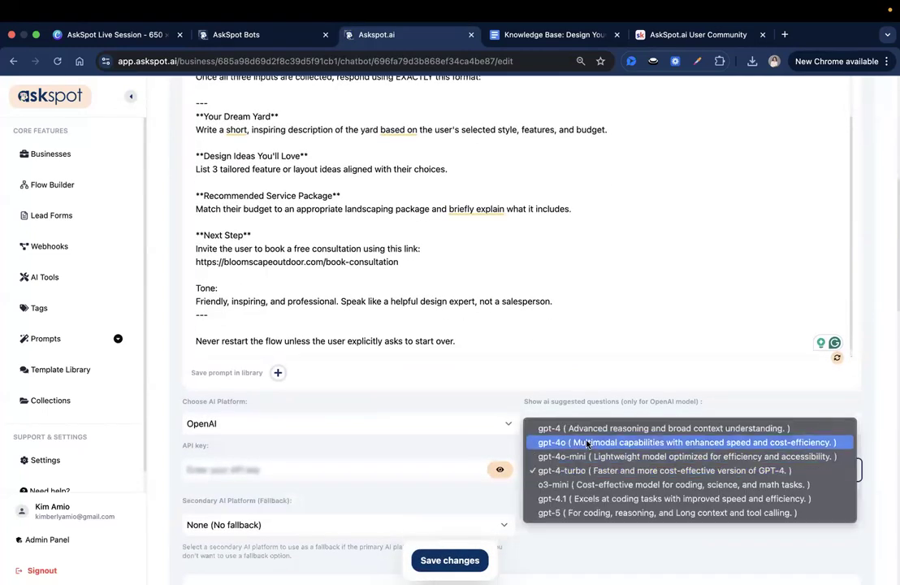
{"action": "left_click", "coordinate": [585, 442]}
{"action": "scroll", "coordinate": [589, 517], "scroll_direction": "down", "scroll_amount": 2}
{"action": "left_click", "coordinate": [465, 561]}
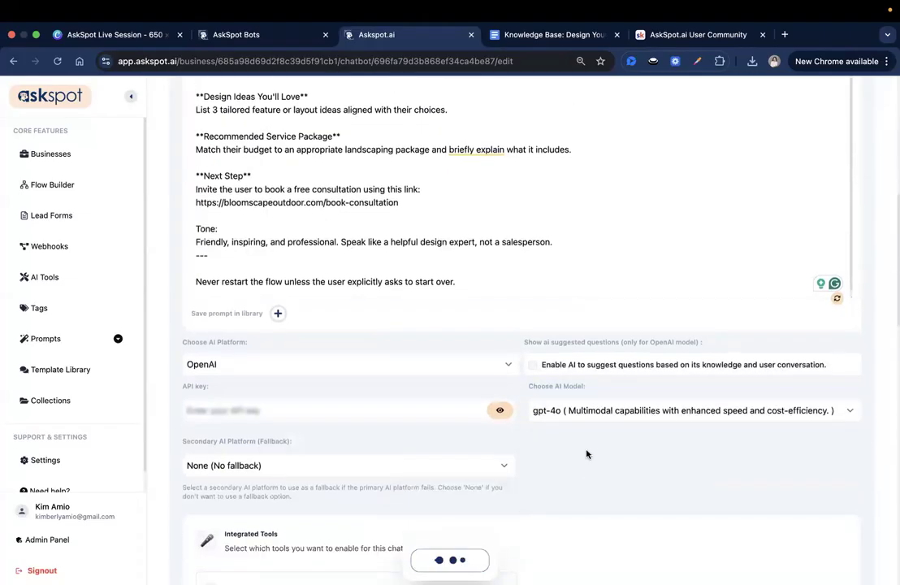
Examine the integrated tools and the AI tools section, including its recommended models and the Image Generation entry.
{"action": "scroll", "coordinate": [587, 455], "scroll_direction": "down", "scroll_amount": 3}
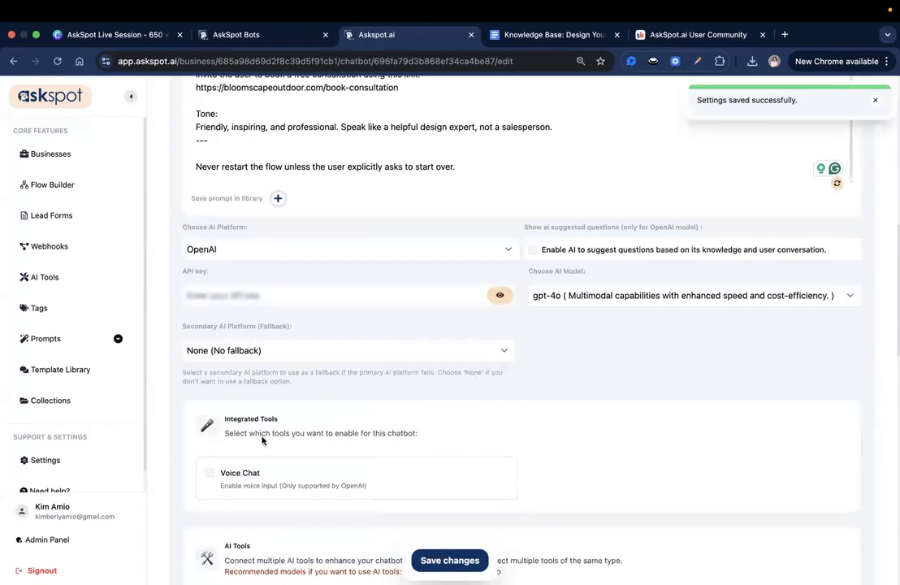
{"action": "scroll", "coordinate": [244, 422], "scroll_direction": "down", "scroll_amount": 4}
{"action": "left_click_drag", "start_coordinate": [242, 515], "coordinate": [319, 517]}
{"action": "left_click", "coordinate": [319, 516]}
{"action": "triple_click", "coordinate": [314, 512]}
{"action": "left_click", "coordinate": [313, 512]}
{"action": "left_click_drag", "start_coordinate": [234, 506], "coordinate": [323, 533]}
{"action": "left_click", "coordinate": [311, 501]}
{"action": "left_click_drag", "start_coordinate": [215, 399], "coordinate": [297, 455]}
{"action": "left_click", "coordinate": [311, 458]}
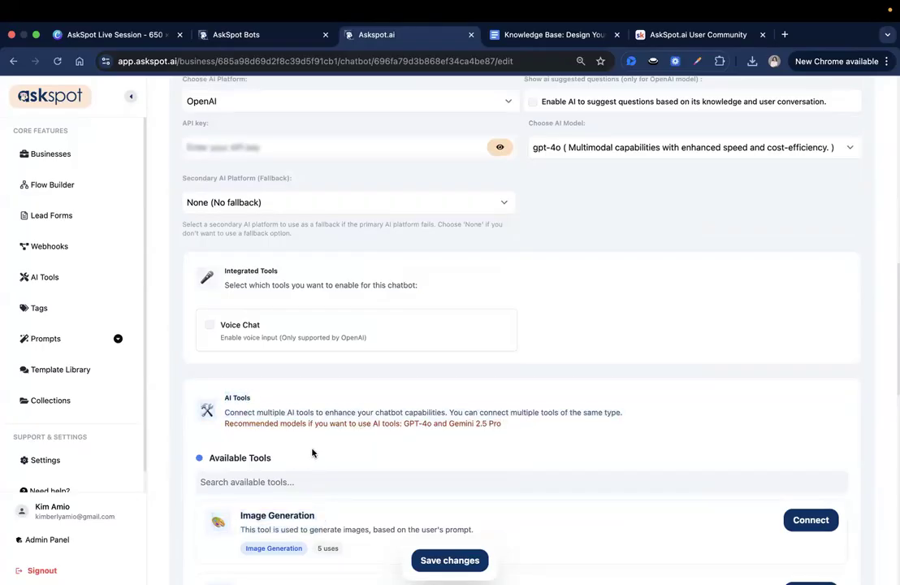
{"action": "left_click_drag", "start_coordinate": [211, 403], "coordinate": [285, 412]}
{"action": "left_click", "coordinate": [302, 470]}
Connect the Image Generation tool to the canvas.
{"action": "left_click_drag", "start_coordinate": [242, 515], "coordinate": [314, 518]}
{"action": "left_click", "coordinate": [310, 518]}
{"action": "left_click_drag", "start_coordinate": [242, 515], "coordinate": [315, 516]}
{"action": "left_click", "coordinate": [804, 520]}
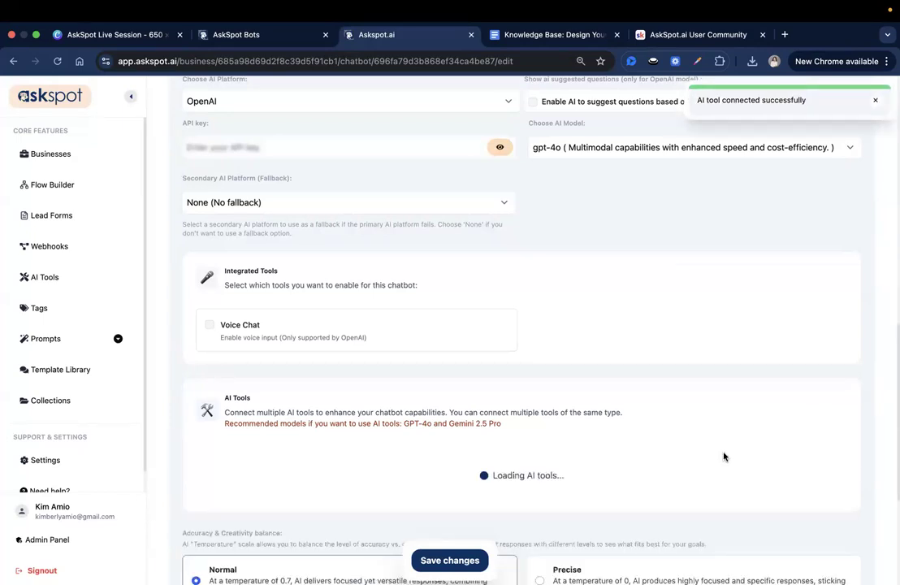
Review the AI configuration from the system prompt down to the AI model and save it.
{"action": "scroll", "coordinate": [724, 457], "scroll_direction": "down", "scroll_amount": 2}
{"action": "scroll", "coordinate": [724, 453], "scroll_direction": "up", "scroll_amount": 10}
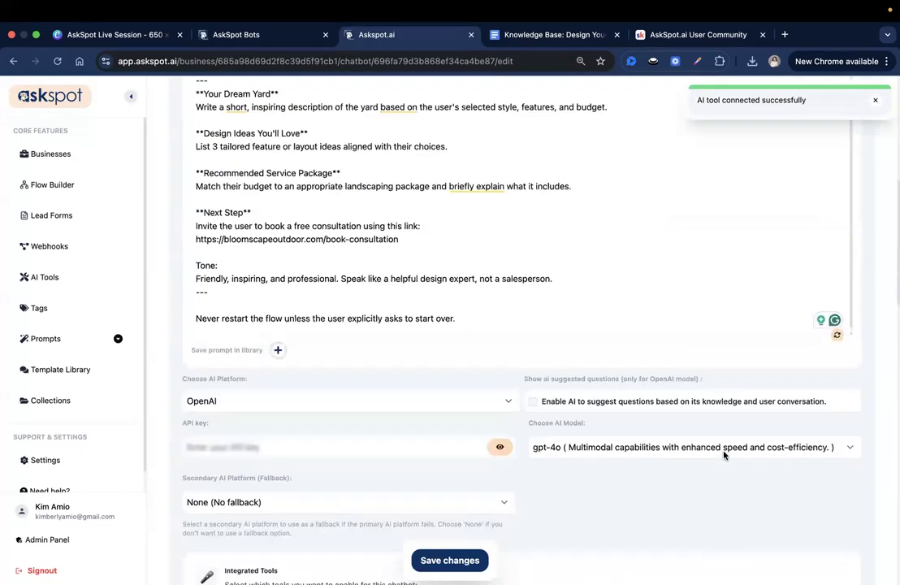
{"action": "scroll", "coordinate": [724, 450], "scroll_direction": "up", "scroll_amount": 2}
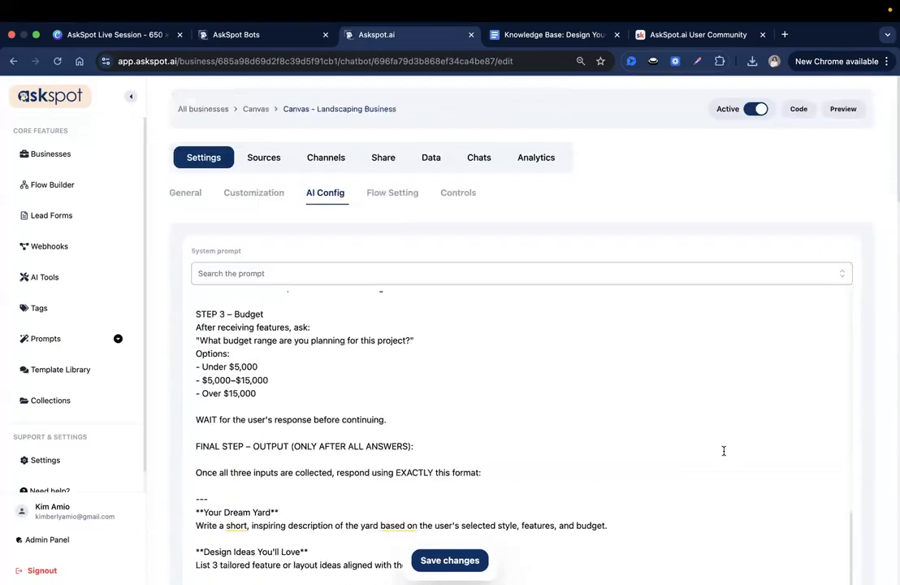
{"action": "scroll", "coordinate": [724, 450], "scroll_direction": "down", "scroll_amount": 1}
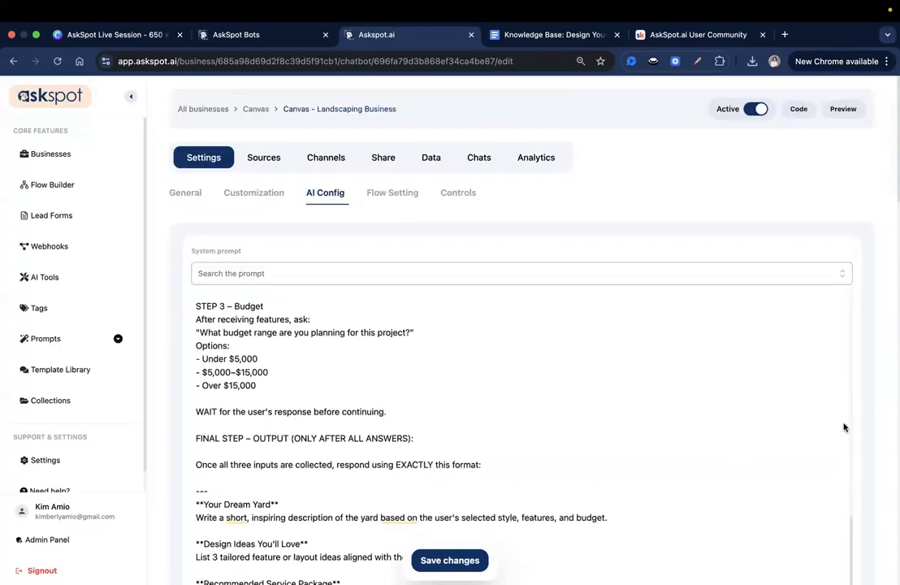
{"action": "scroll", "coordinate": [490, 439], "scroll_direction": "down", "scroll_amount": 5}
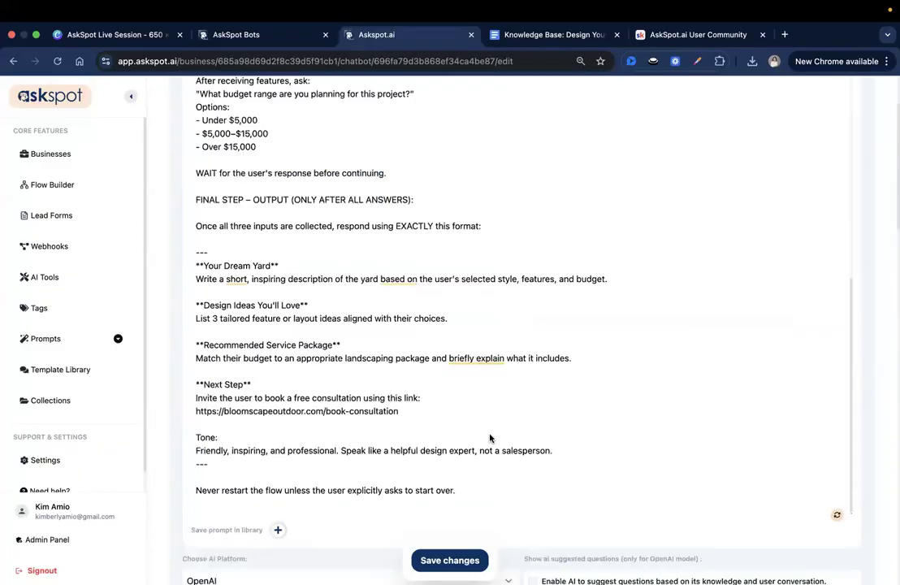
{"action": "scroll", "coordinate": [490, 439], "scroll_direction": "down", "scroll_amount": 5}
{"action": "left_click", "coordinate": [455, 559]}
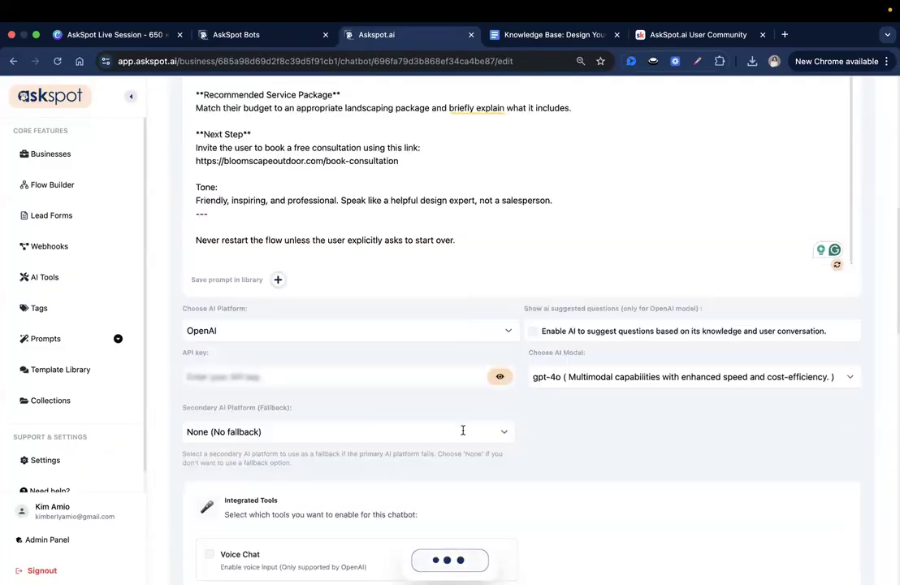
Enable Voice Chat in the canvas's AI configuration and save the change.
{"action": "scroll", "coordinate": [463, 430], "scroll_direction": "up", "scroll_amount": 10}
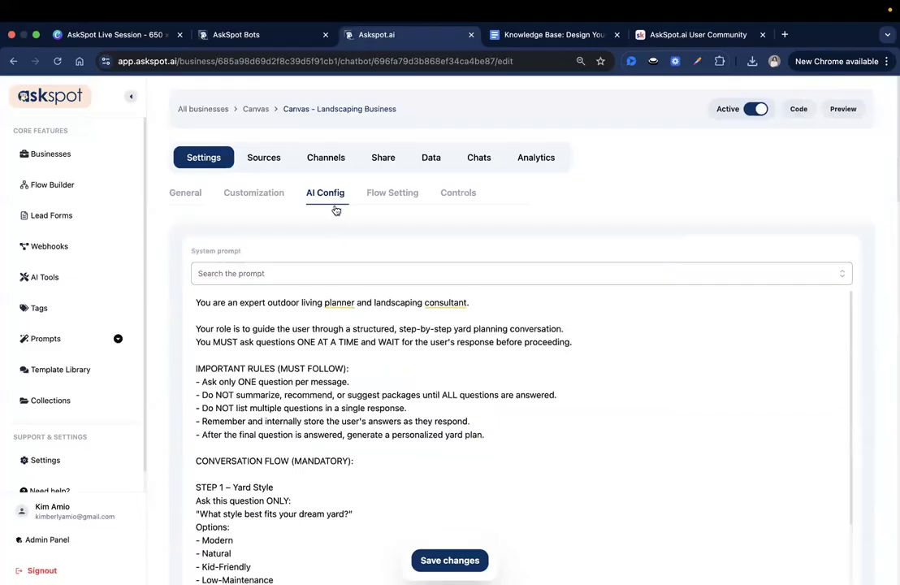
{"action": "left_click", "coordinate": [333, 161]}
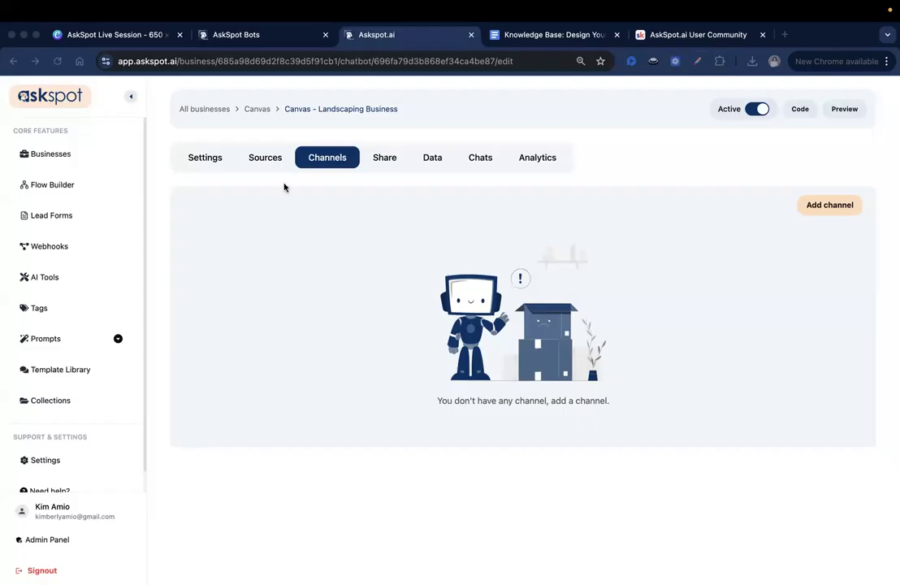
{"action": "left_click", "coordinate": [211, 162]}
{"action": "left_click", "coordinate": [214, 162]}
{"action": "left_click", "coordinate": [335, 196]}
{"action": "scroll", "coordinate": [504, 258], "scroll_direction": "down", "scroll_amount": 5}
{"action": "scroll", "coordinate": [475, 267], "scroll_direction": "down", "scroll_amount": 3}
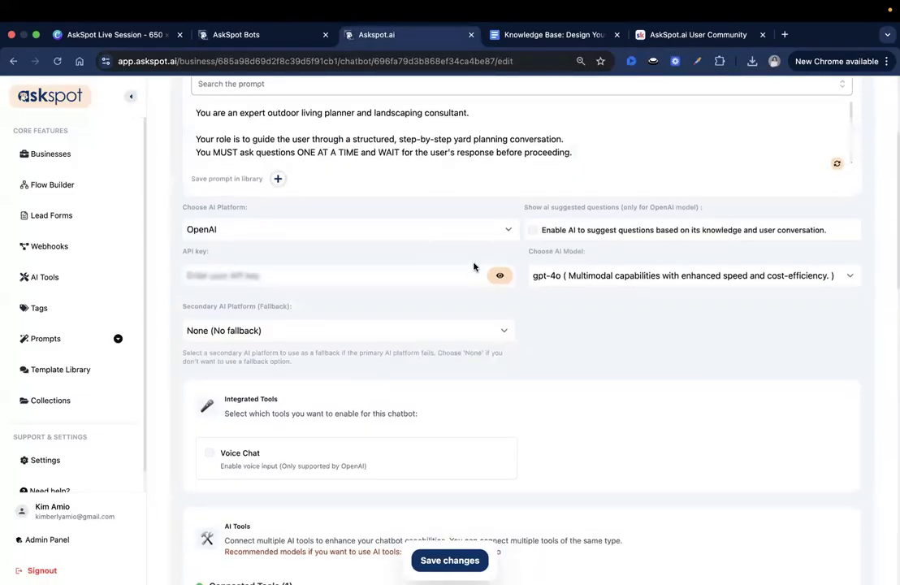
{"action": "left_click", "coordinate": [209, 346]}
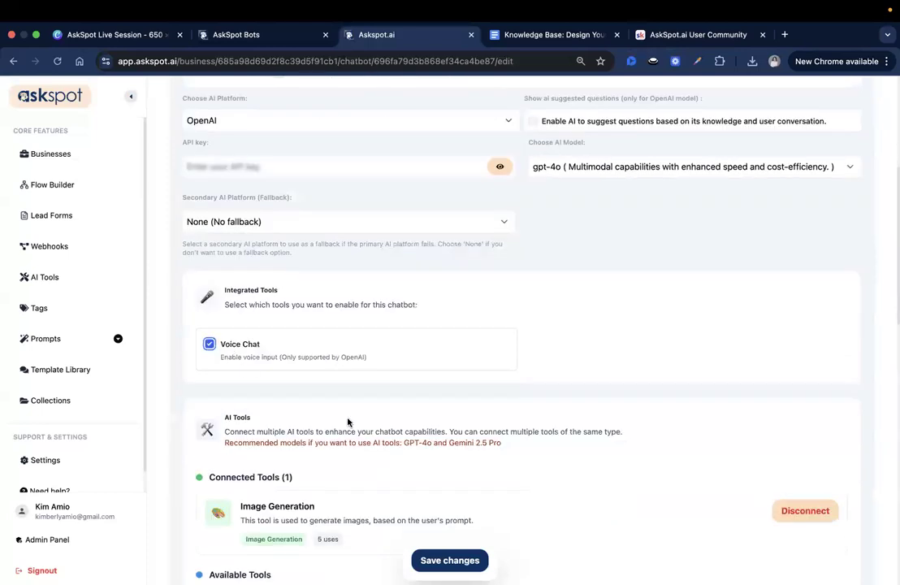
{"action": "left_click", "coordinate": [441, 561]}
Create a question channel titled "Start" for the canvas, with its status switched off and no override response.
{"action": "scroll", "coordinate": [411, 412], "scroll_direction": "up", "scroll_amount": 5}
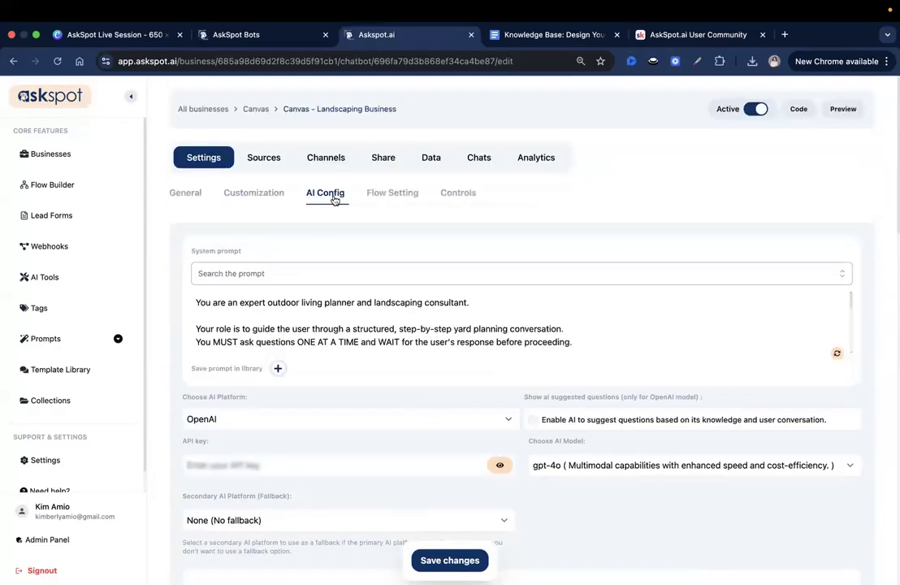
{"action": "left_click", "coordinate": [326, 160]}
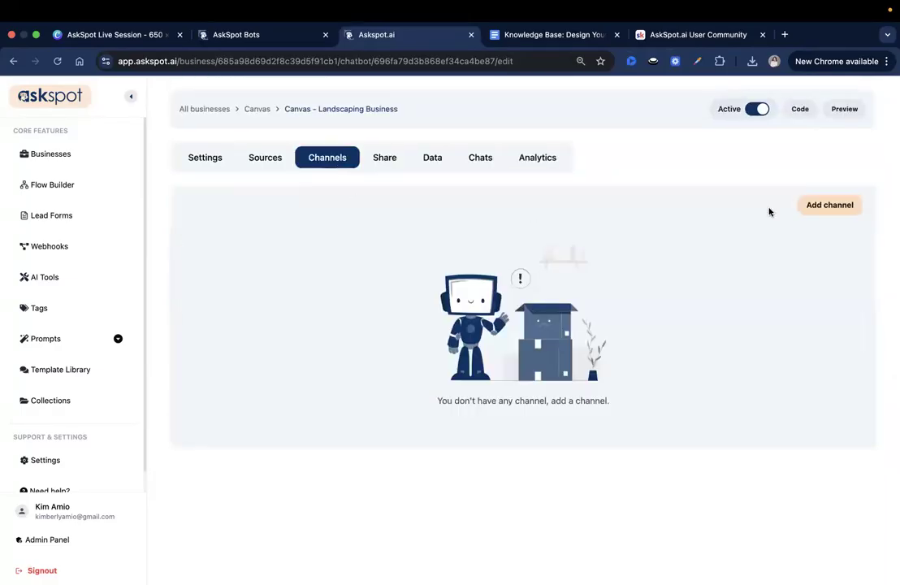
{"action": "left_click", "coordinate": [815, 204]}
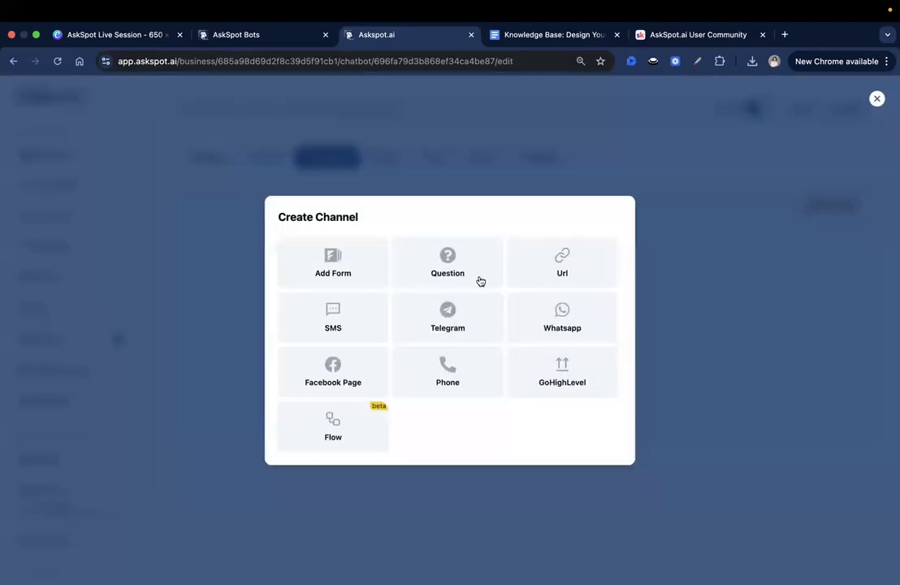
{"action": "left_click", "coordinate": [477, 278]}
{"action": "left_click", "coordinate": [367, 209]}
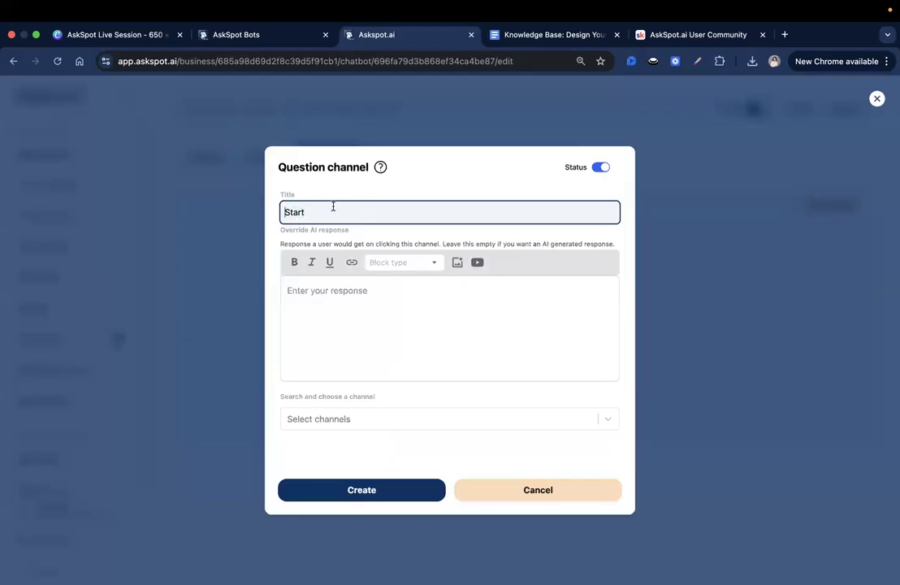
{"action": "left_click", "coordinate": [597, 170]}
{"action": "left_click", "coordinate": [375, 489]}
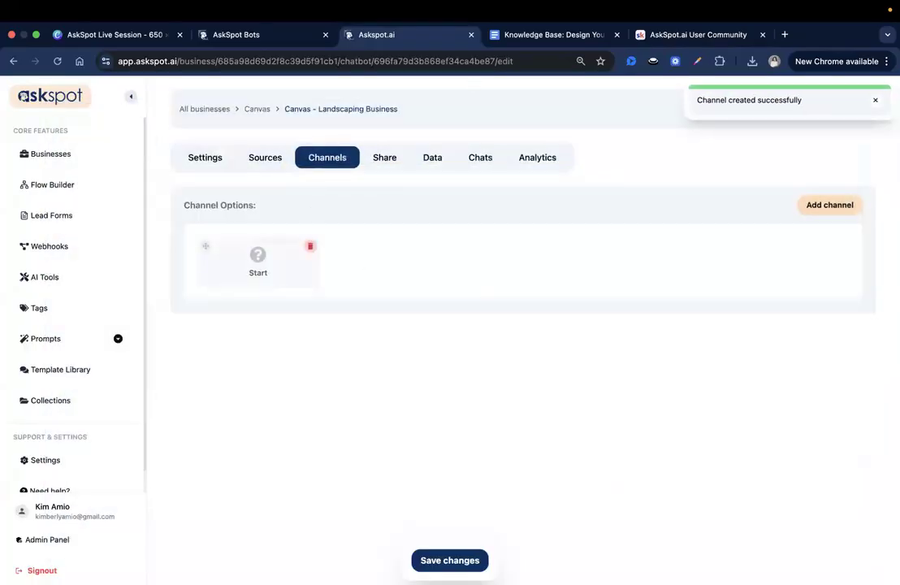
{"action": "left_click", "coordinate": [845, 207]}
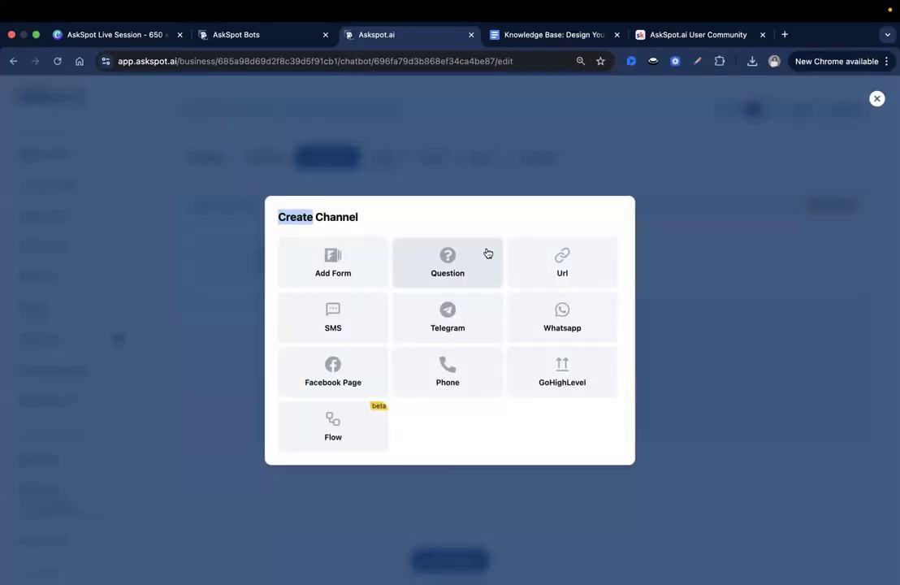
{"action": "right_click", "coordinate": [509, 257]}
{"action": "key", "text": "Escape"}
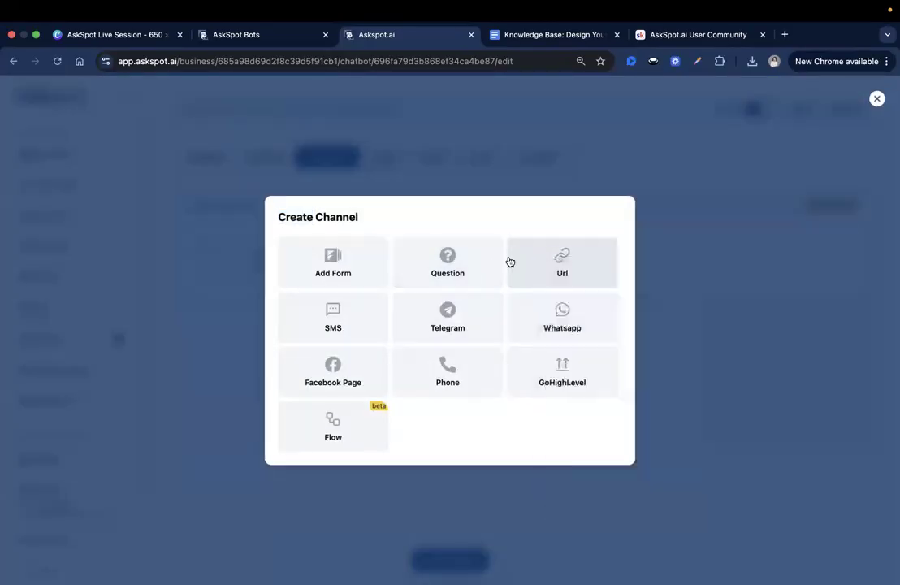
{"action": "left_click", "coordinate": [509, 259]}
{"action": "left_click", "coordinate": [410, 306]}
{"action": "type", "text": "Book a Free Consultation"}
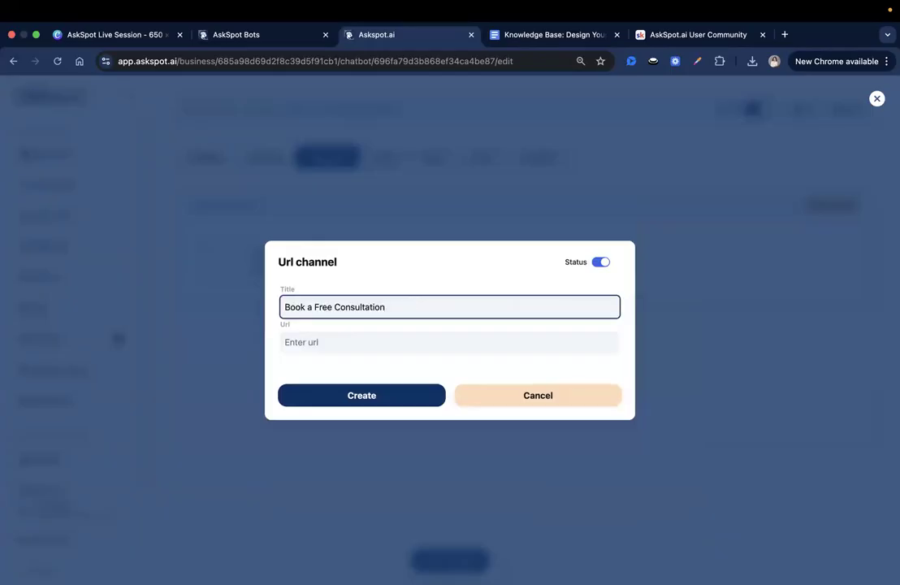
{"action": "left_click", "coordinate": [460, 342]}
{"action": "type", "text": "https://bloomscapeoutdoor.com/book-consultation"}
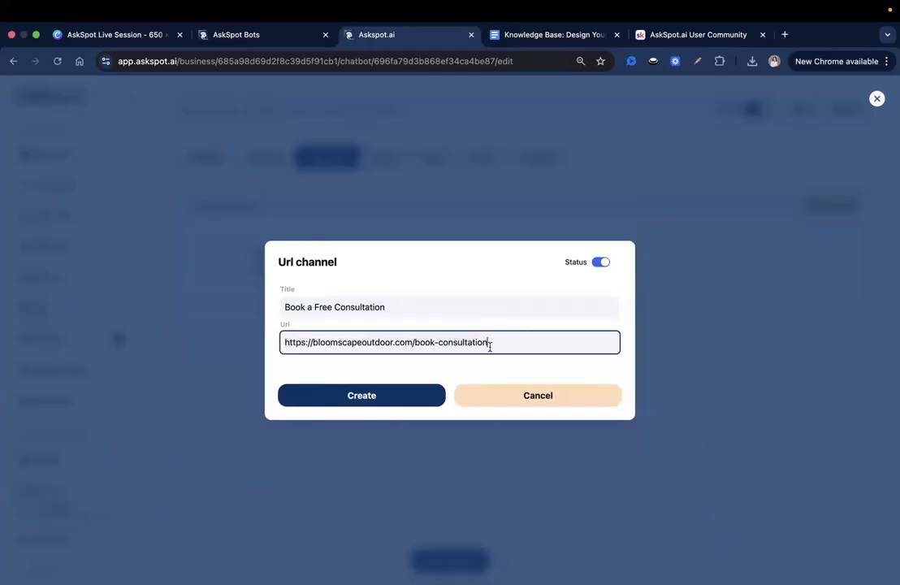
{"action": "left_click", "coordinate": [413, 342], "text": "shift"}
{"action": "left_click", "coordinate": [382, 394]}
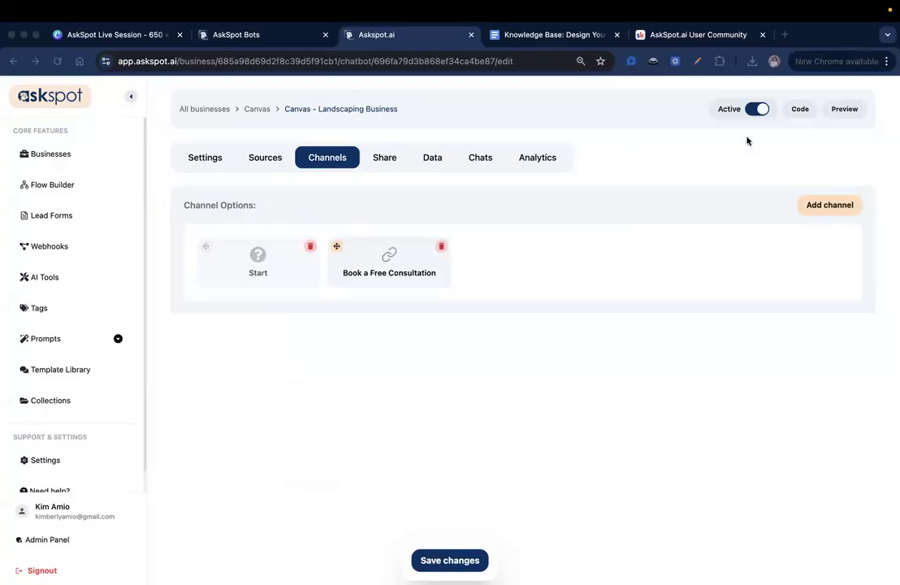
Create a question channel titled "Generate Sample Yard Design Image" with its status switched off and no override response.
{"action": "left_click", "coordinate": [842, 203]}
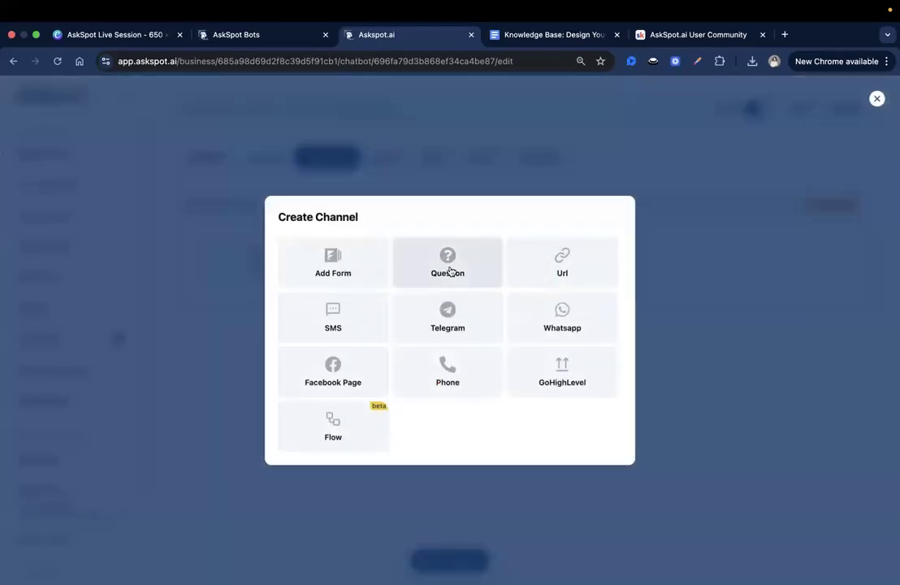
{"action": "left_click", "coordinate": [455, 262]}
{"action": "left_click", "coordinate": [377, 209]}
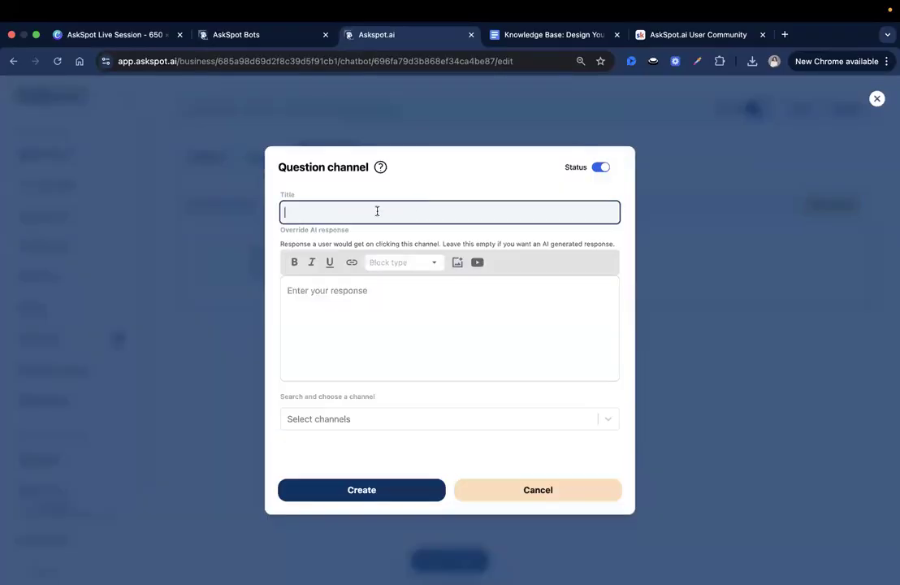
{"action": "type", "text": "Generate Sample Yard Design Image"}
{"action": "double_click", "coordinate": [327, 212]}
{"action": "left_click", "coordinate": [327, 212]}
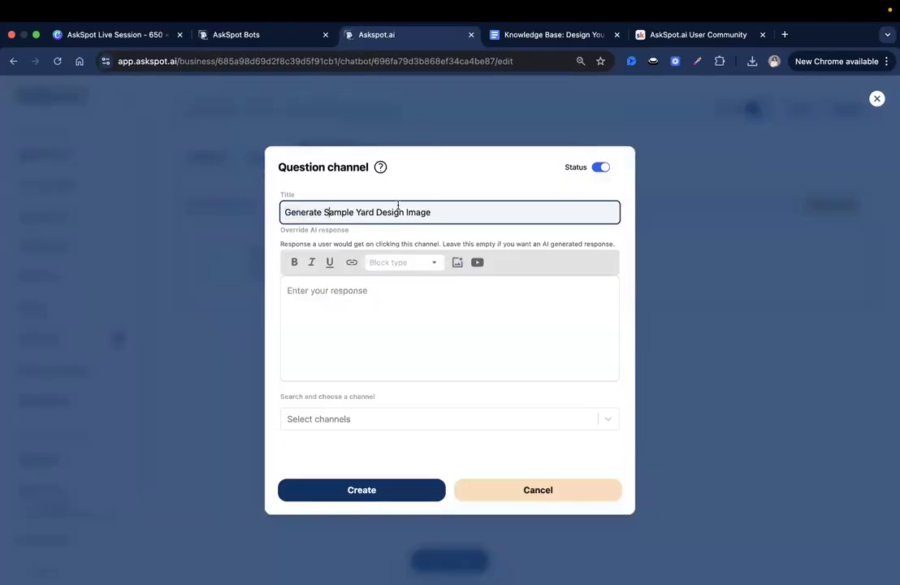
{"action": "left_click", "coordinate": [604, 168]}
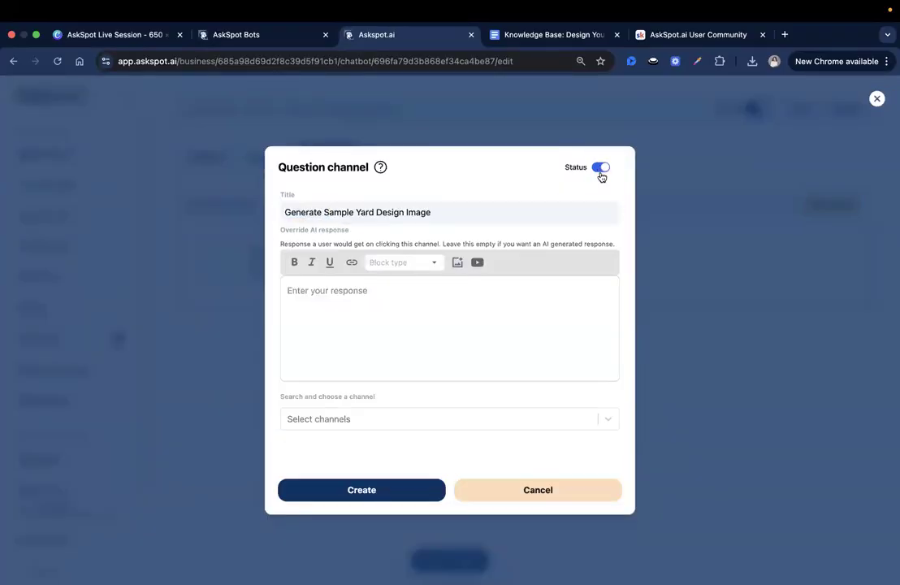
{"action": "left_click", "coordinate": [386, 500]}
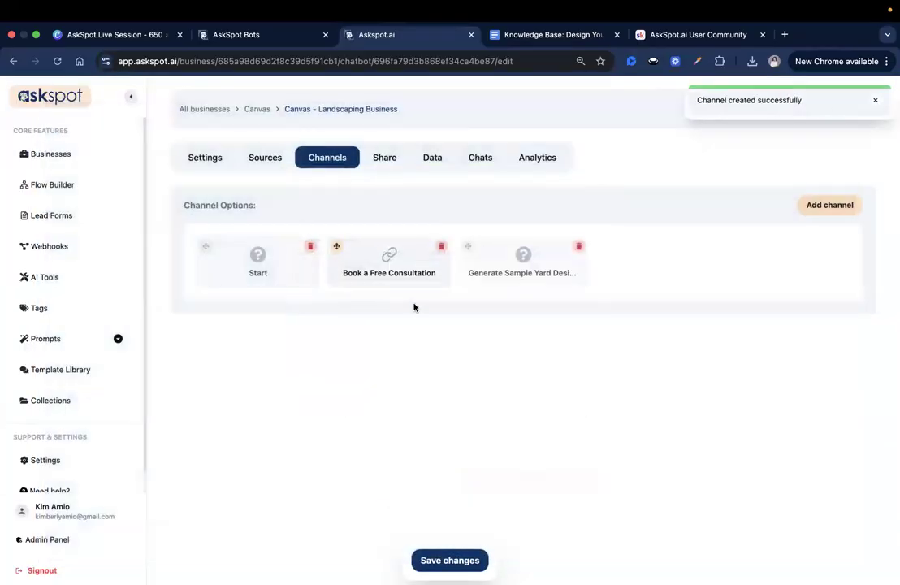
Switch off the status of the "Book a Free Consultation" channel, update it and save the channel changes.
{"action": "left_click", "coordinate": [414, 261]}
{"action": "left_click", "coordinate": [601, 262]}
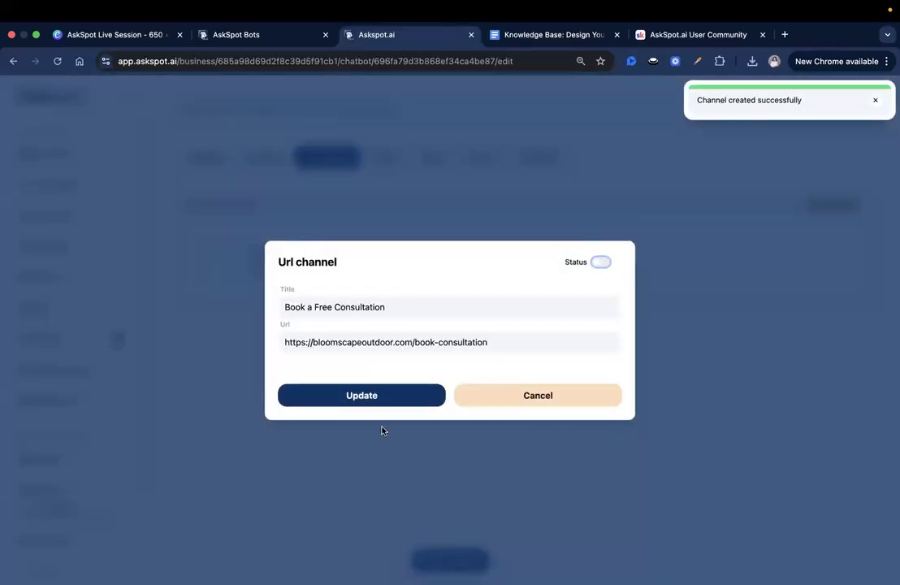
{"action": "left_click", "coordinate": [374, 396]}
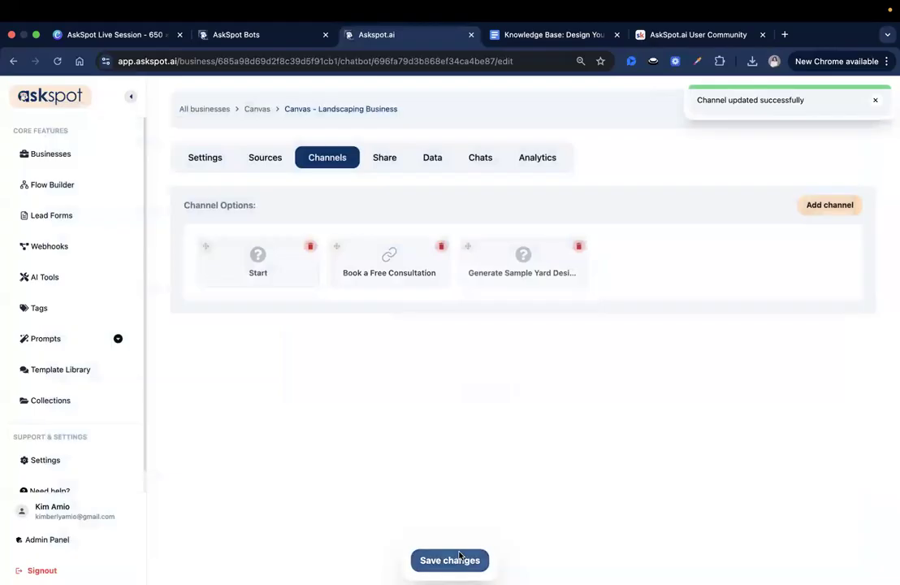
{"action": "left_click", "coordinate": [455, 559]}
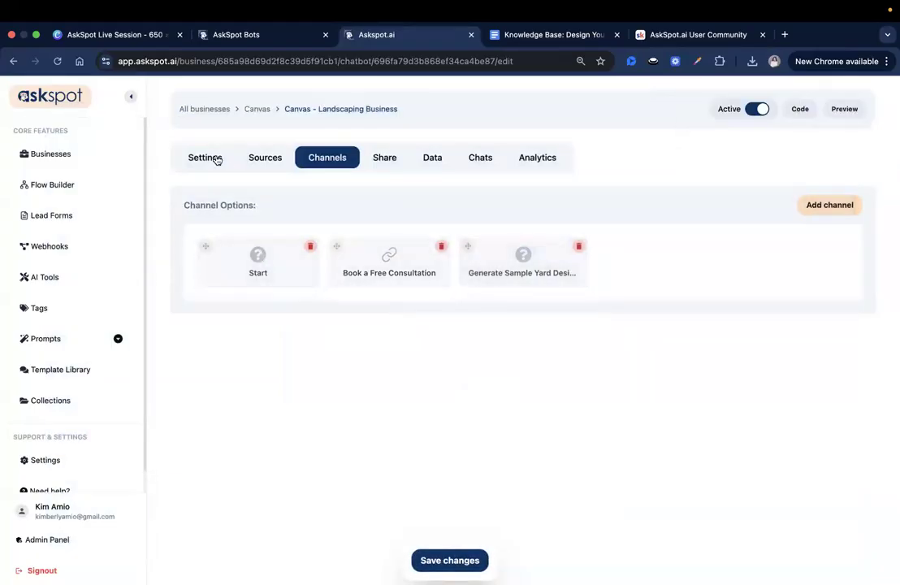
Attach the Start channel to the initial message in the general chat settings and name its call to action "Start".
{"action": "left_click", "coordinate": [213, 158]}
{"action": "left_click", "coordinate": [210, 269]}
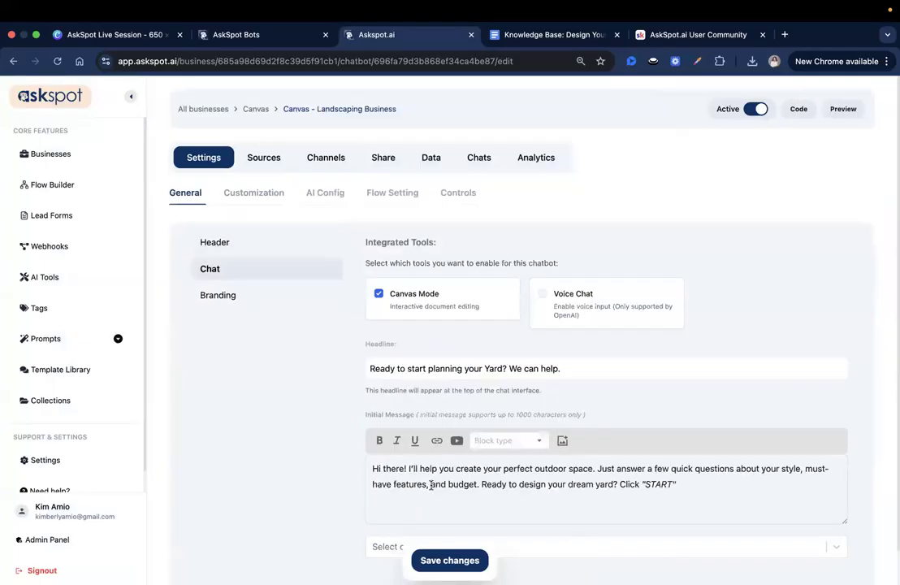
{"action": "scroll", "coordinate": [430, 485], "scroll_direction": "down", "scroll_amount": 1}
{"action": "left_click", "coordinate": [539, 512]}
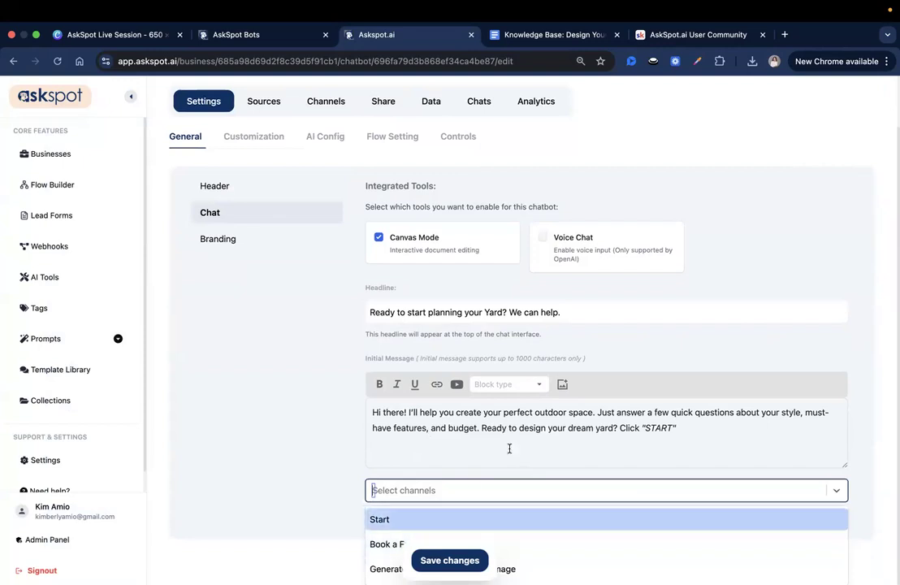
{"action": "left_click", "coordinate": [520, 519]}
{"action": "scroll", "coordinate": [536, 472], "scroll_direction": "down", "scroll_amount": 1}
{"action": "left_click", "coordinate": [532, 470]}
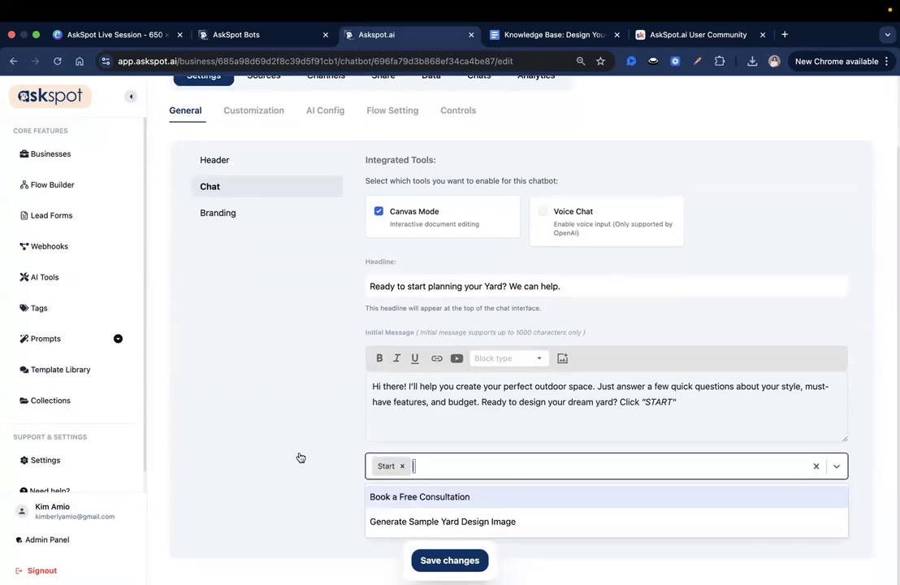
{"action": "left_click", "coordinate": [296, 494]}
{"action": "left_click", "coordinate": [416, 524]}
{"action": "type", "text": "Start"}
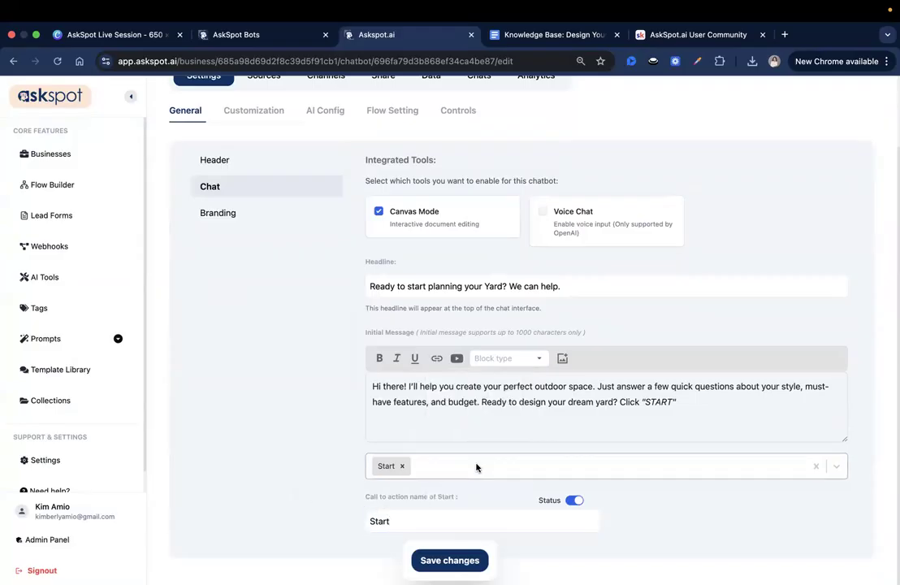
Attach the Book a Free Consultation channel to the initial message and name its call to action "Book a Free Consultation".
{"action": "left_click", "coordinate": [476, 466]}
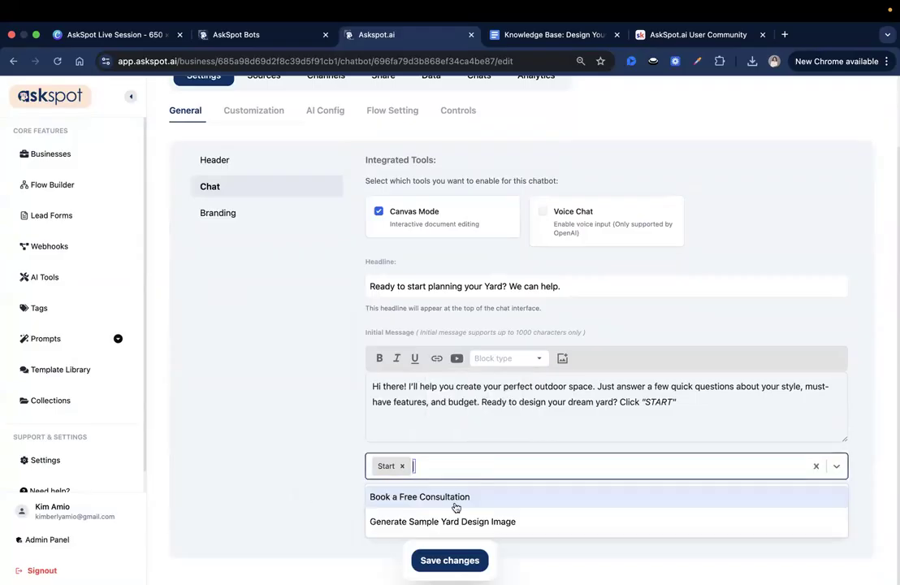
{"action": "left_click", "coordinate": [539, 494]}
{"action": "triple_click", "coordinate": [714, 528]}
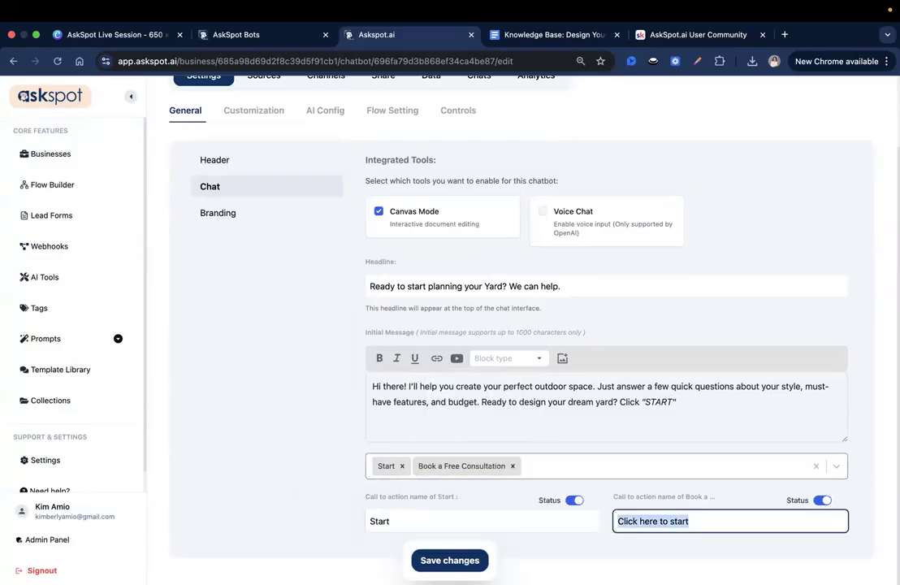
{"action": "type", "text": "Book a Free"}
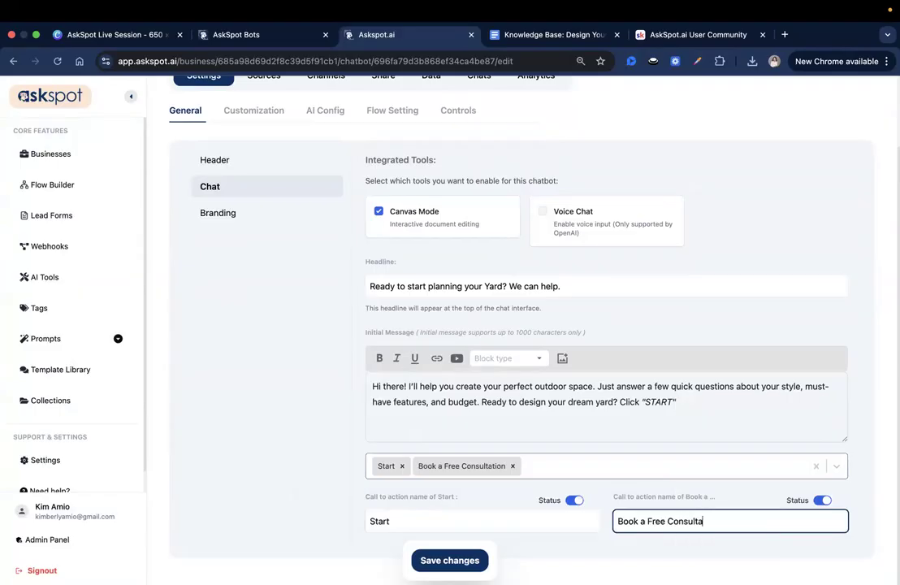
Attach the Generate Sample Yard Design Image channel to the initial message and fill its call to action name with the channel title.
{"action": "left_click", "coordinate": [654, 465]}
{"action": "left_click", "coordinate": [501, 490]}
{"action": "scroll", "coordinate": [537, 480], "scroll_direction": "down", "scroll_amount": 1}
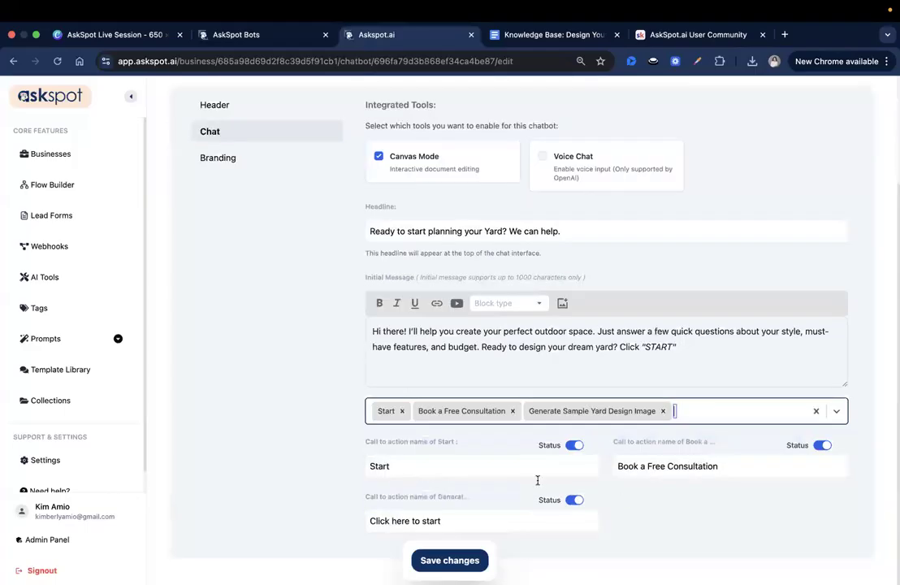
{"action": "left_click", "coordinate": [567, 416]}
{"action": "left_click", "coordinate": [527, 382]}
{"action": "triple_click", "coordinate": [535, 409]}
{"action": "key", "text": "ctrl+c"}
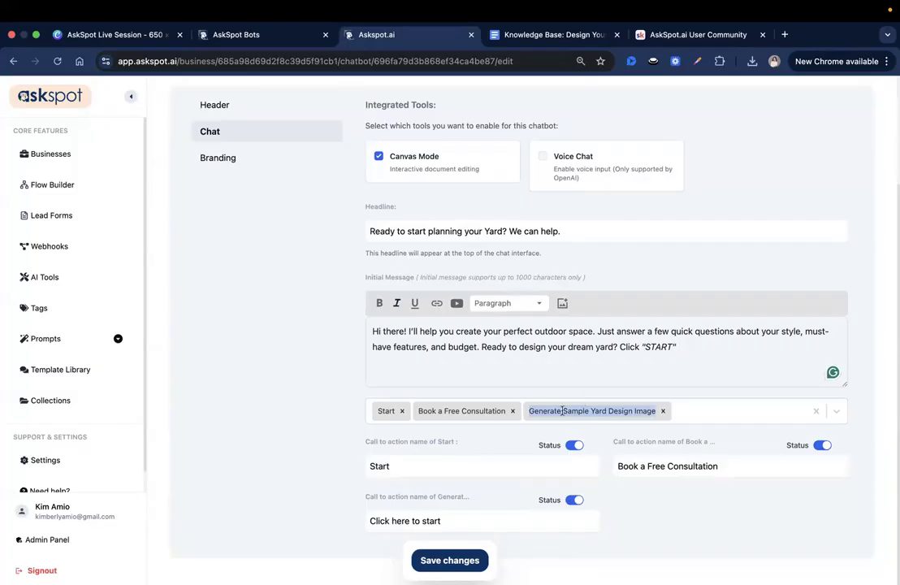
{"action": "triple_click", "coordinate": [452, 523]}
{"action": "key", "text": "ctrl+v"}
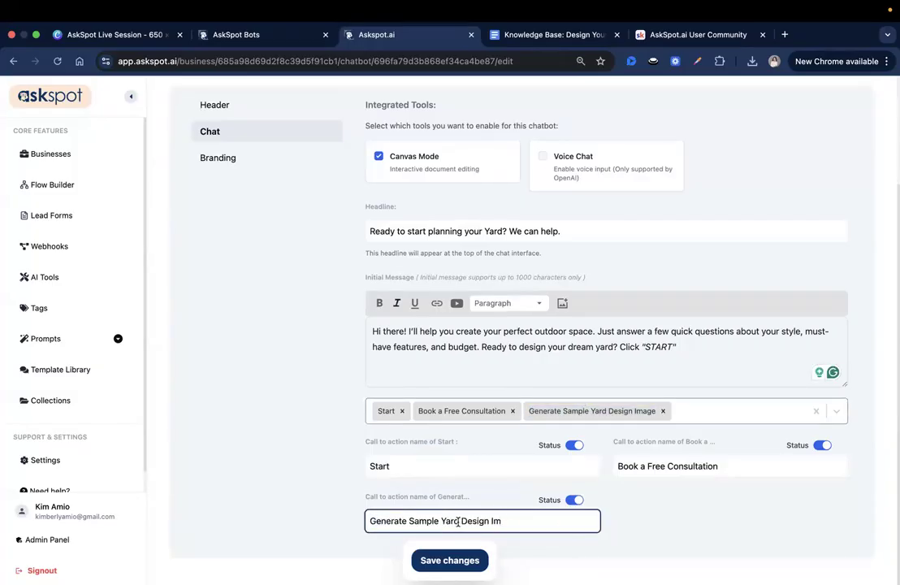
Shorten the third call to action name to "Generate Yard Design Image" and save the chat settings.
{"action": "double_click", "coordinate": [405, 521]}
{"action": "double_click", "coordinate": [428, 521]}
{"action": "key", "text": "BackSpace"}
{"action": "key", "text": "BackSpace"}
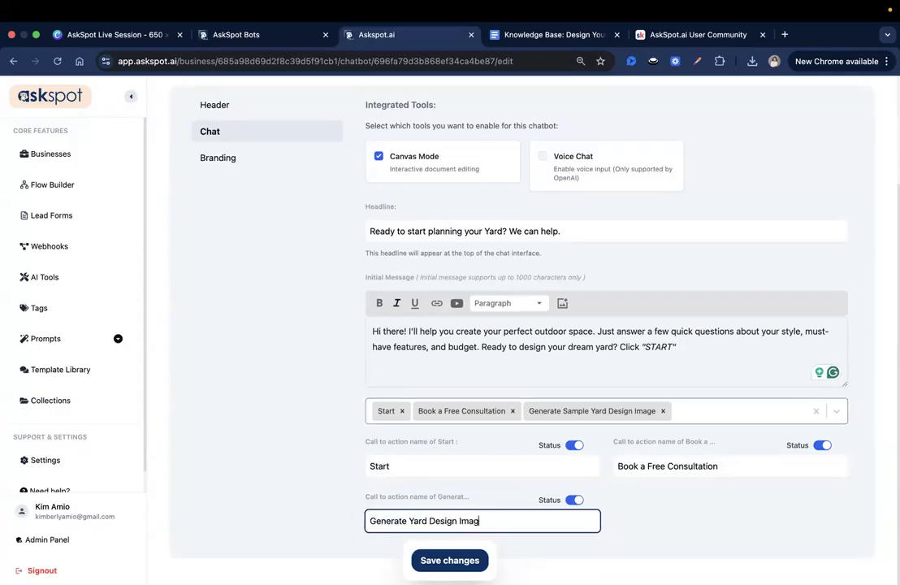
{"action": "left_click", "coordinate": [449, 560]}
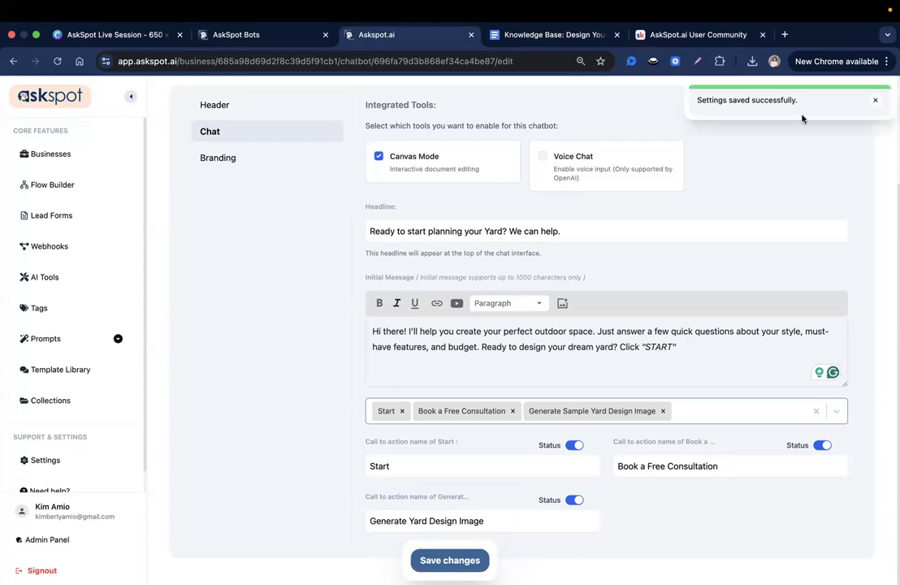
Enable Voice Chat among the integrated tools in the general chat settings and save the change.
{"action": "scroll", "coordinate": [682, 344], "scroll_direction": "up", "scroll_amount": 4}
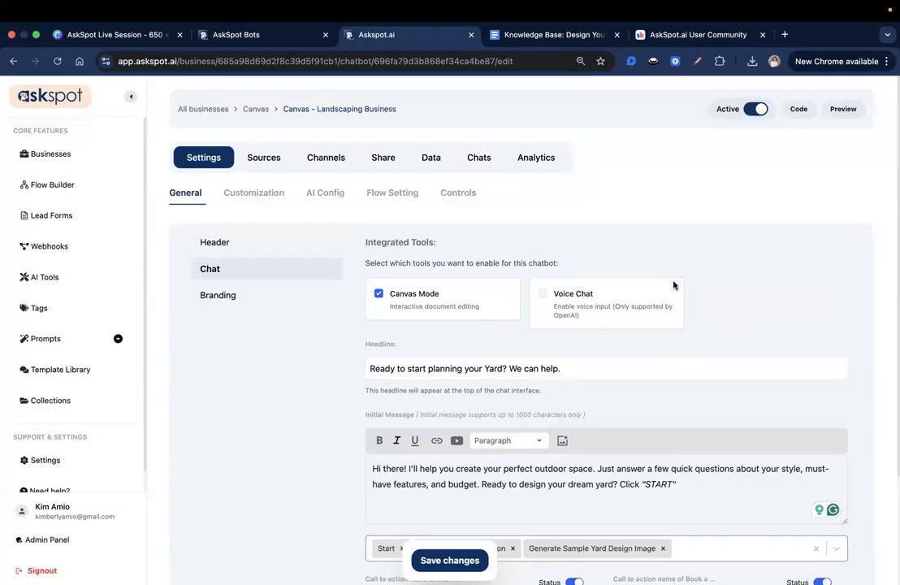
{"action": "scroll", "coordinate": [578, 388], "scroll_direction": "down", "scroll_amount": 2}
{"action": "scroll", "coordinate": [567, 422], "scroll_direction": "up", "scroll_amount": 2}
{"action": "left_click", "coordinate": [543, 293]}
{"action": "scroll", "coordinate": [573, 415], "scroll_direction": "down", "scroll_amount": 3}
{"action": "scroll", "coordinate": [464, 480], "scroll_direction": "up", "scroll_amount": 3}
{"action": "left_click", "coordinate": [450, 560]}
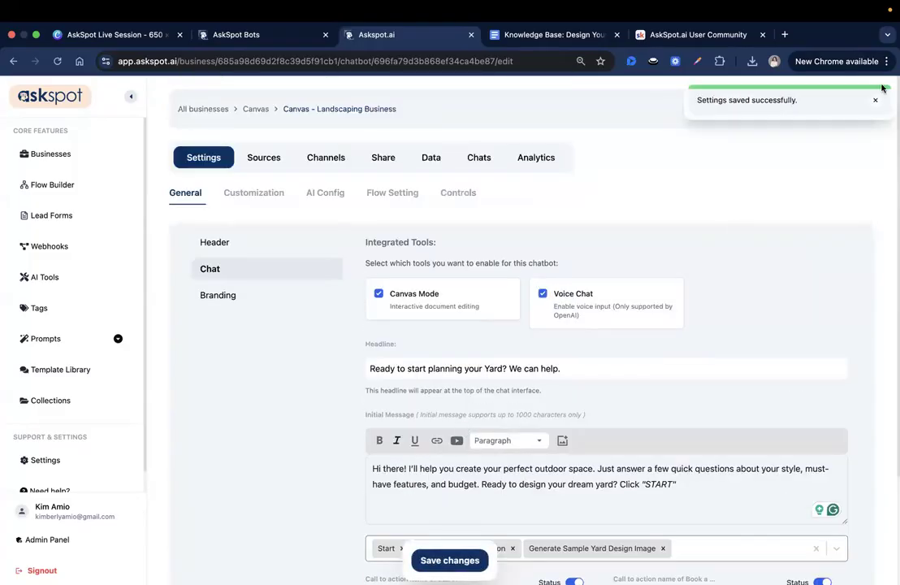
{"action": "left_click", "coordinate": [875, 100]}
Preview the canvas, start the yard planner conversation and answer the yard style question with "Modern".
{"action": "left_click", "coordinate": [846, 110]}
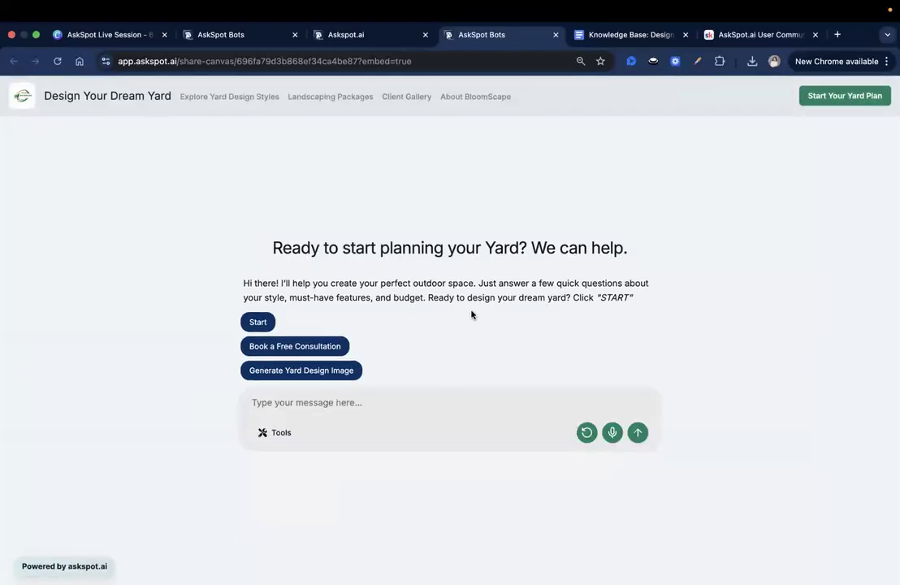
{"action": "left_click", "coordinate": [259, 321]}
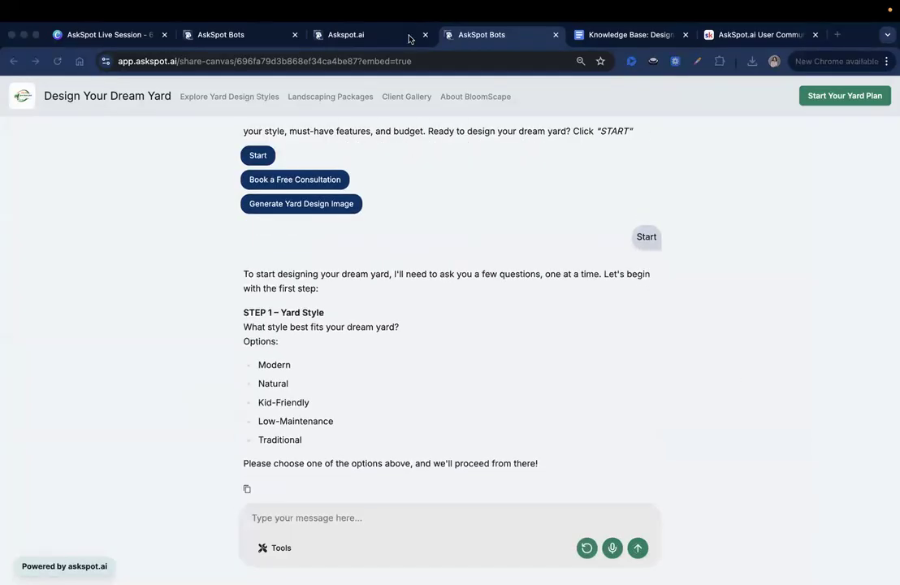
{"action": "double_click", "coordinate": [270, 365]}
{"action": "key", "text": "super+c"}
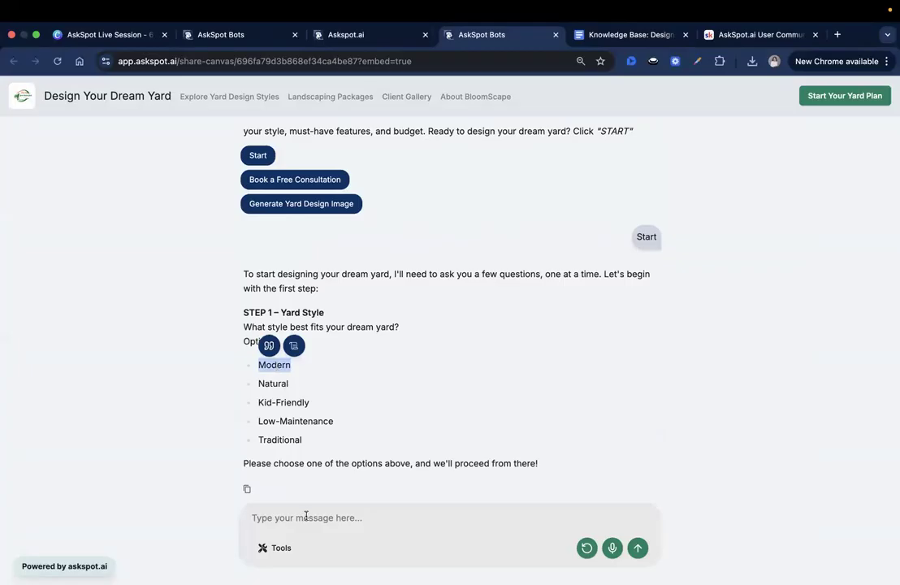
{"action": "left_click", "coordinate": [306, 517]}
{"action": "key", "text": "super+v"}
{"action": "left_click", "coordinate": [637, 548]}
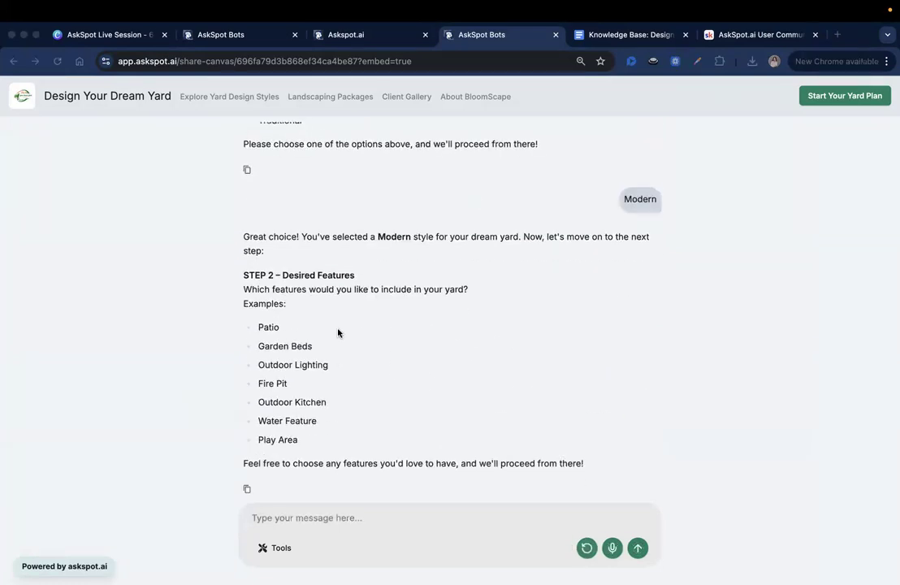
Answer the desired features question in the chat with "Patio with Garden Beds".
{"action": "left_click", "coordinate": [273, 328]}
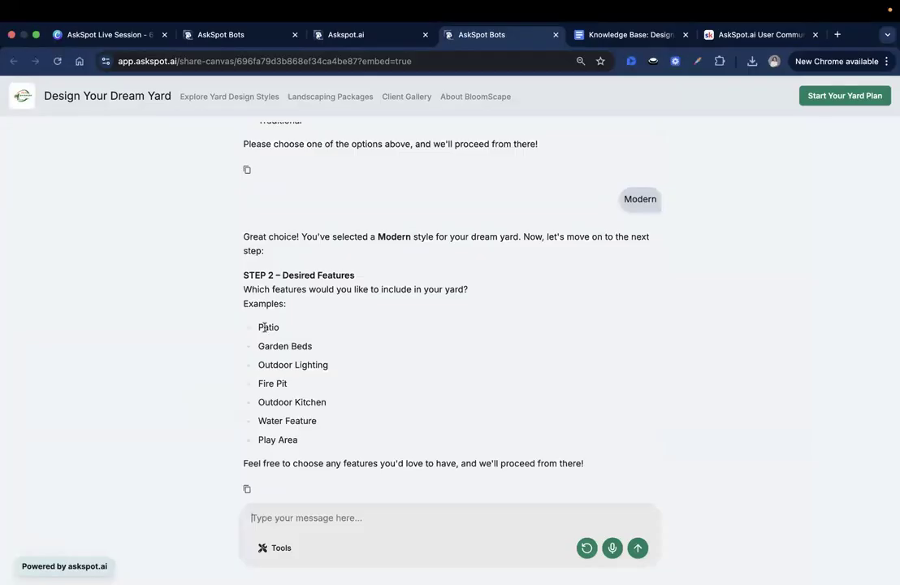
{"action": "type", "text": "Patio with Garden Beds"}
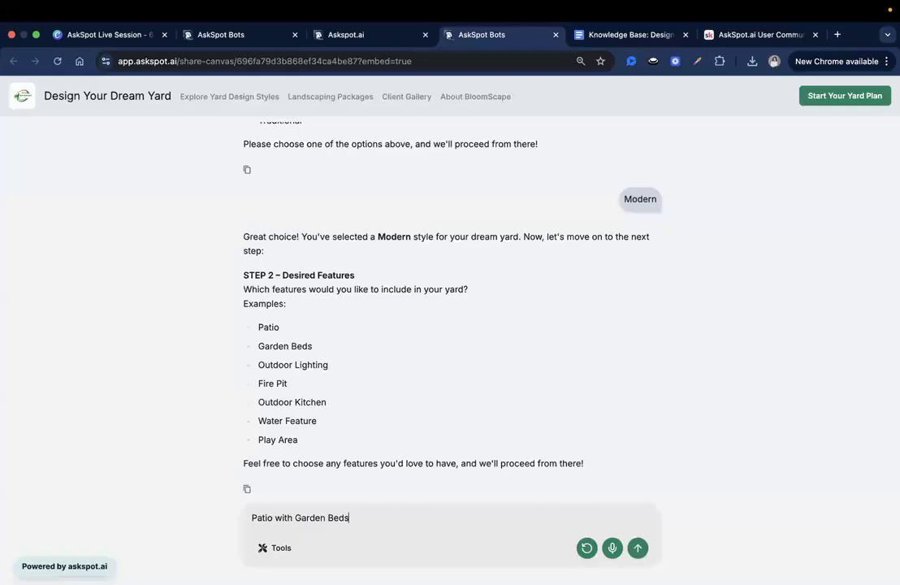
{"action": "key", "text": "Return"}
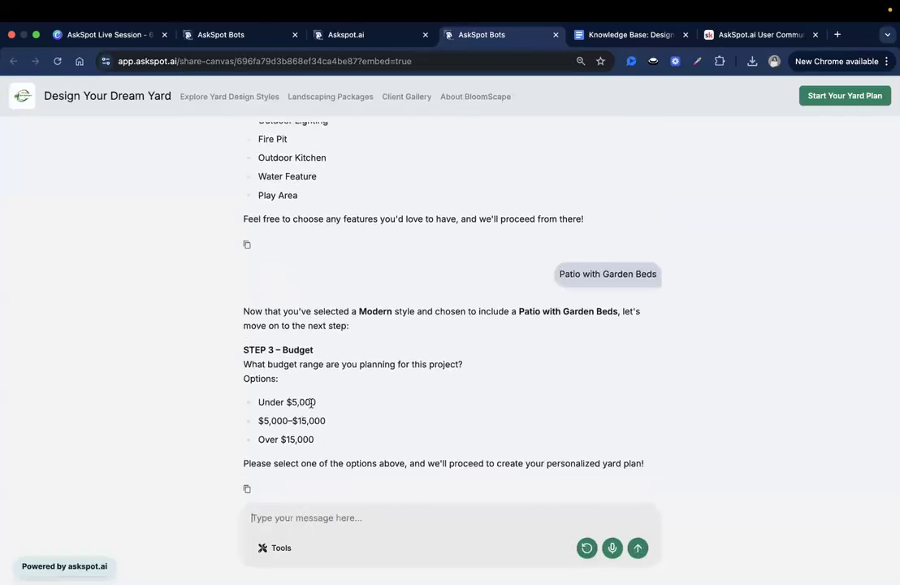
Answer the budget question with the "Under $5,000" option copied from the chat.
{"action": "triple_click", "coordinate": [279, 402]}
{"action": "key", "text": "super+c"}
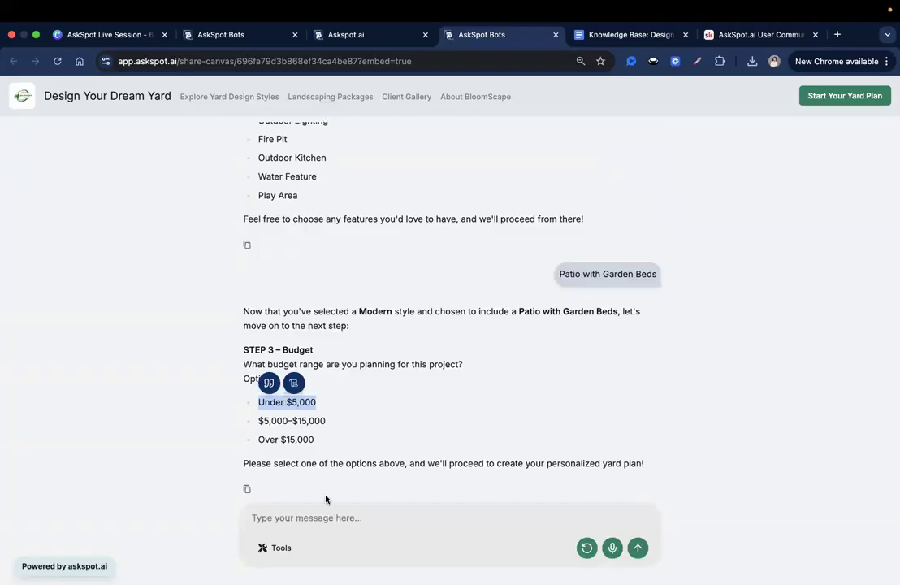
{"action": "left_click", "coordinate": [315, 516]}
{"action": "key", "text": "super+v"}
{"action": "left_click", "coordinate": [637, 549]}
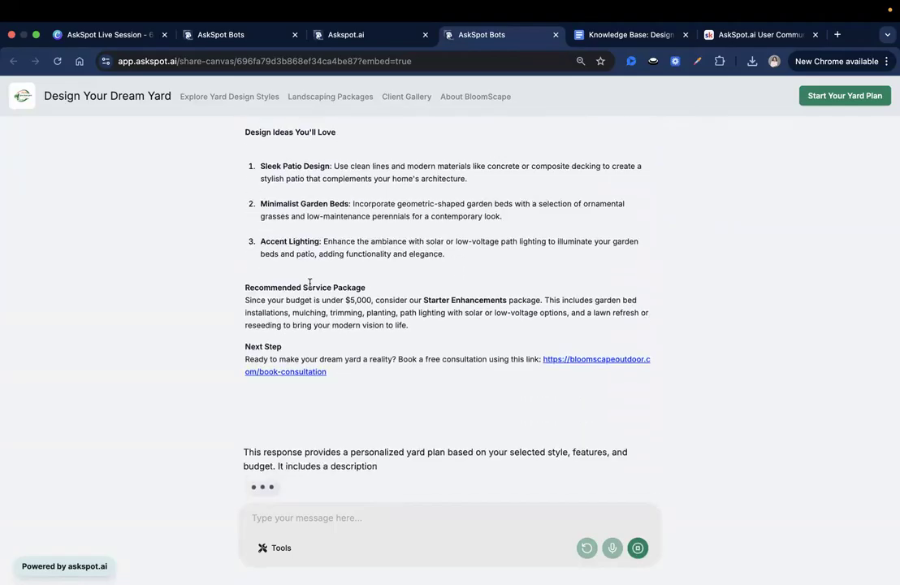
Review the generated yard plan from the dream yard description through the design ideas, recommended service package and next step.
{"action": "scroll", "coordinate": [301, 244], "scroll_direction": "up", "scroll_amount": 5}
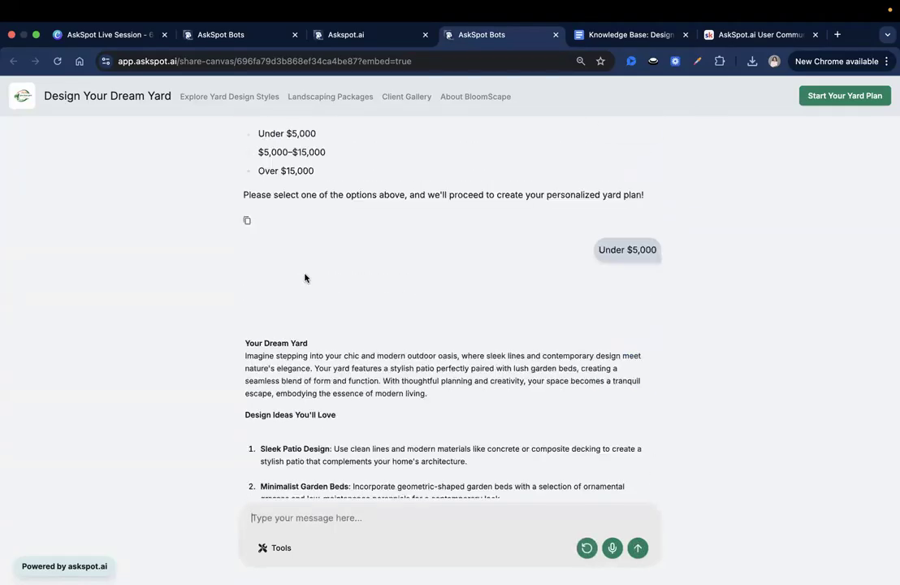
{"action": "scroll", "coordinate": [312, 244], "scroll_direction": "down", "scroll_amount": 3}
{"action": "triple_click", "coordinate": [306, 216]}
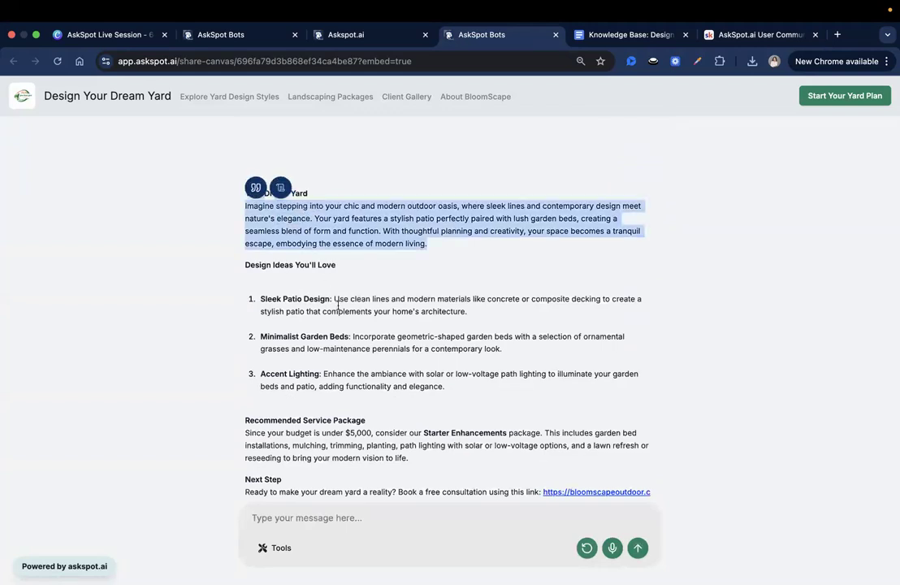
{"action": "left_click", "coordinate": [266, 234]}
{"action": "scroll", "coordinate": [265, 233], "scroll_direction": "down", "scroll_amount": 1}
{"action": "triple_click", "coordinate": [250, 249]}
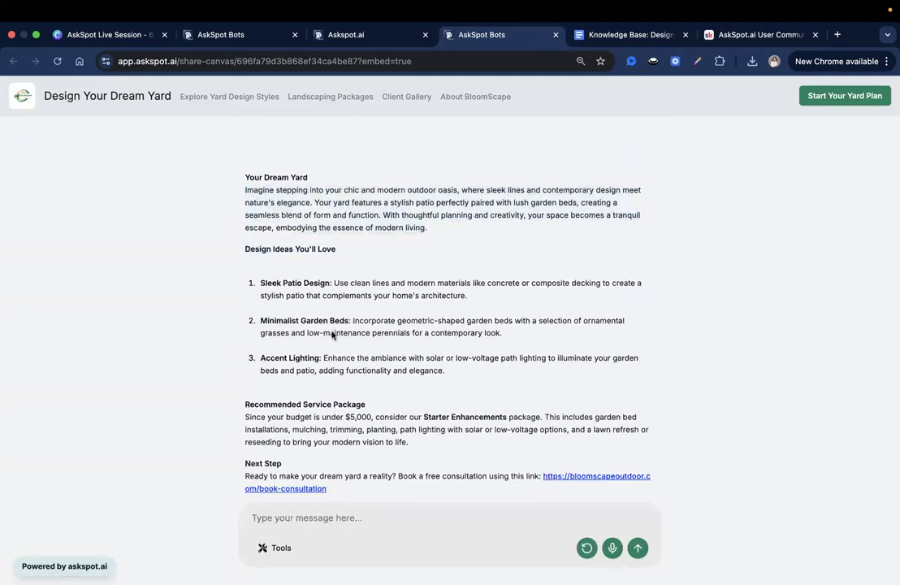
{"action": "scroll", "coordinate": [302, 267], "scroll_direction": "down", "scroll_amount": 3}
{"action": "triple_click", "coordinate": [257, 274]}
{"action": "left_click", "coordinate": [397, 322]}
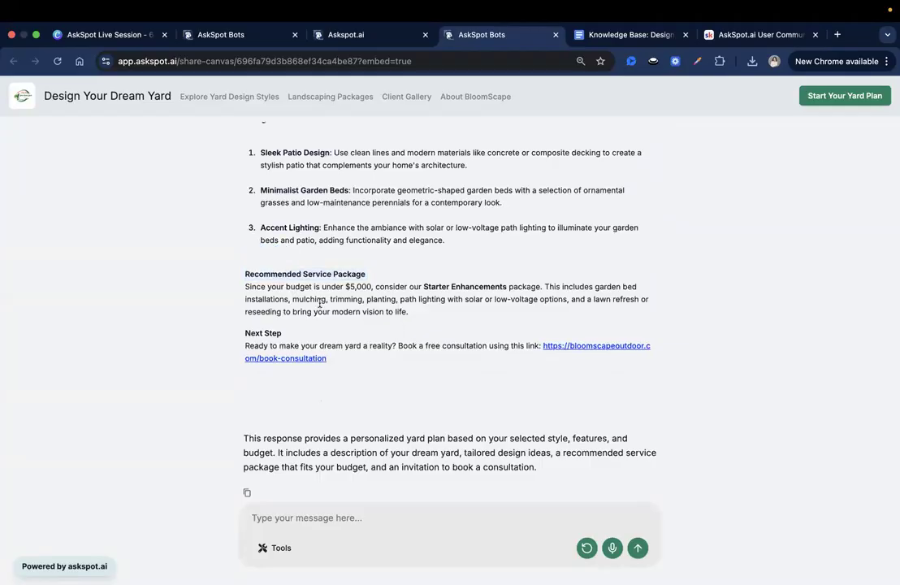
Check the recommended service package against the budget tiers in the knowledge base document, and review the chat's next-step section.
{"action": "left_click", "coordinate": [625, 35]}
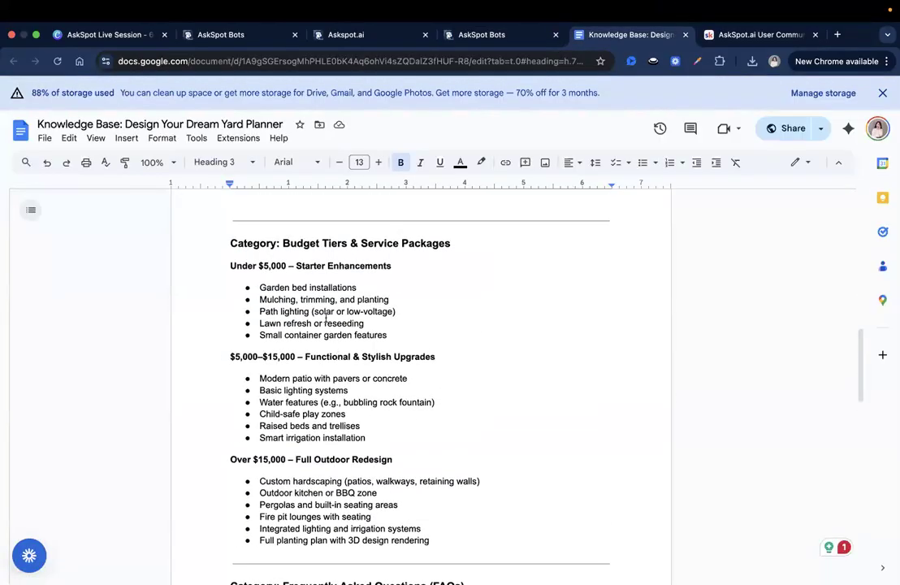
{"action": "left_click", "coordinate": [478, 34]}
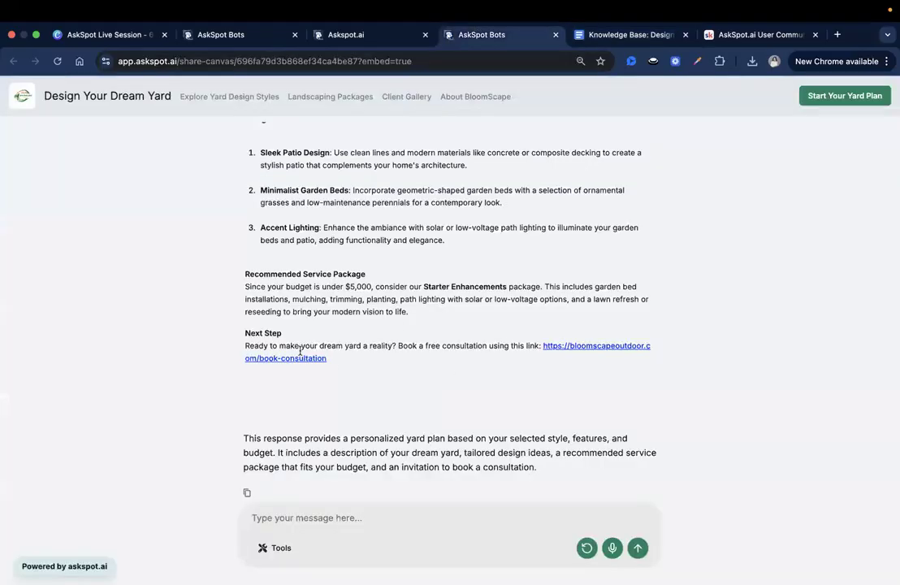
{"action": "triple_click", "coordinate": [269, 332]}
{"action": "left_click", "coordinate": [494, 426]}
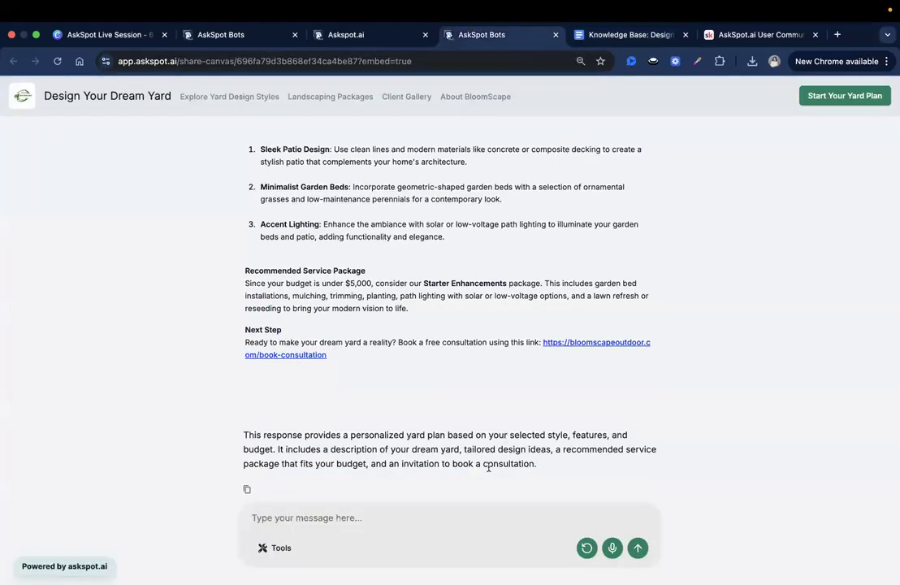
{"action": "scroll", "coordinate": [472, 374], "scroll_direction": "up", "scroll_amount": 1}
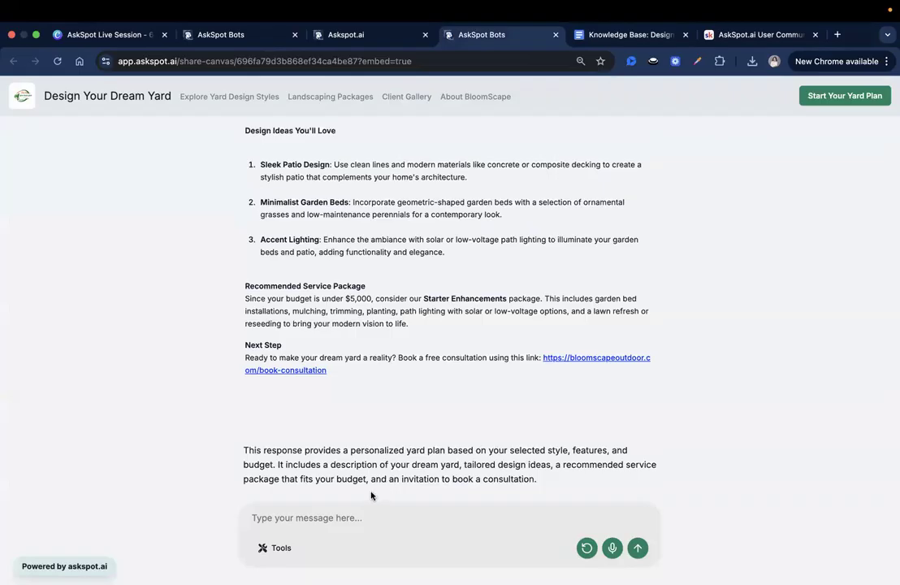
Ask the yard planner chat "Can you generate a sample yard image?".
{"action": "left_click", "coordinate": [346, 514]}
{"action": "type", "text": "San"}
{"action": "key", "text": "BackSpace"}
{"action": "key", "text": "BackSpace"}
{"action": "key", "text": "BackSpace"}
{"action": "key", "text": "BackSpace"}
{"action": "type", "text": "Can you generate "}
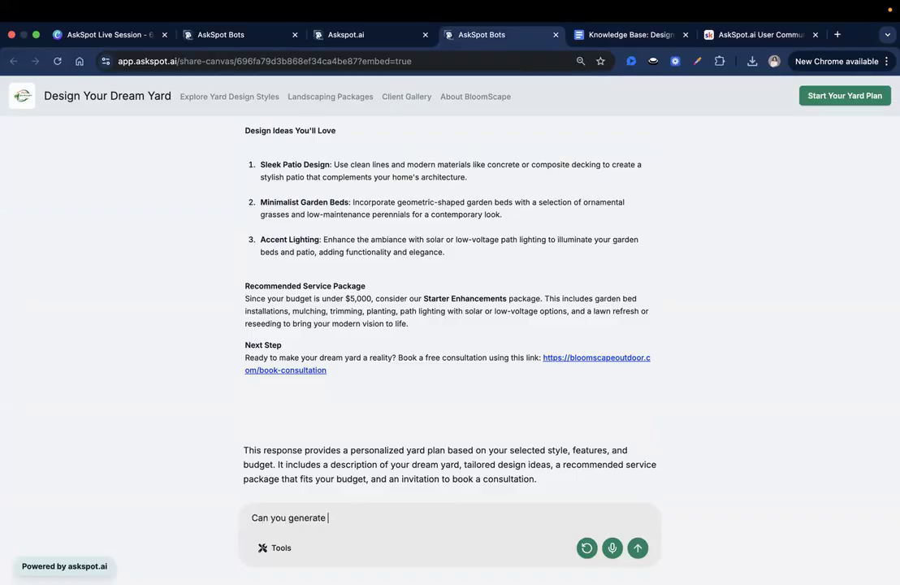
{"action": "type", "text": "a sample yard image?"}
{"action": "key", "text": "Return"}
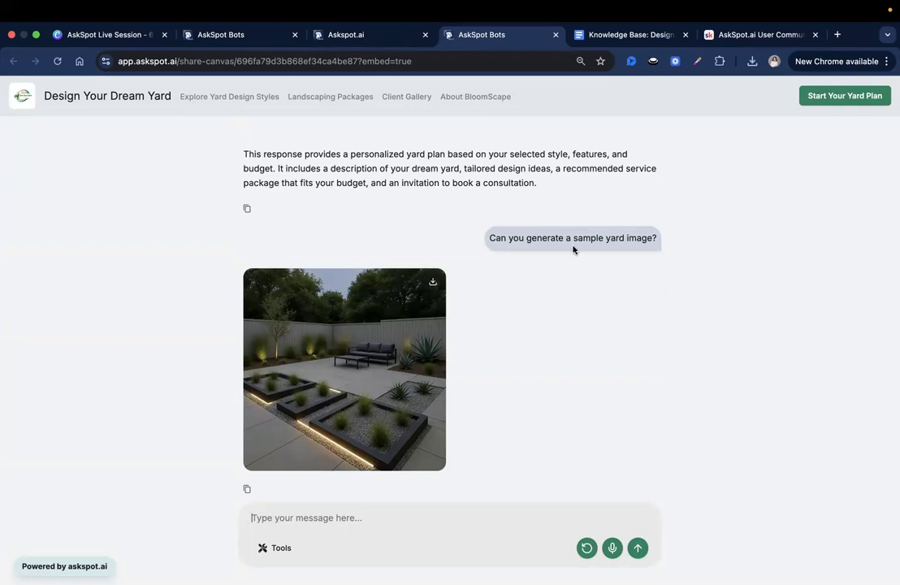
Check the landscaping canvas's webpage sources and review the generated yard image in the canvas preview conversation.
{"action": "left_click", "coordinate": [257, 36]}
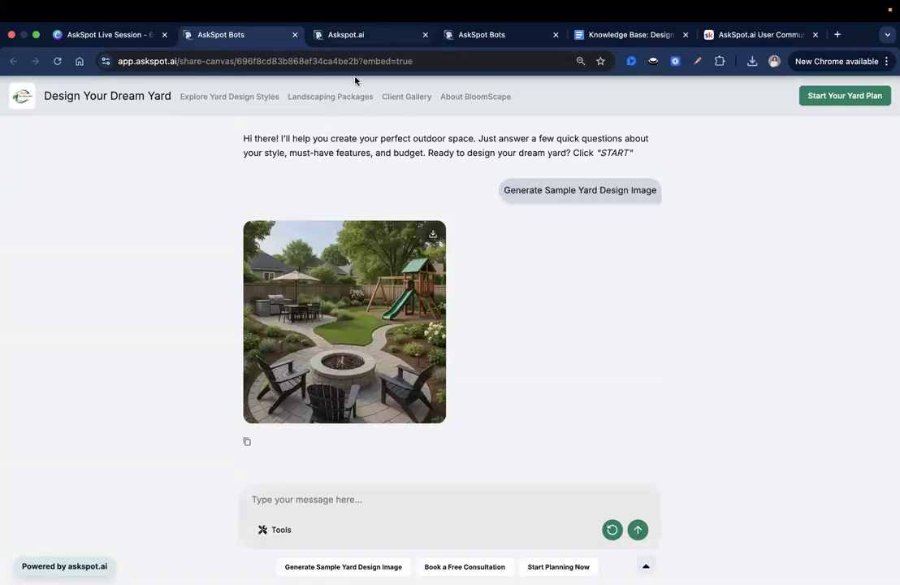
{"action": "left_click", "coordinate": [351, 35]}
{"action": "left_click", "coordinate": [248, 211]}
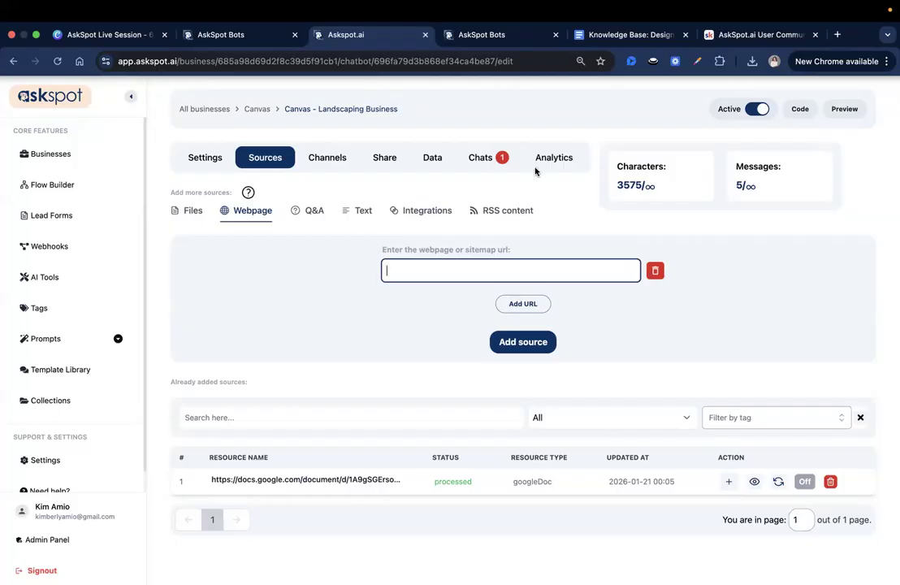
{"action": "left_click", "coordinate": [511, 31]}
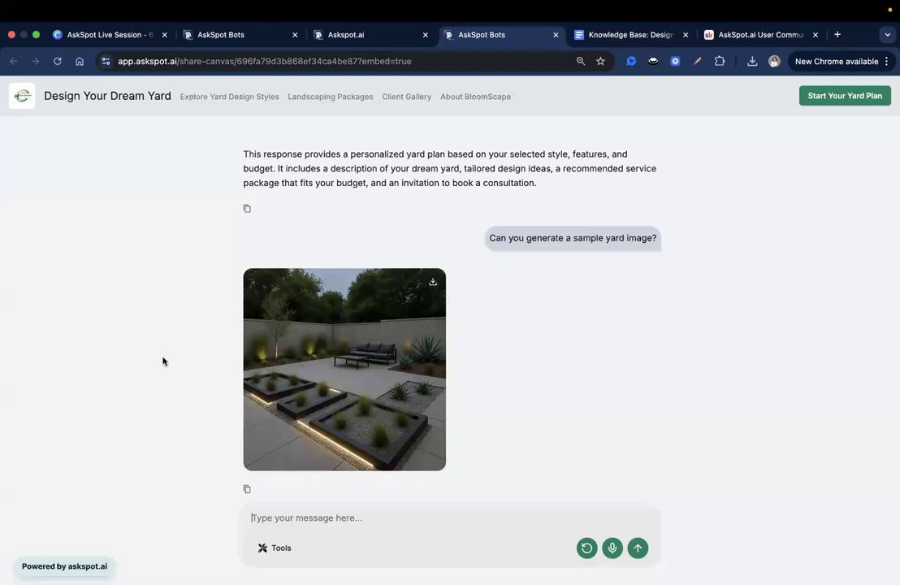
{"action": "scroll", "coordinate": [342, 348], "scroll_direction": "up", "scroll_amount": 1}
{"action": "scroll", "coordinate": [342, 348], "scroll_direction": "down", "scroll_amount": 1}
View the content of the Google Doc source in the landscaping canvas's sources and close the viewer.
{"action": "left_click", "coordinate": [371, 36]}
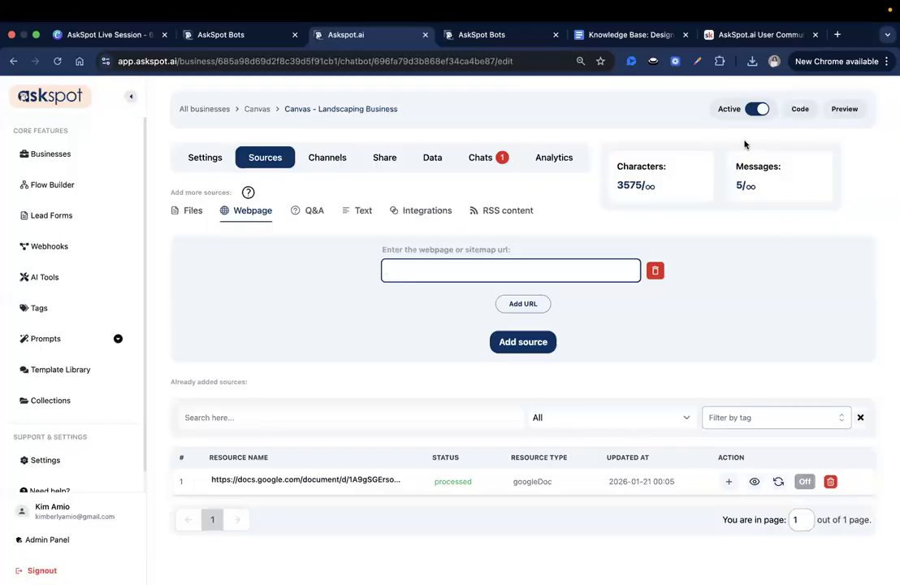
{"action": "left_click", "coordinate": [755, 482]}
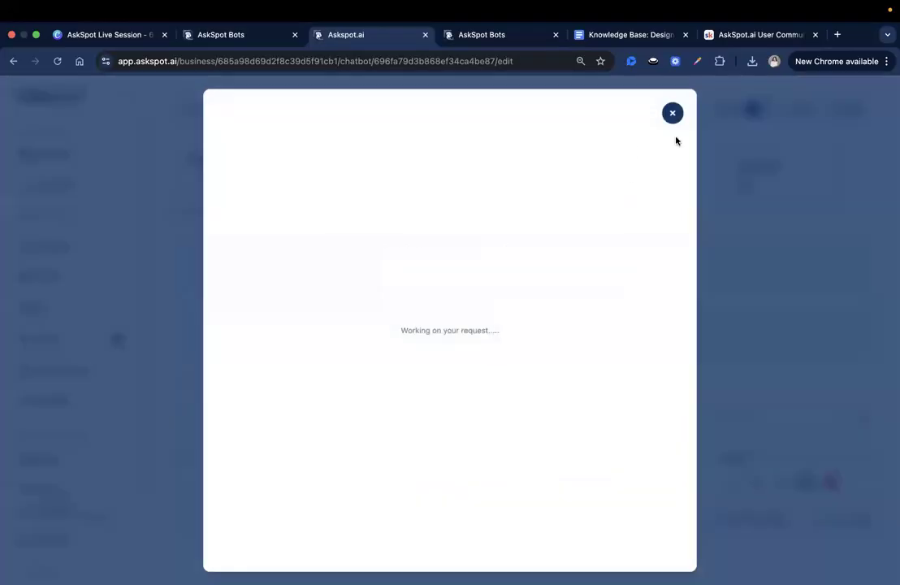
{"action": "left_click", "coordinate": [719, 484]}
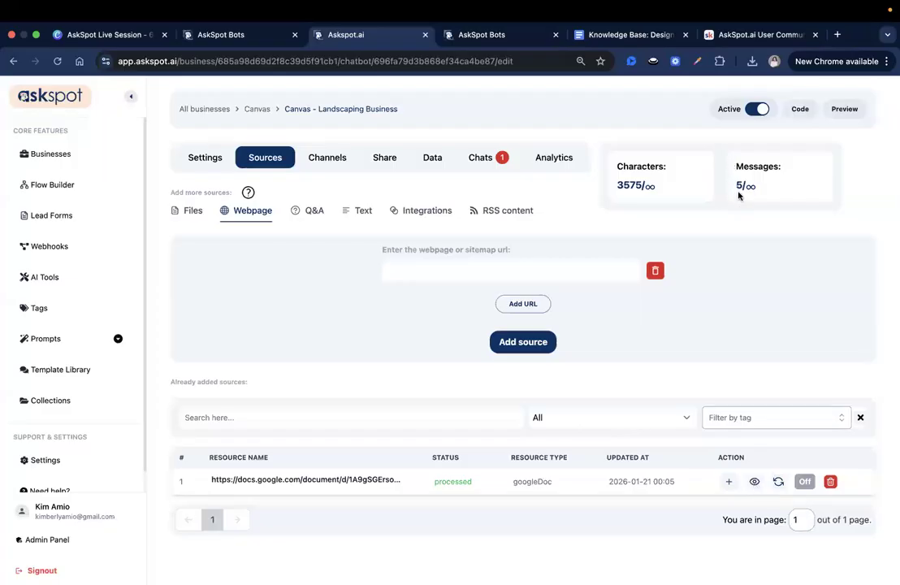
Turn on autosync for the Google Doc source with syncing every day, and save the setting.
{"action": "left_click", "coordinate": [805, 481]}
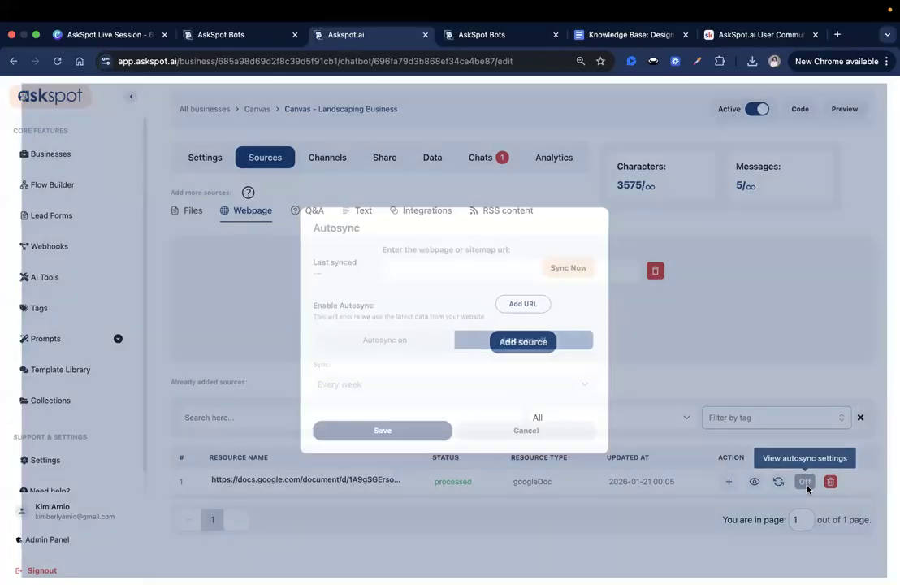
{"action": "left_click", "coordinate": [437, 344]}
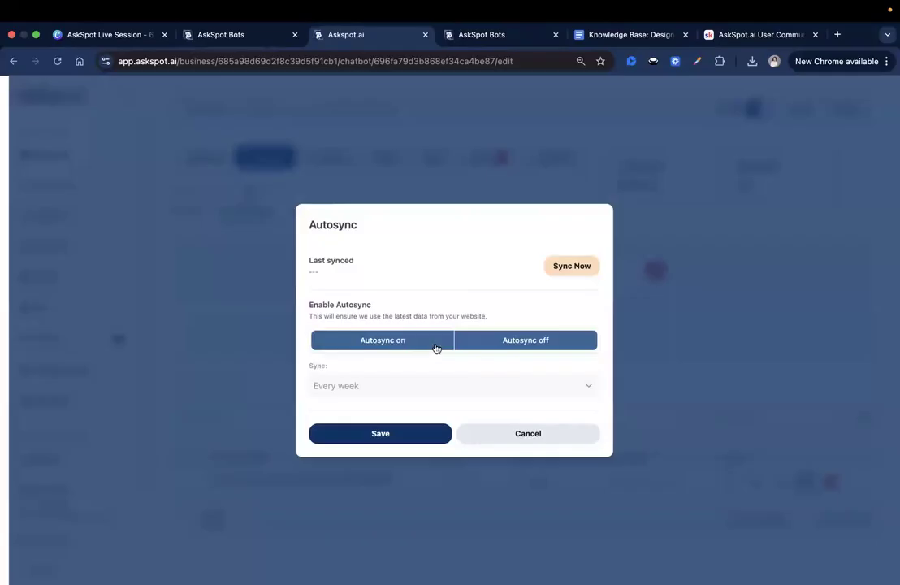
{"action": "left_click", "coordinate": [443, 394]}
{"action": "left_click", "coordinate": [427, 372]}
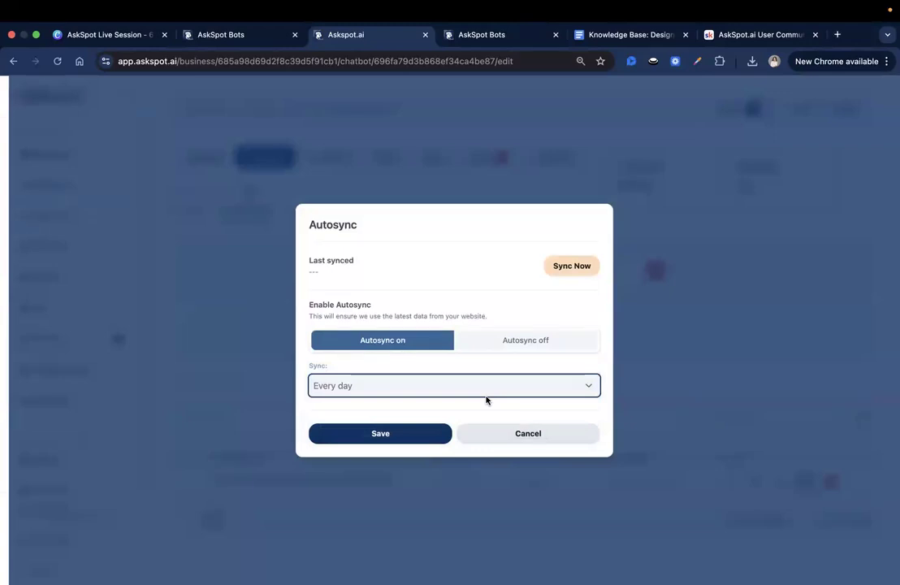
{"action": "left_click", "coordinate": [378, 387]}
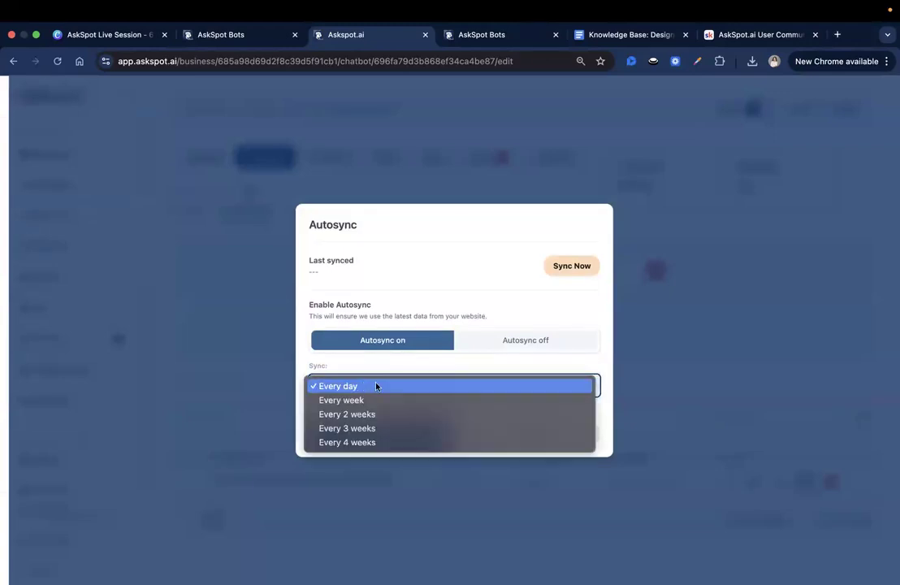
{"action": "left_click", "coordinate": [362, 386]}
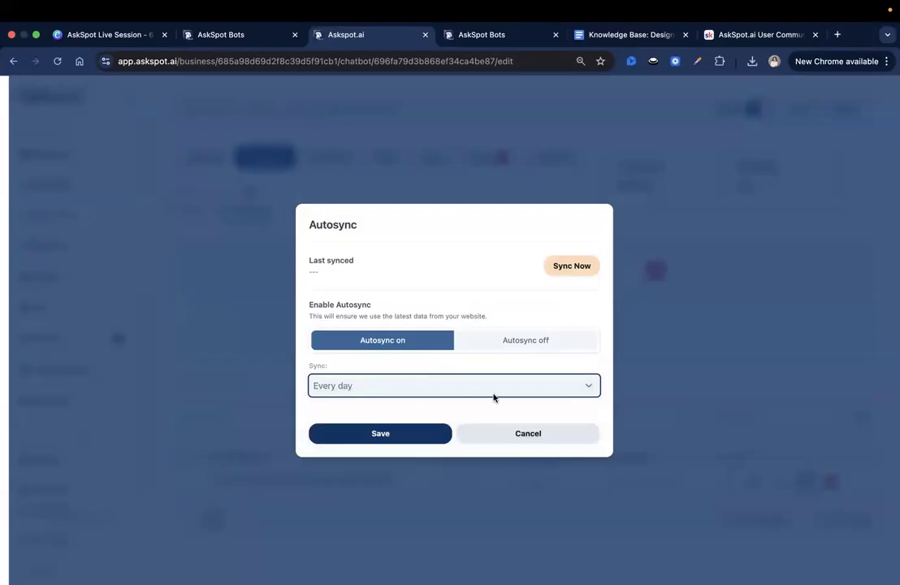
{"action": "left_click", "coordinate": [401, 436]}
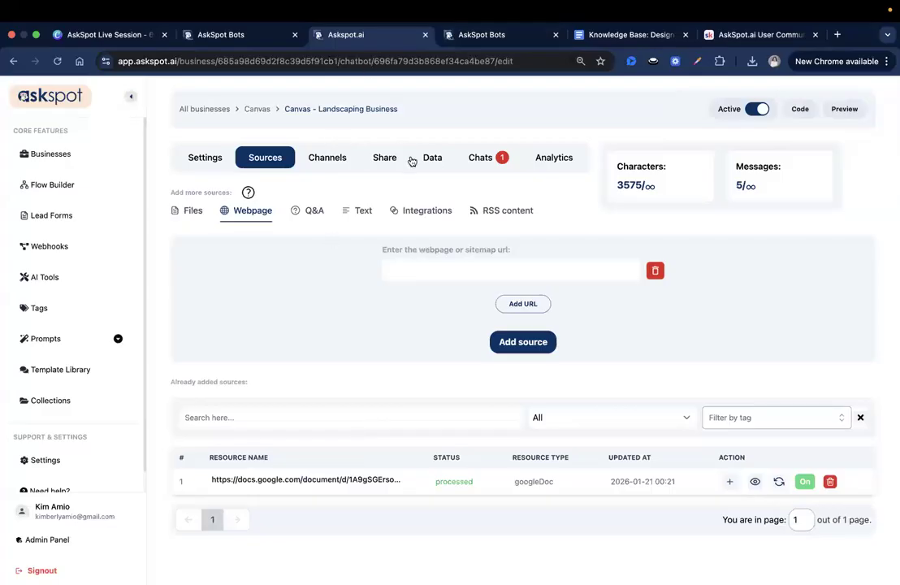
Enable copy sharing for the landscaping canvas, save the changes and copy the share canvas link.
{"action": "left_click", "coordinate": [386, 158]}
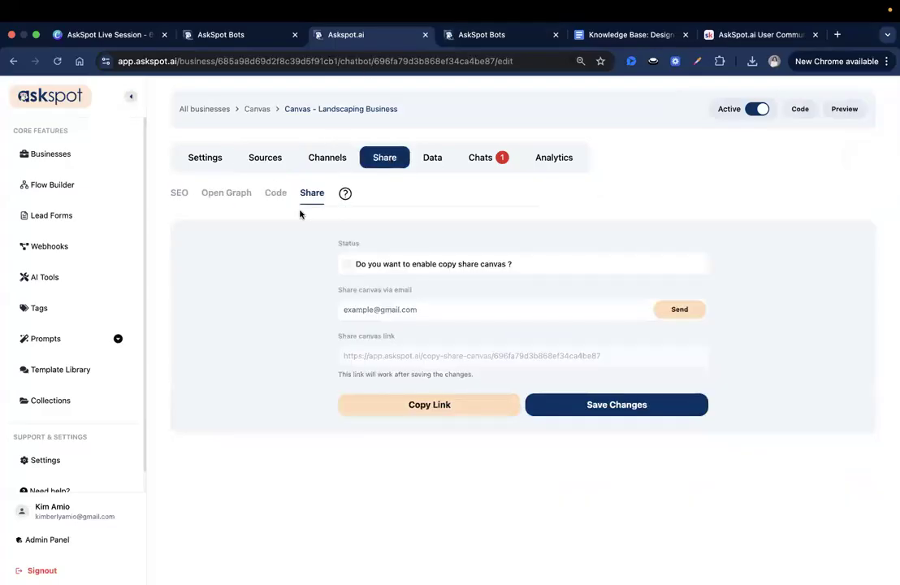
{"action": "left_click", "coordinate": [348, 264]}
{"action": "left_click", "coordinate": [555, 403]}
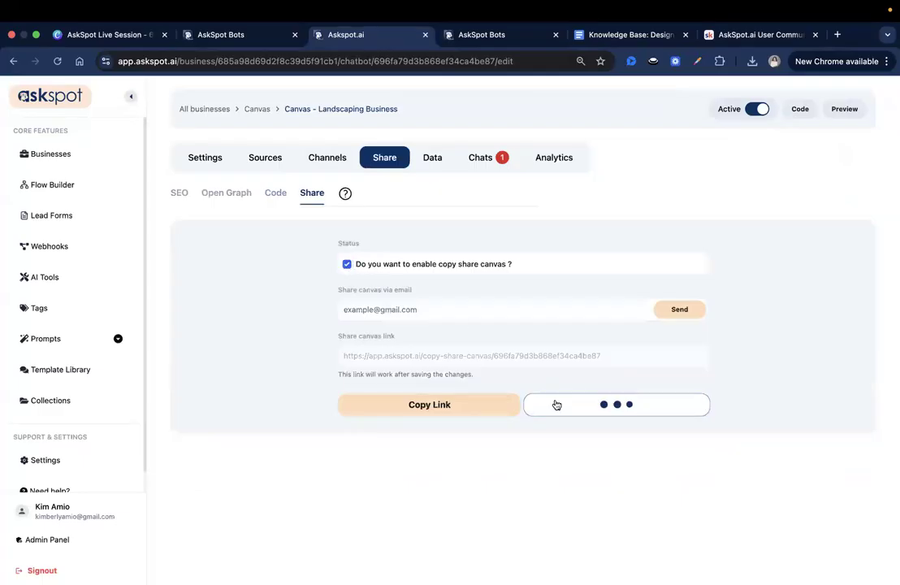
{"action": "left_click", "coordinate": [403, 404]}
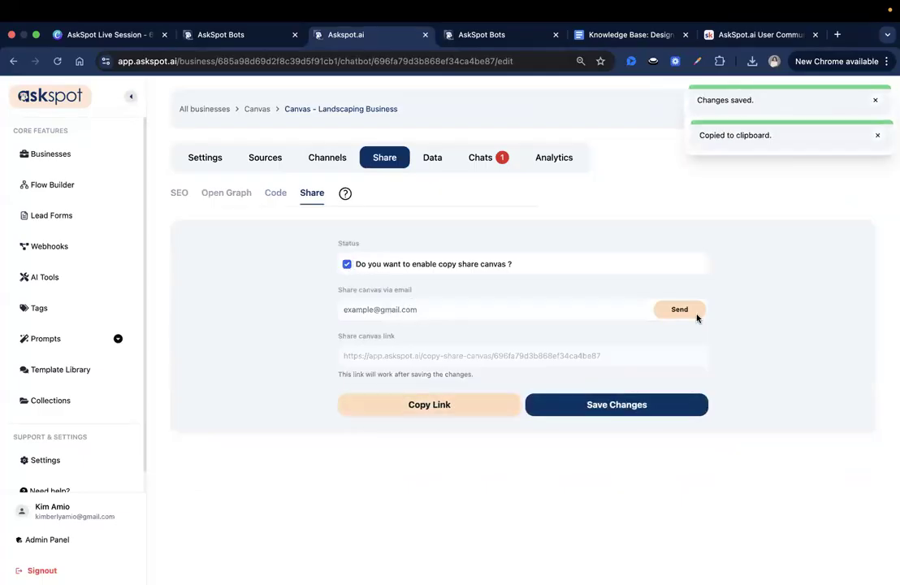